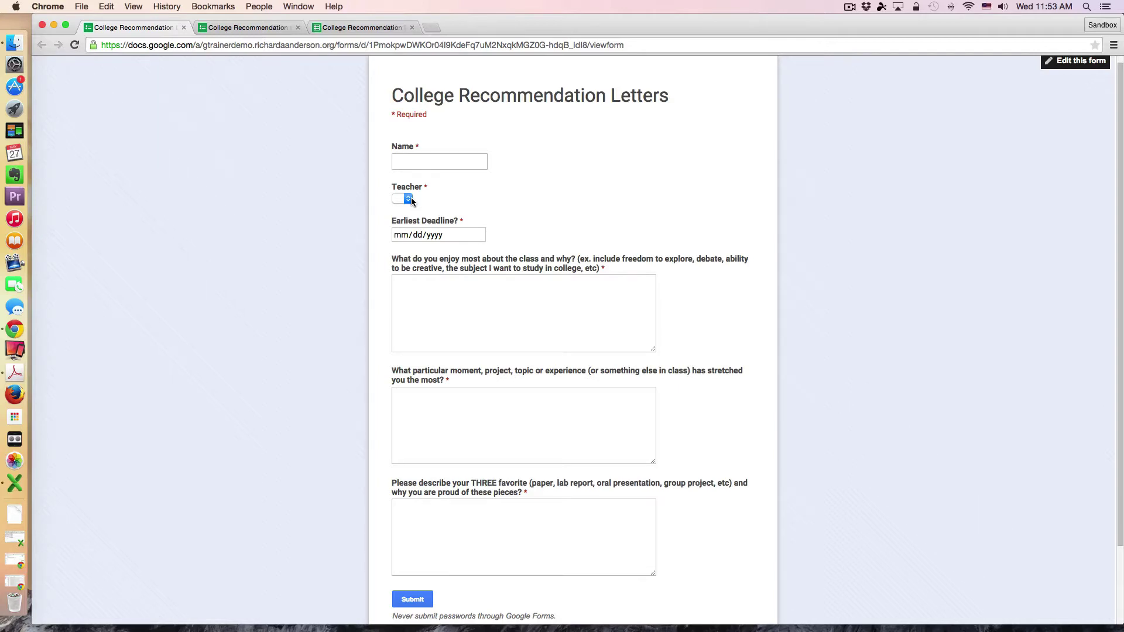
Step: Look over the Teachers sheet in the responses spreadsheet, then return to the College Recommendation Letters form
click(337, 29)
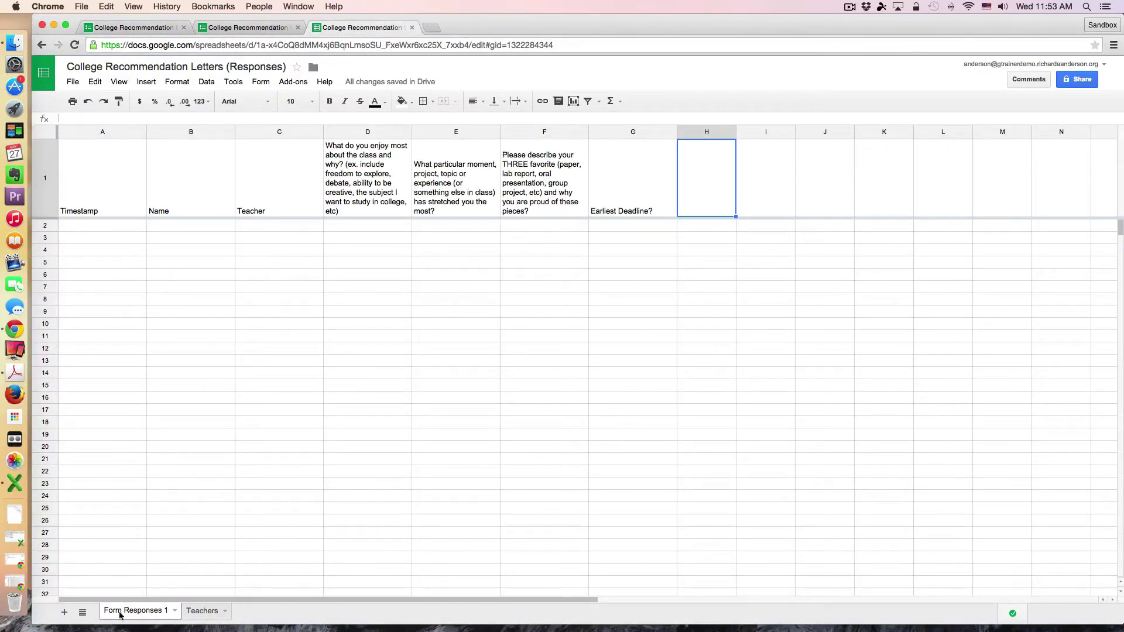
click(199, 611)
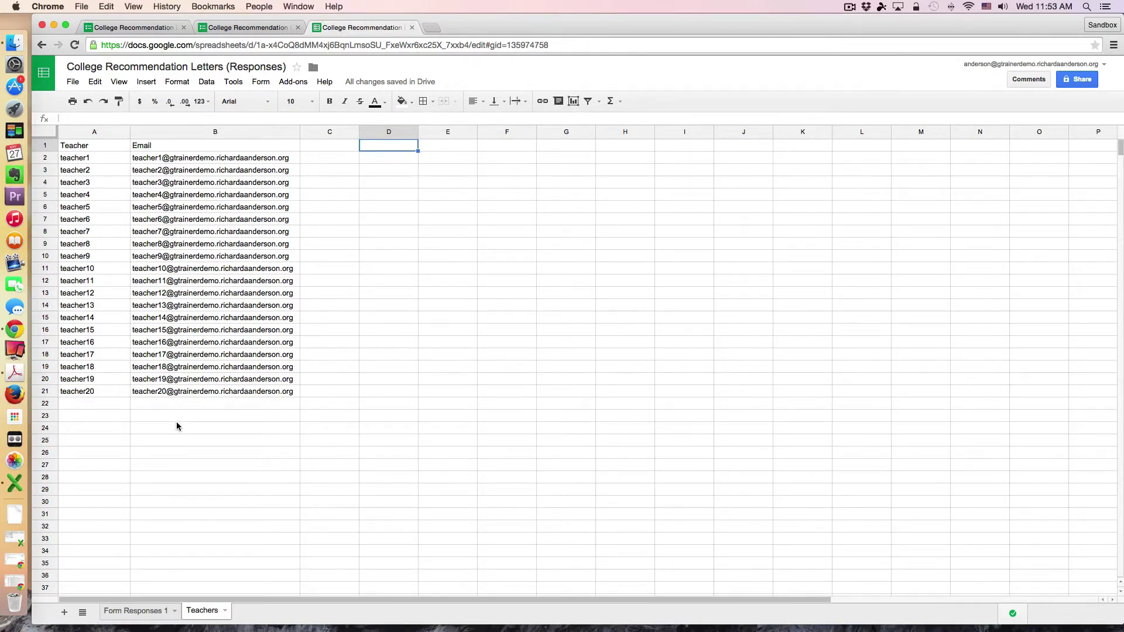
click(146, 612)
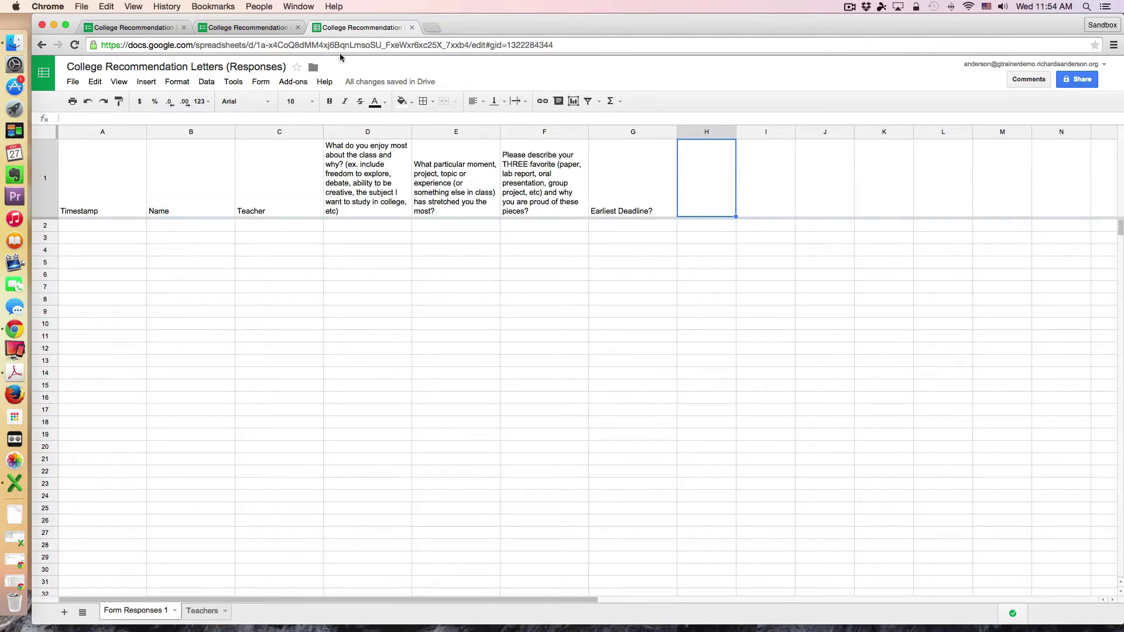
click(245, 27)
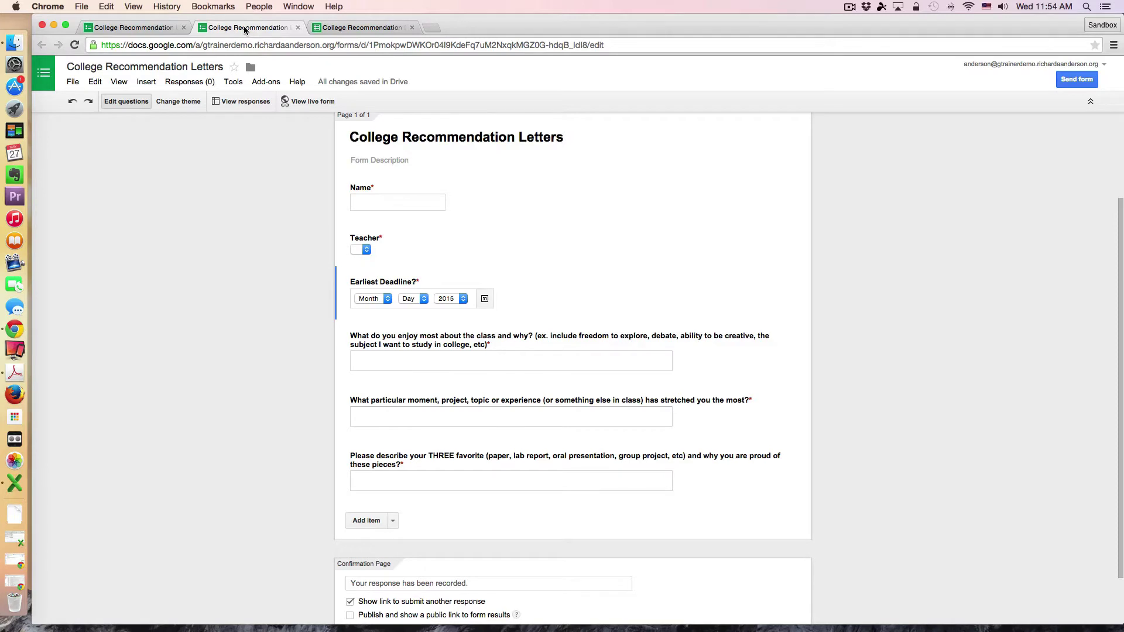
Step: Start the formRanger add-on from the Add-ons menu
click(268, 82)
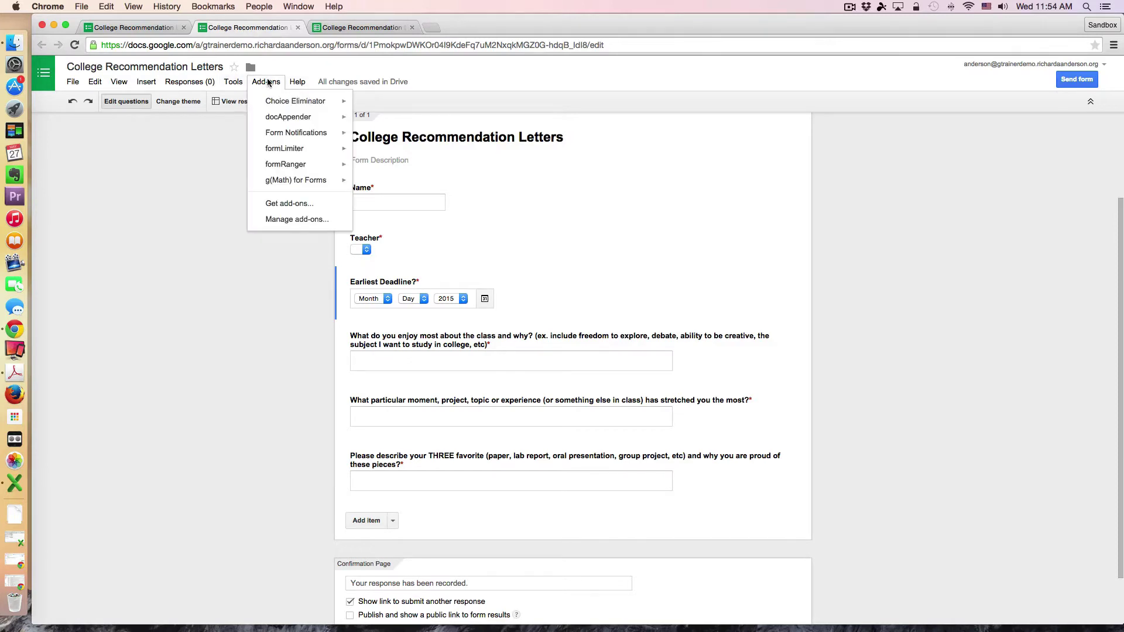
mouse_move(305, 166)
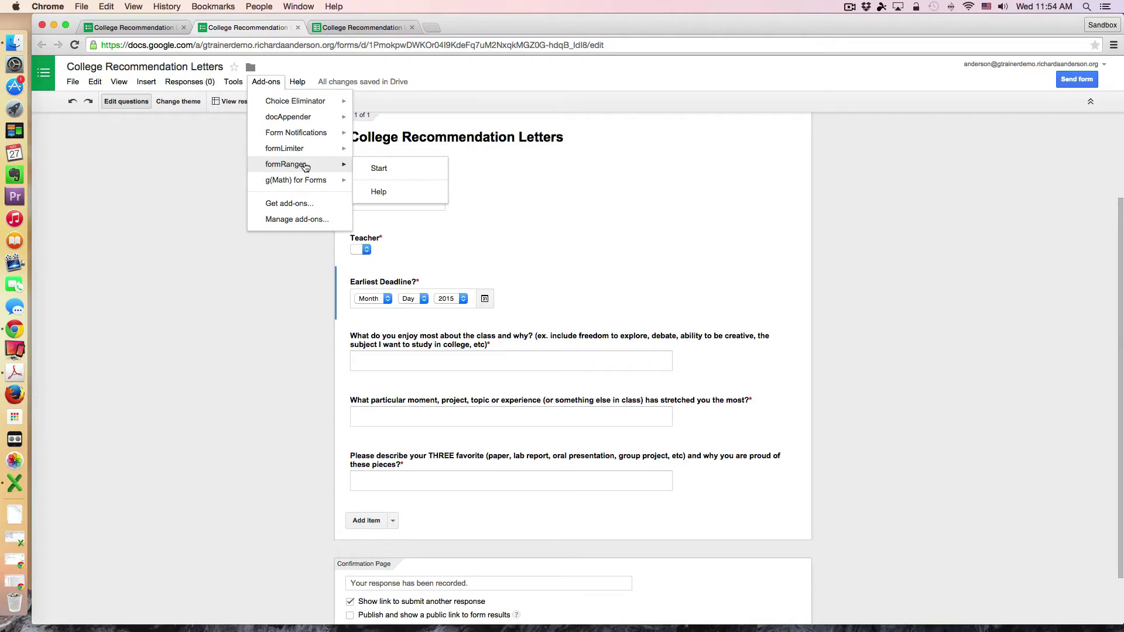
click(383, 168)
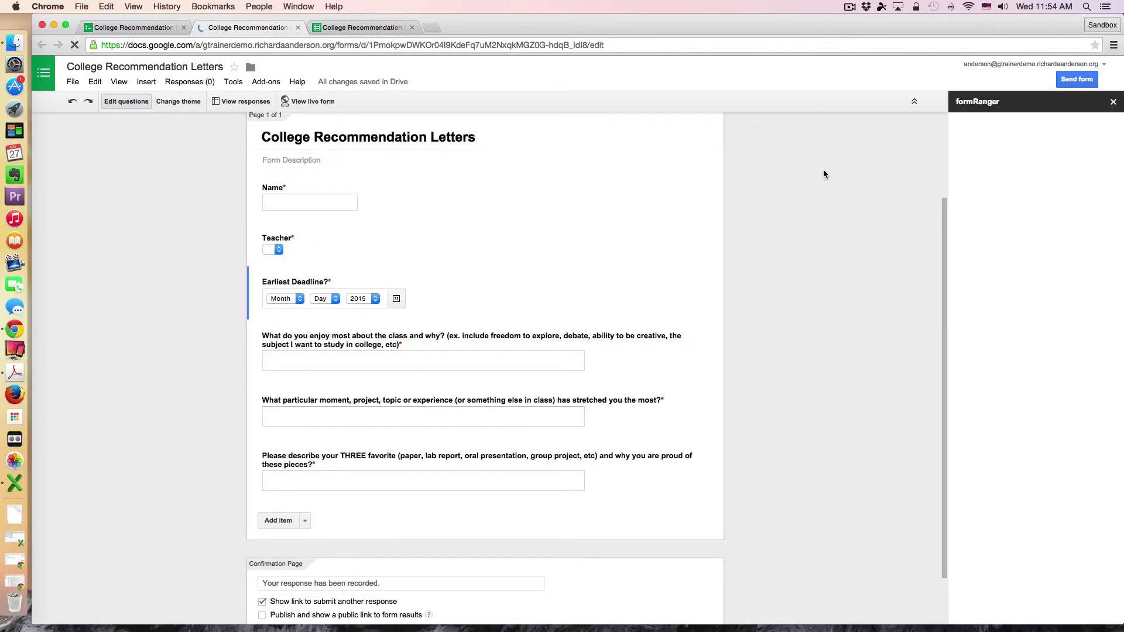
Step: Tick Populate from values list for the Teacher question and choose to create a new values list
drag(877, 29, 858, 26)
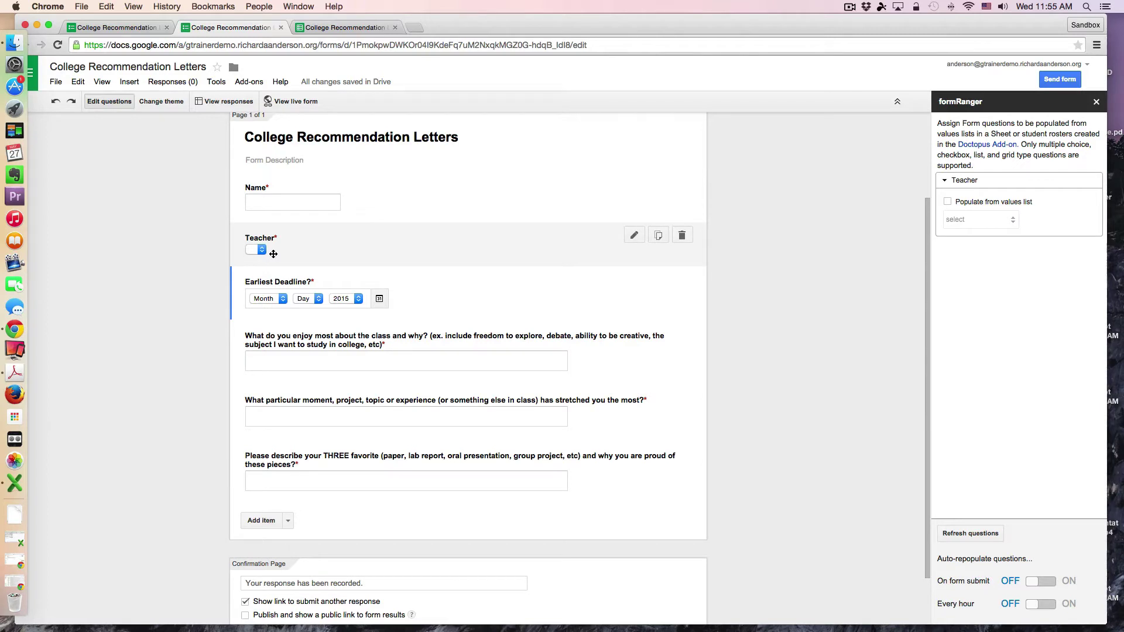
click(948, 202)
click(1014, 221)
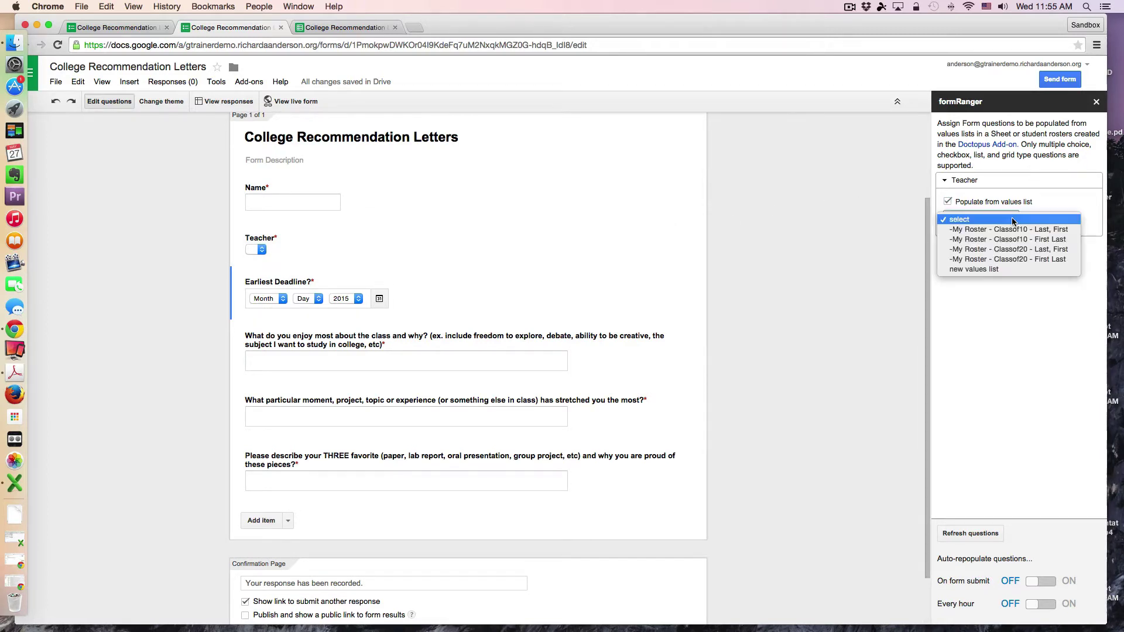
click(980, 269)
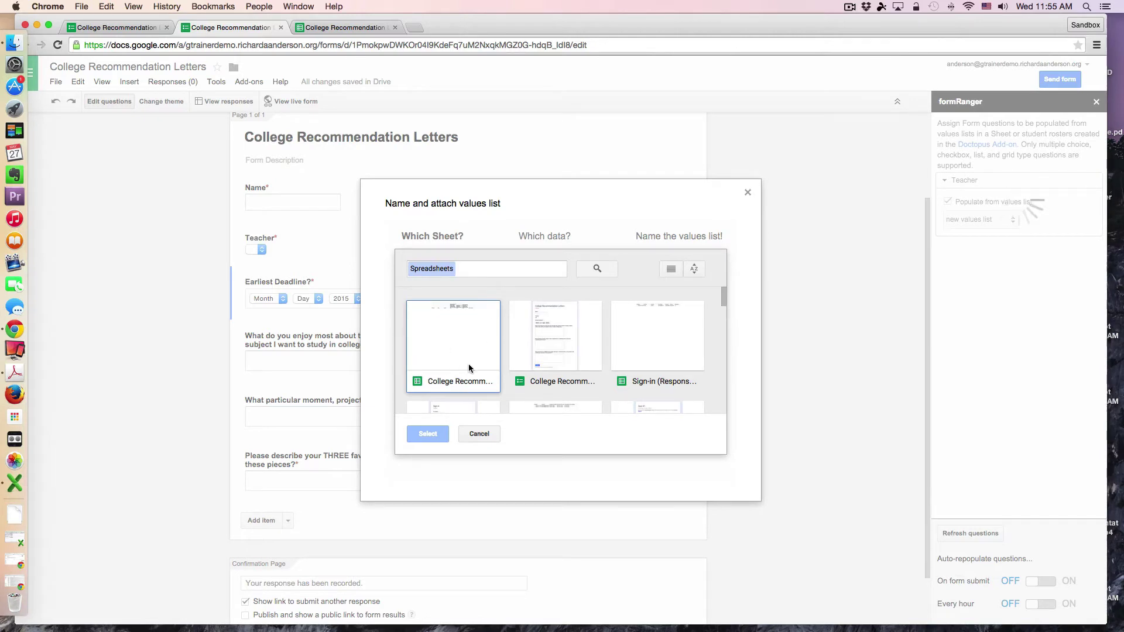
Step: Choose the responses spreadsheet, its Teachers sheet and the Teacher column as the values-list source
click(452, 346)
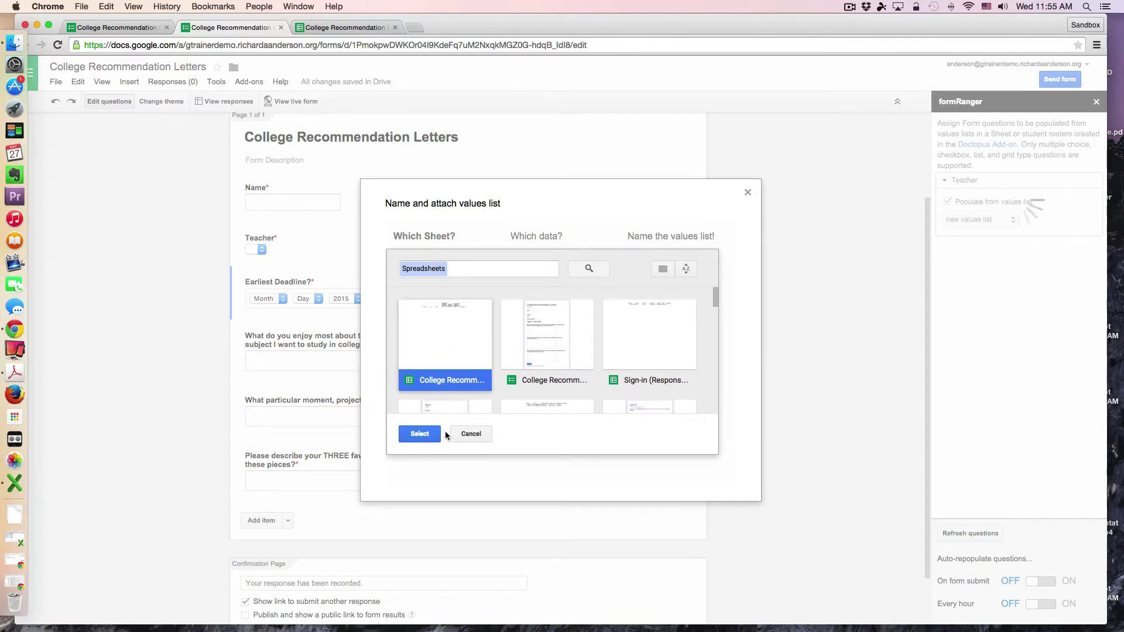
click(424, 434)
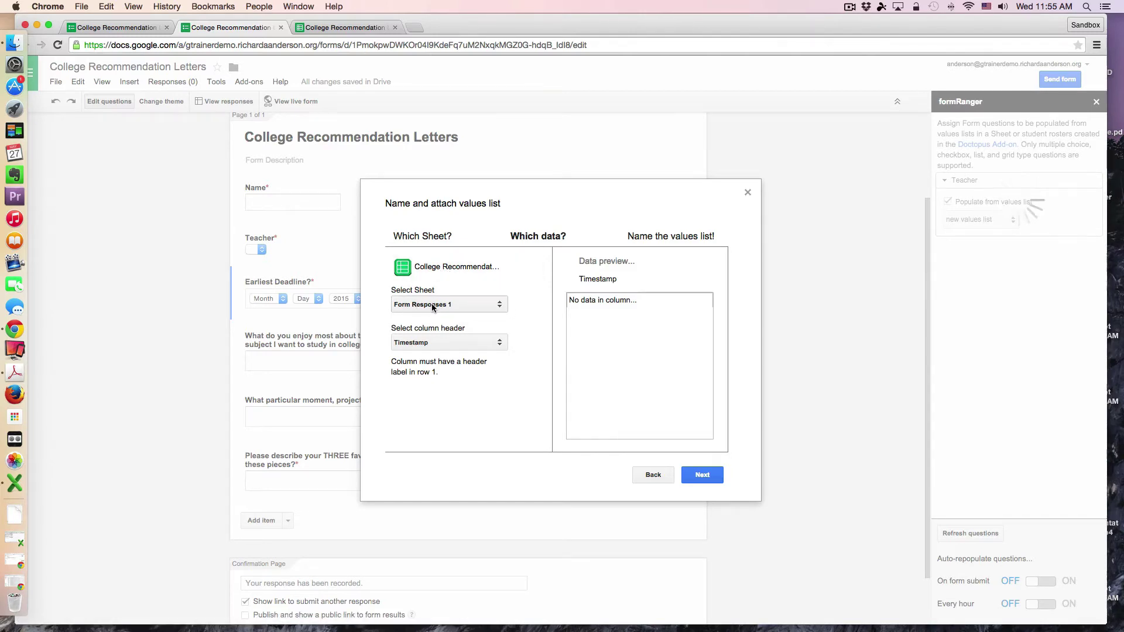
click(502, 305)
click(492, 313)
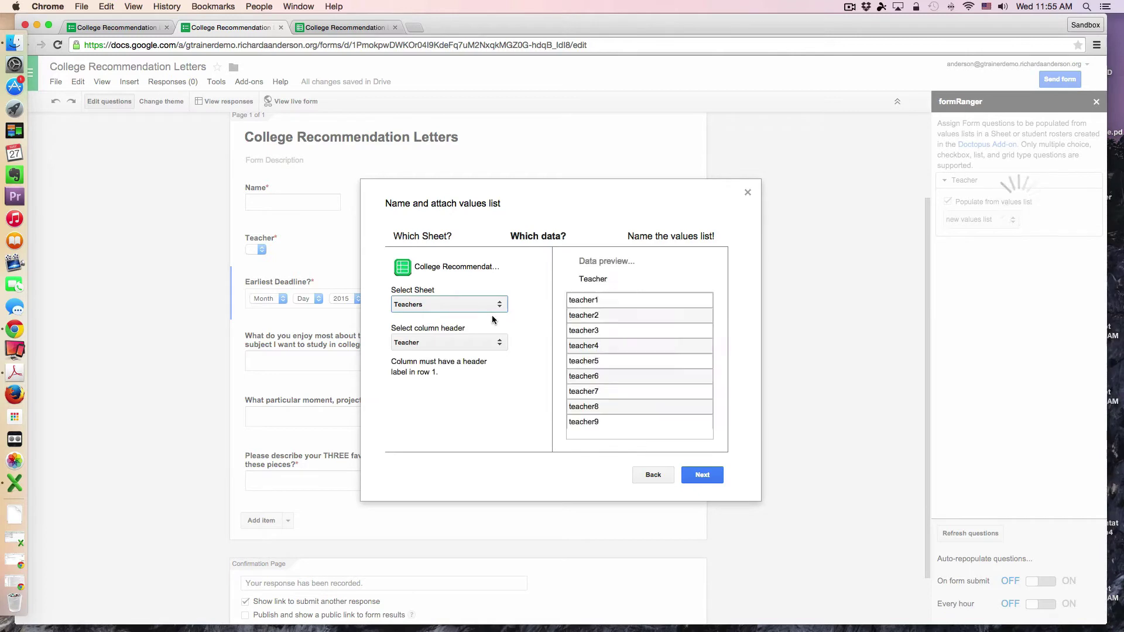
click(501, 344)
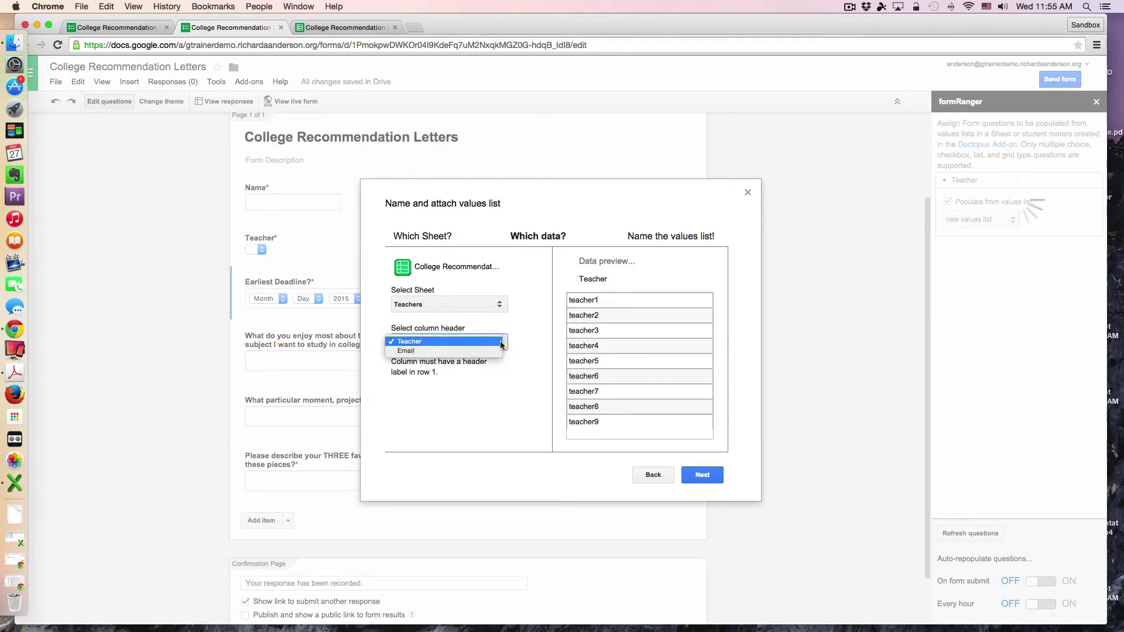
click(422, 341)
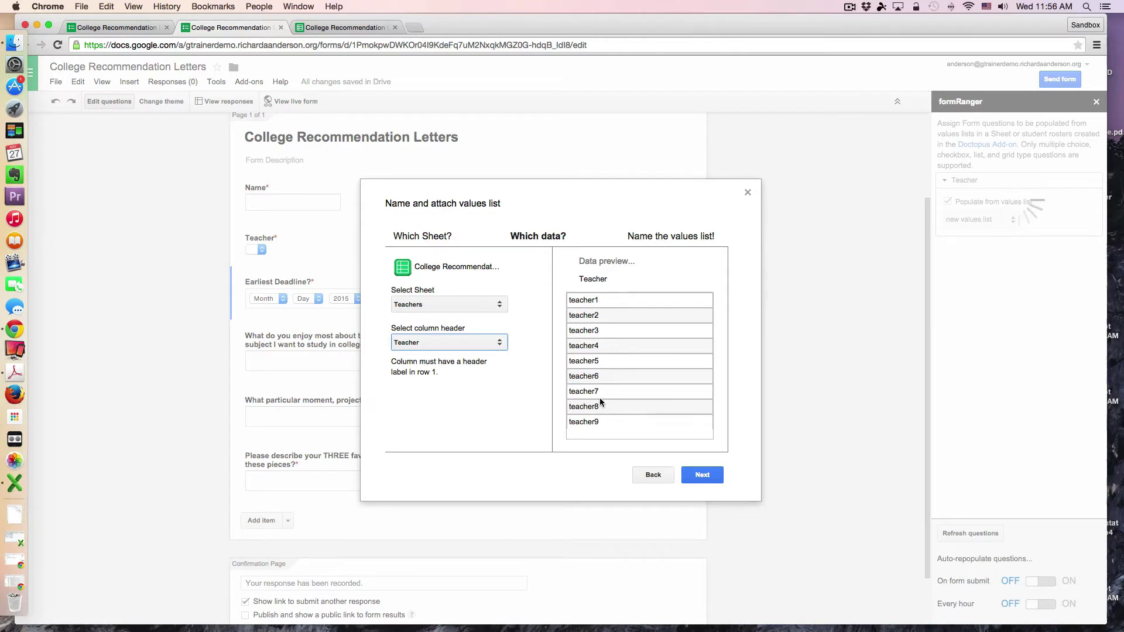
Step: Name the values list 'Teachers' and save it to populate the Teacher question
click(704, 475)
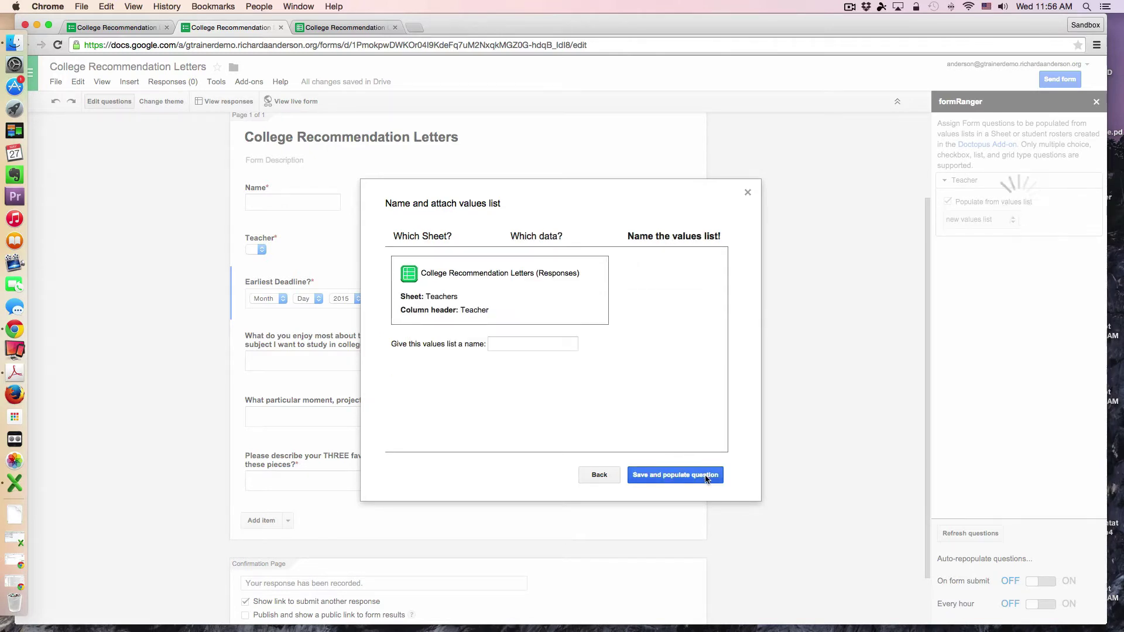
click(544, 345)
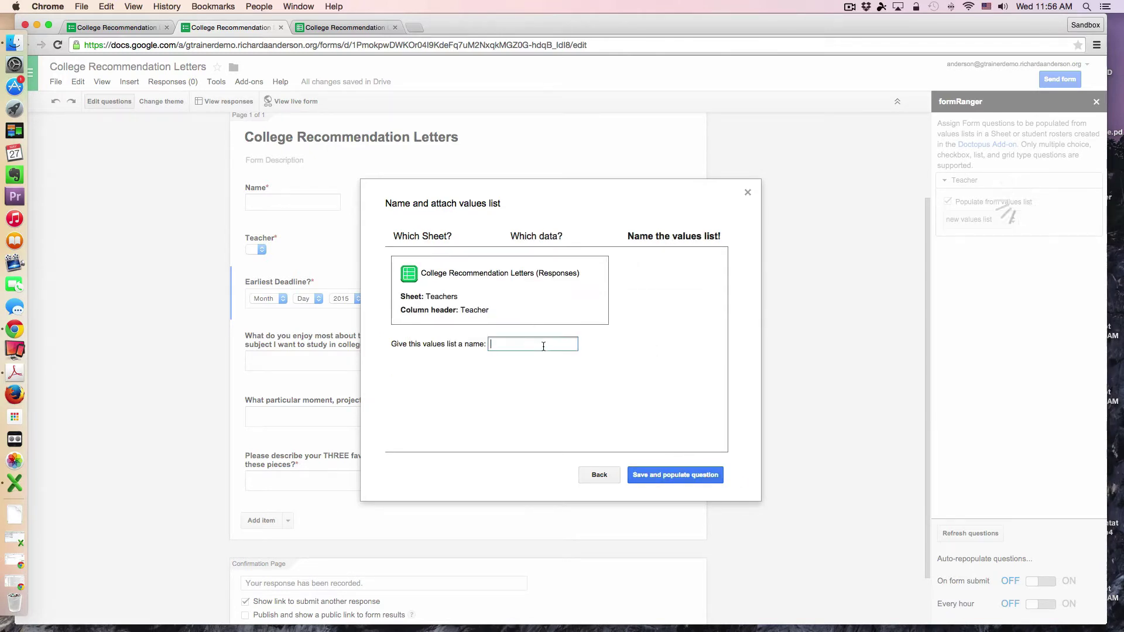
text(Teachers)
click(663, 476)
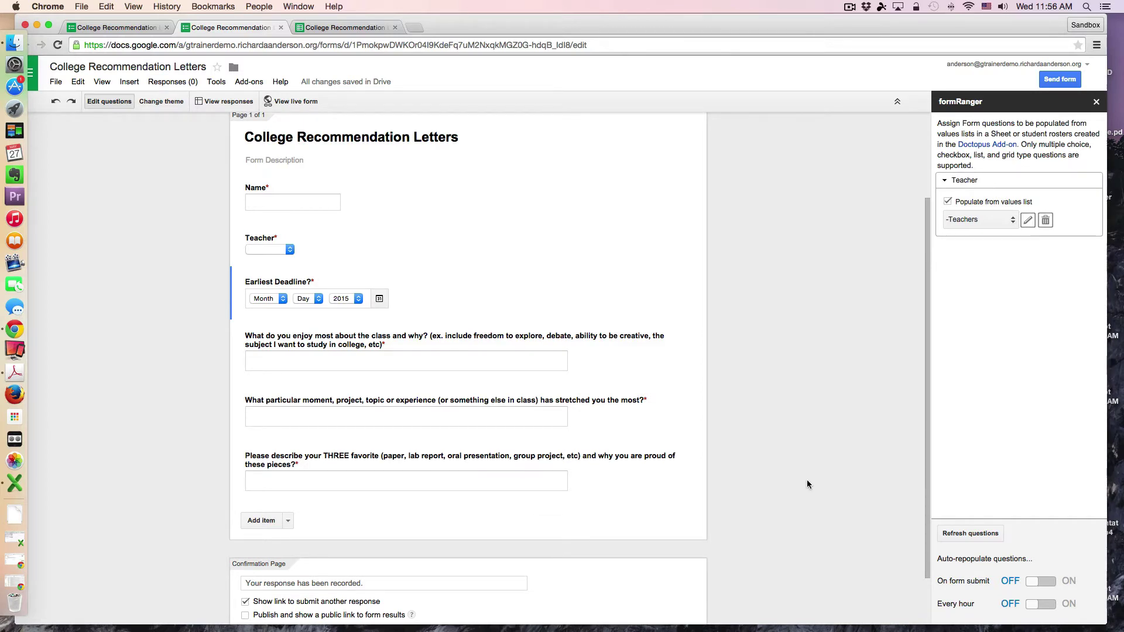
Step: Turn on repopulating On form submit and Every hour, then refresh the Teacher question
scroll(844, 514, down, 1)
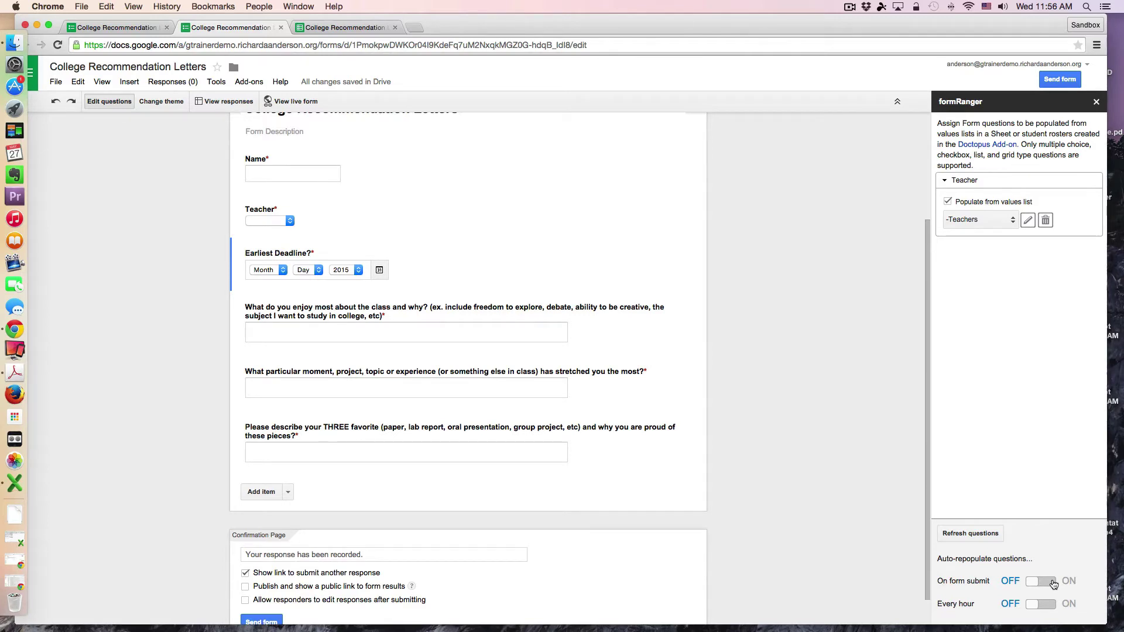
click(1053, 584)
click(1054, 604)
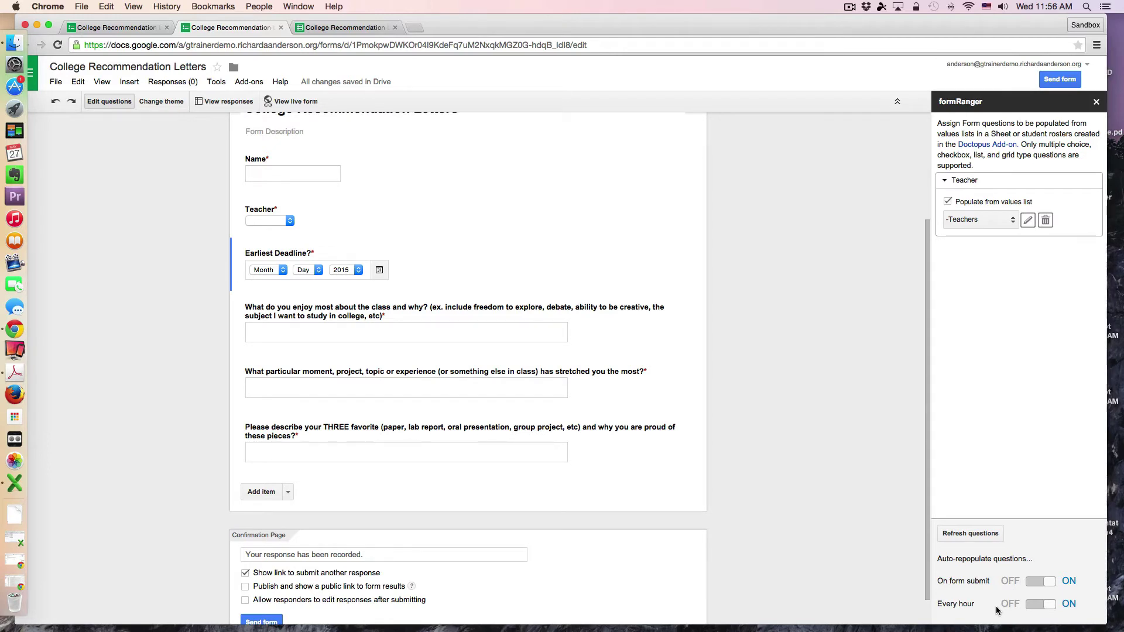
click(966, 535)
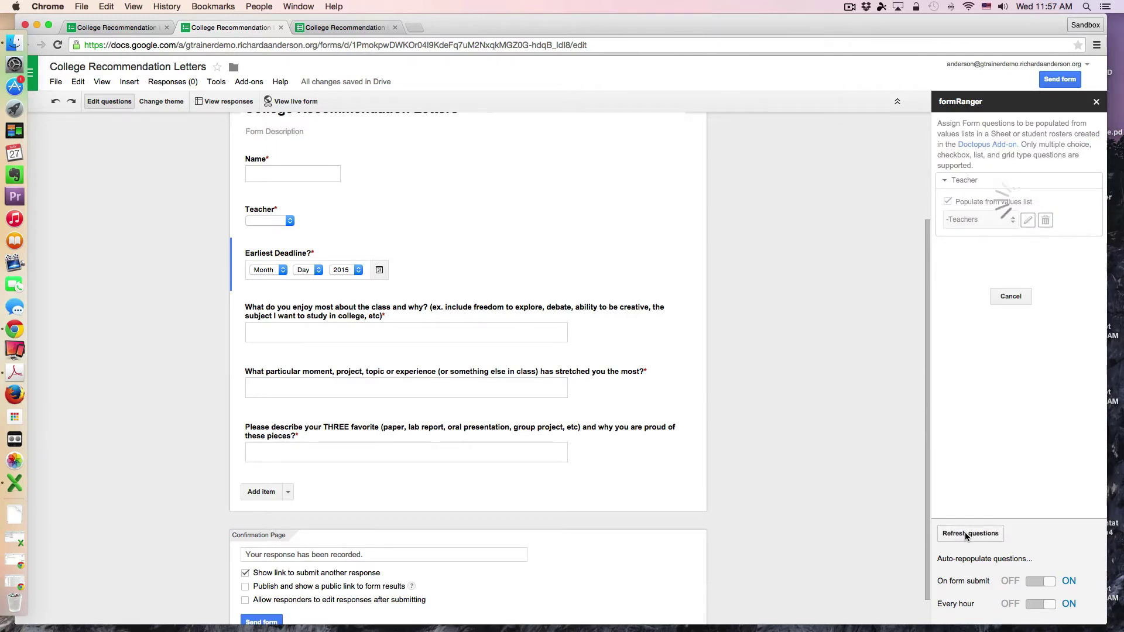
Step: Check that the Teacher question now lists teacher1 through teacher20, then finish editing it
mouse_move(628, 248)
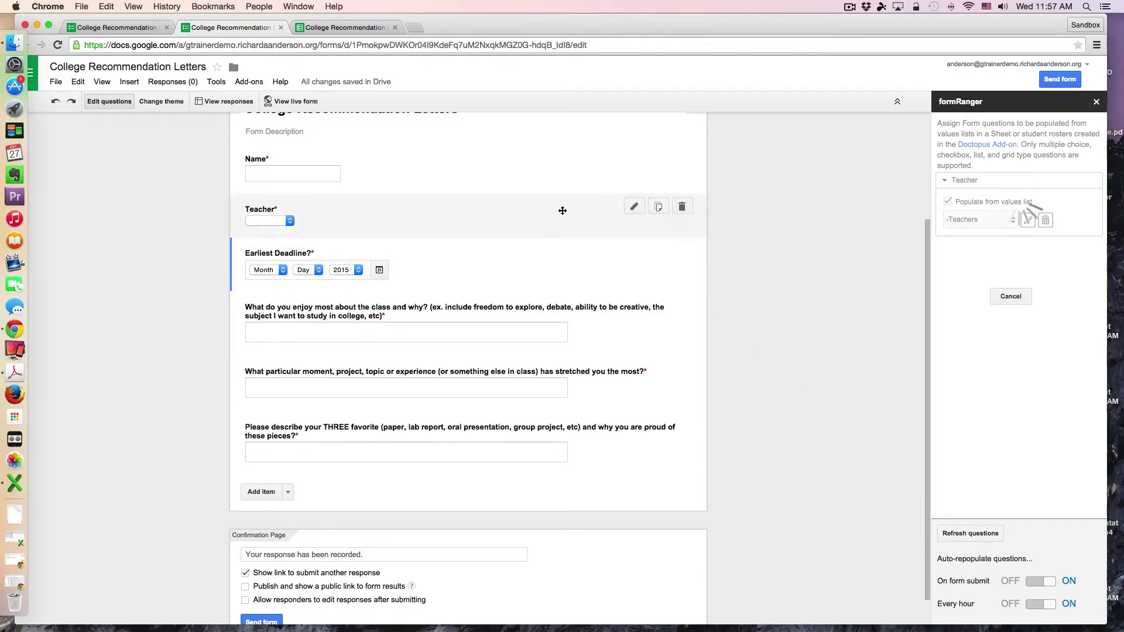
scroll(552, 216, up, 3)
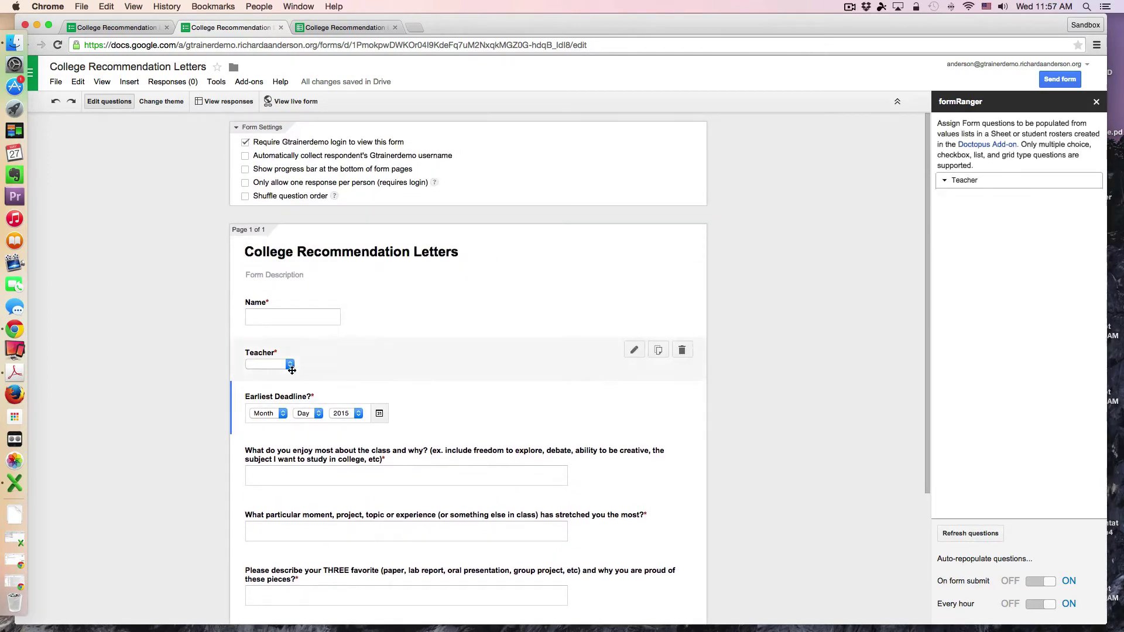
click(292, 367)
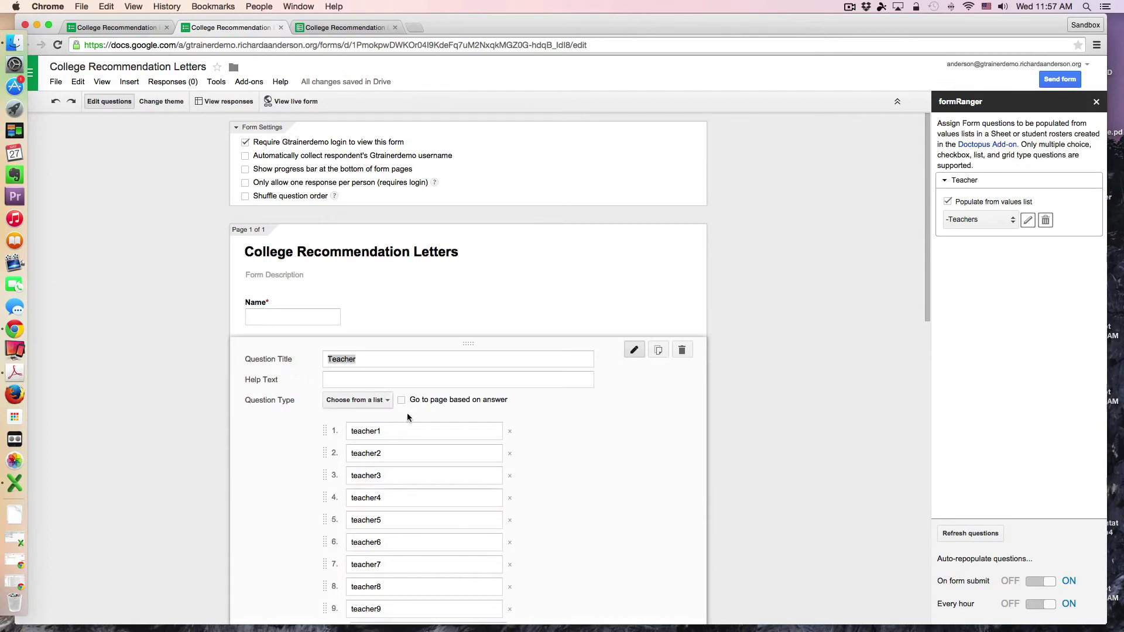
scroll(569, 473, down, 3)
scroll(569, 473, down, 4)
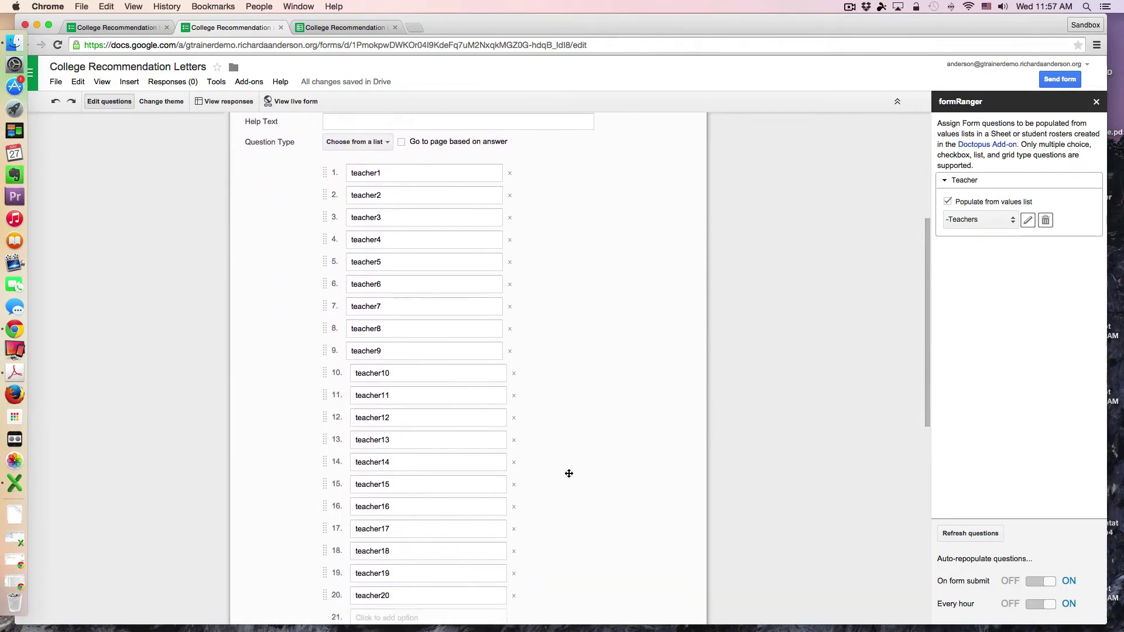
scroll(569, 473, up, 3)
scroll(569, 473, up, 3)
scroll(569, 473, down, 6)
click(277, 603)
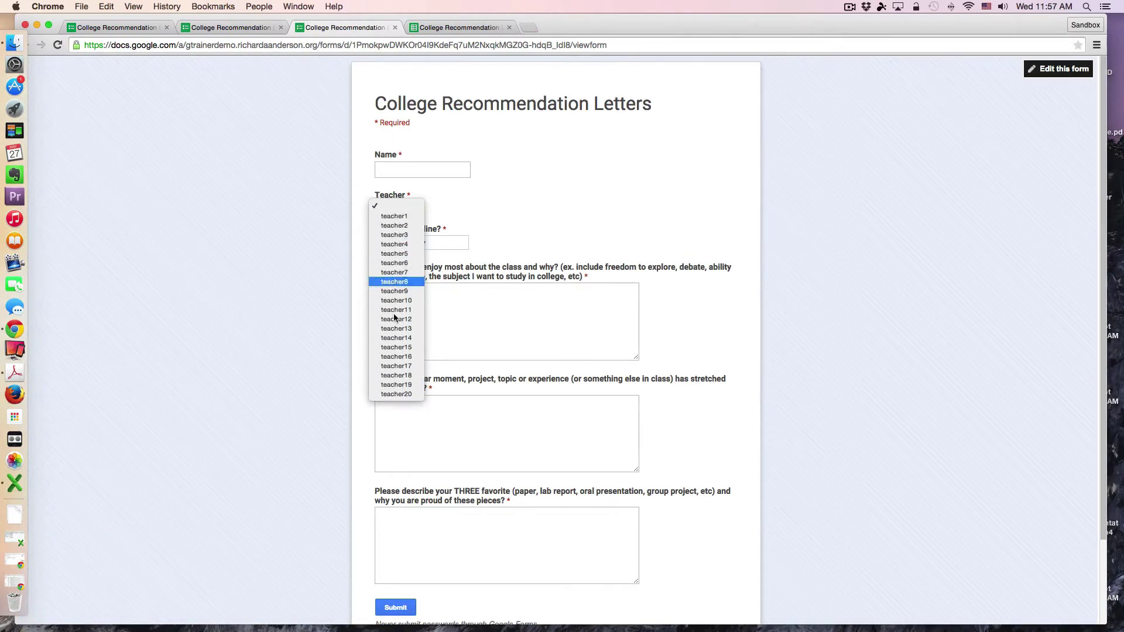
Step: Check the live form's Teacher dropdown shows teacher1–teacher20, then switch to the responses spreadsheet
click(701, 206)
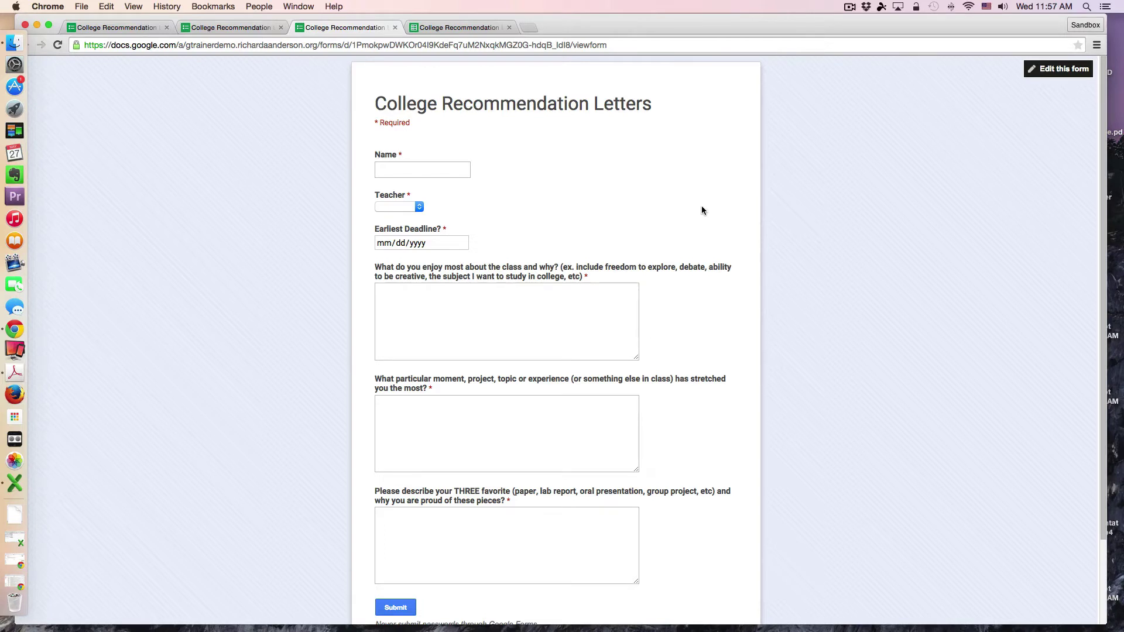
click(419, 207)
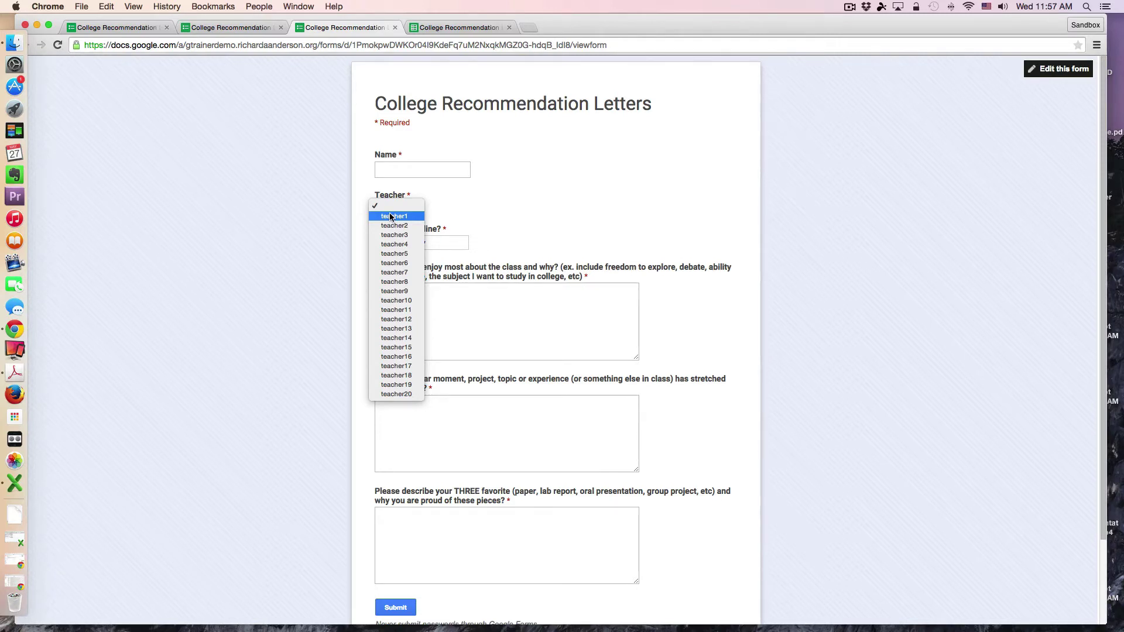
click(706, 219)
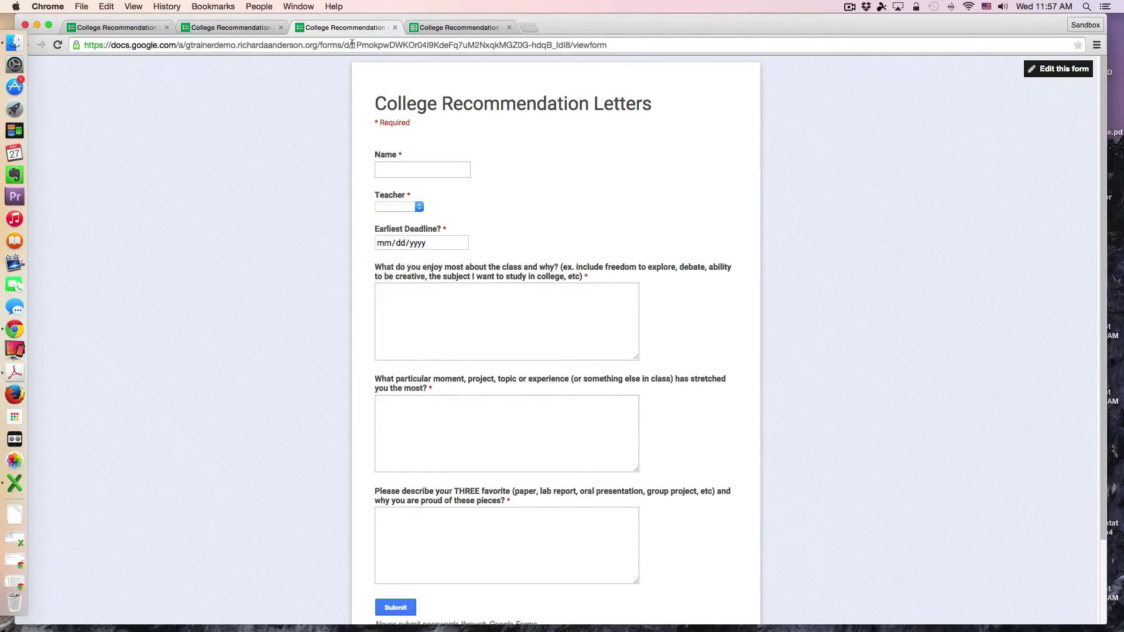
click(455, 28)
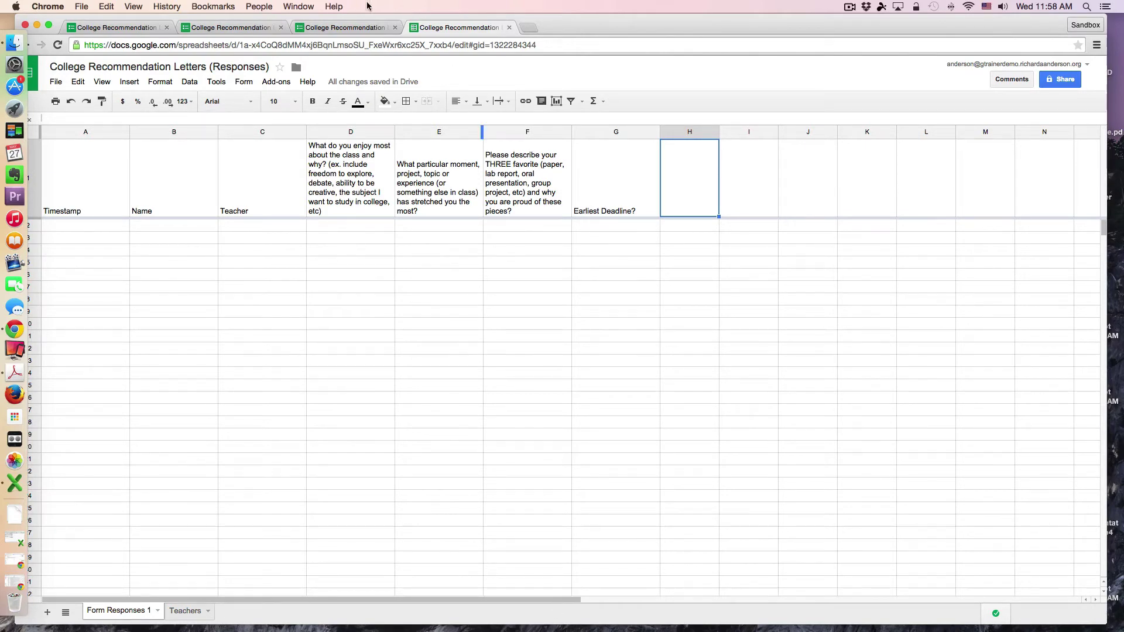
Step: On the live form, enter a test name, choose teacher1, and set the deadline to June 24, 2015
click(365, 26)
click(439, 170)
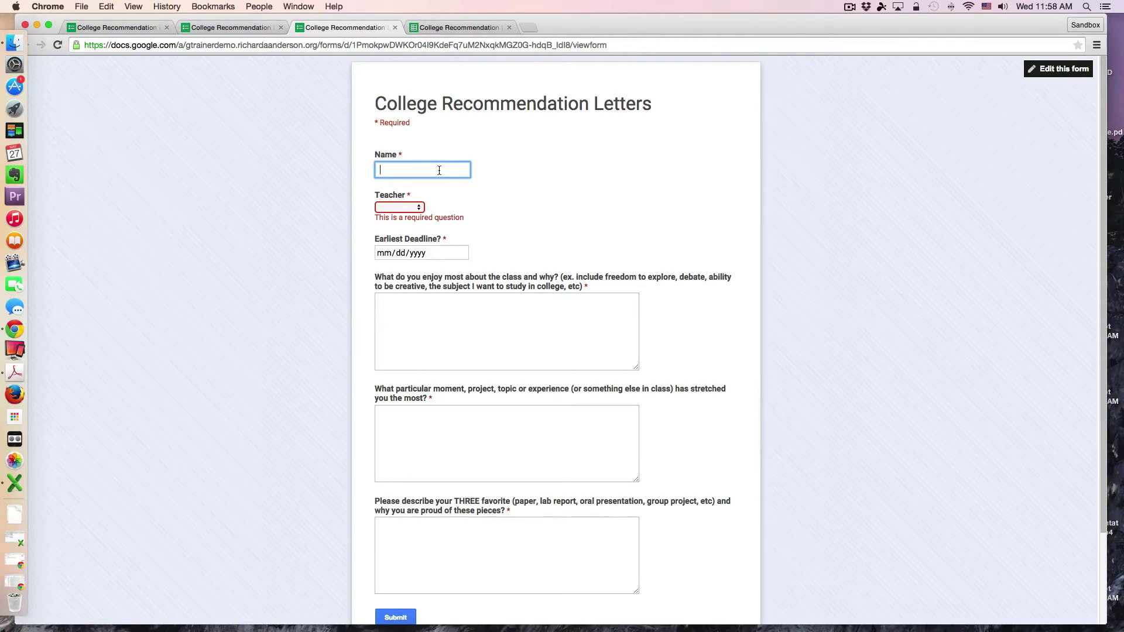
text(Richard)
click(423, 209)
click(413, 214)
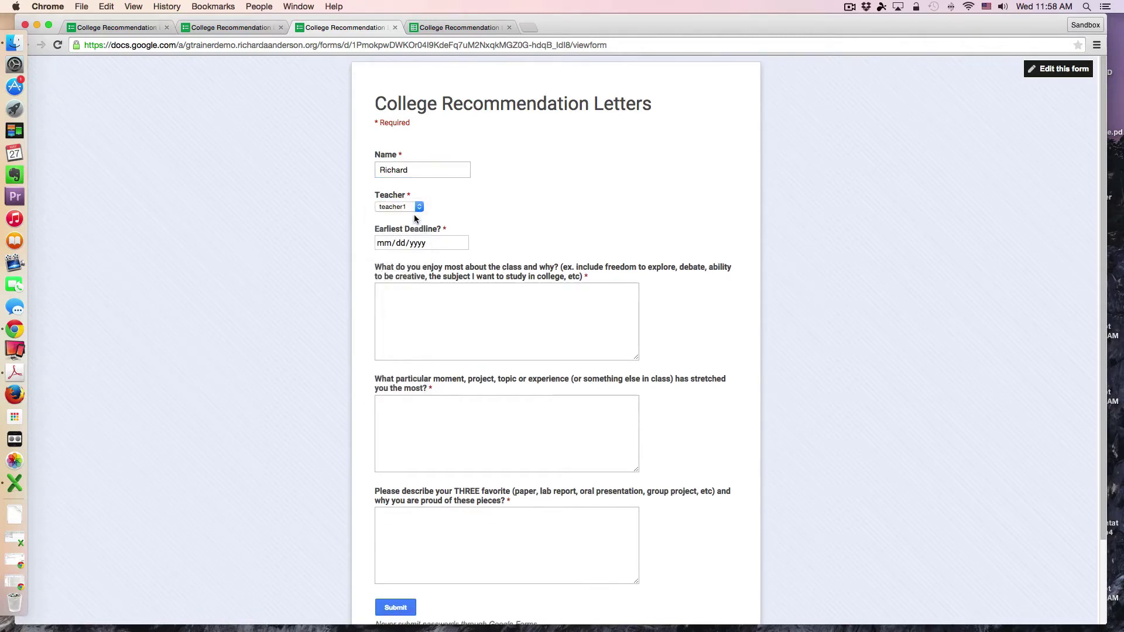
click(462, 243)
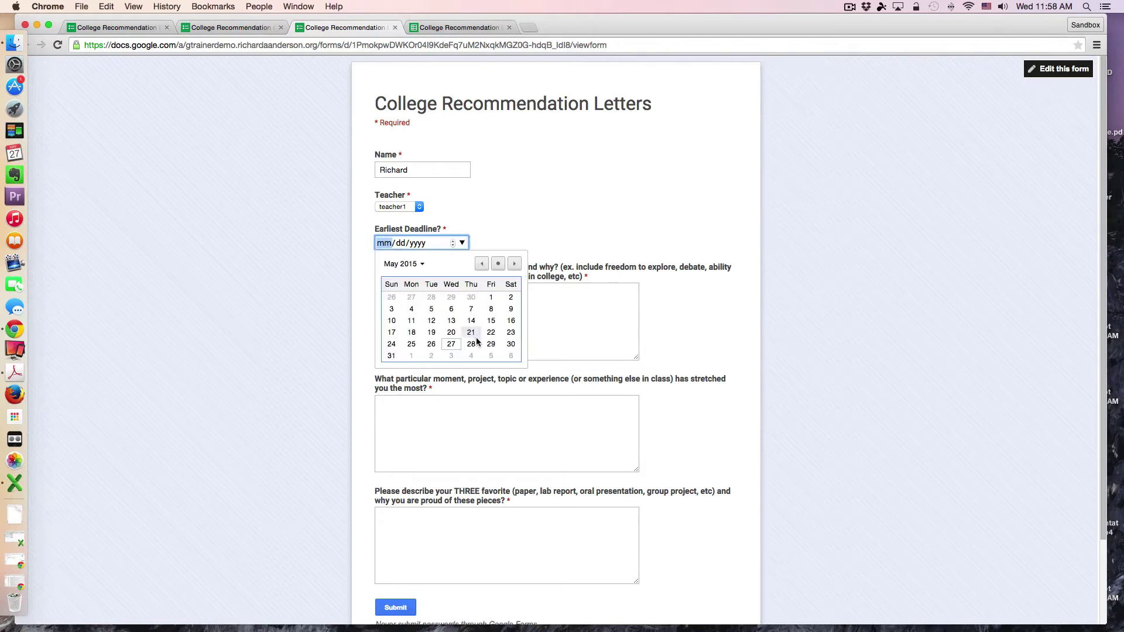
click(513, 265)
click(451, 333)
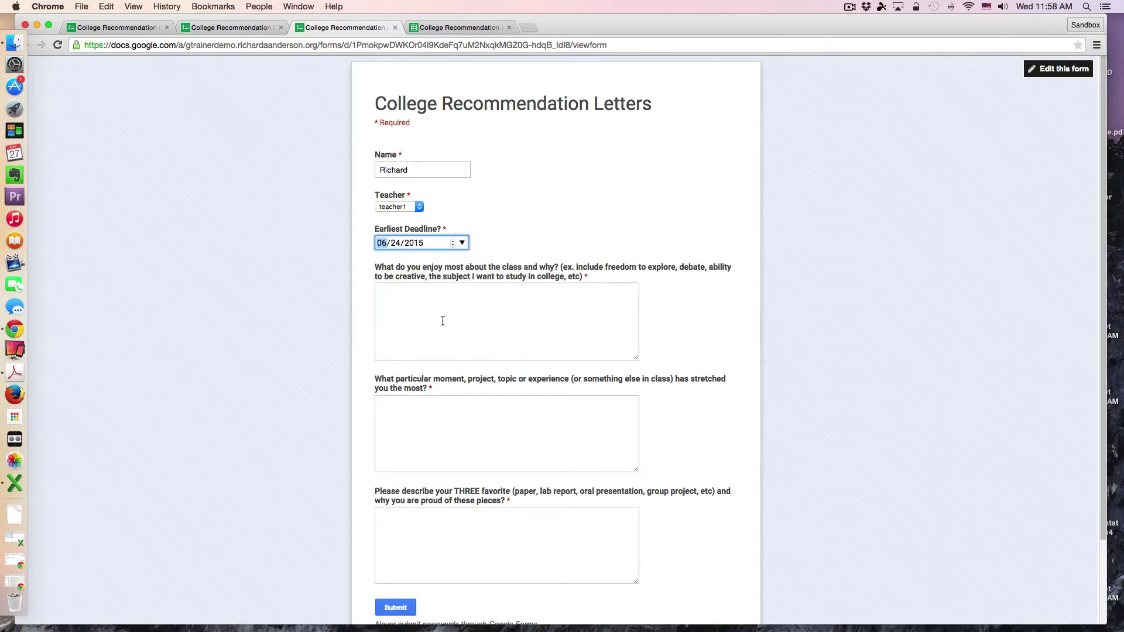
Step: Answer all three essay questions with 'yada yada yda' and submit the response
click(442, 319)
text(yada yada yda)
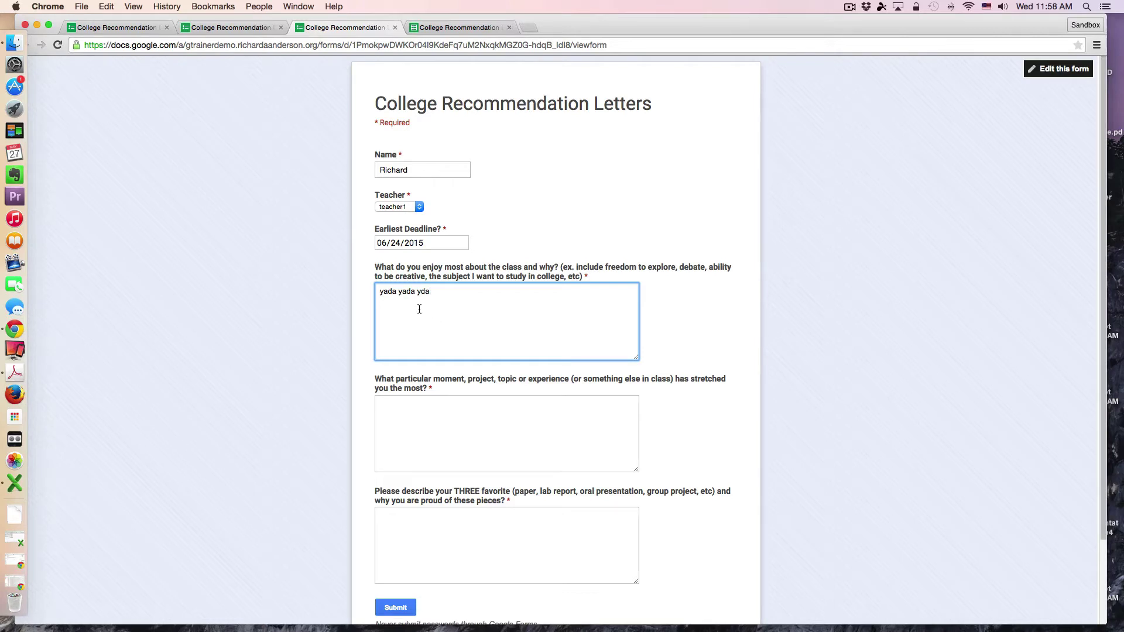
drag(451, 296, 371, 286)
key(super+c)
click(395, 402)
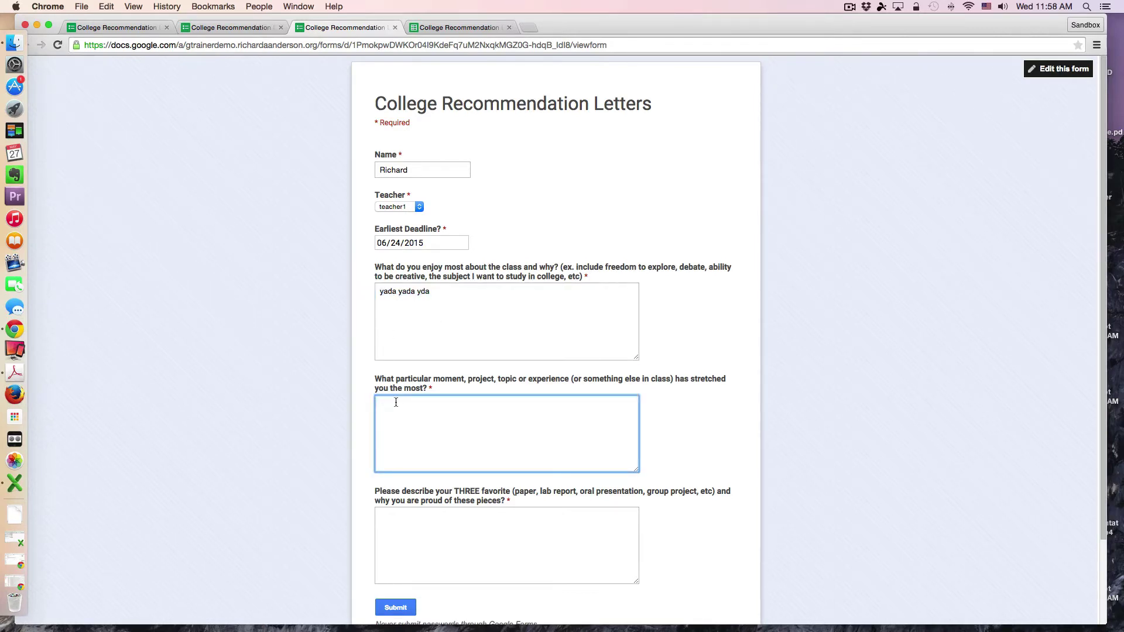
key(super+v)
click(395, 521)
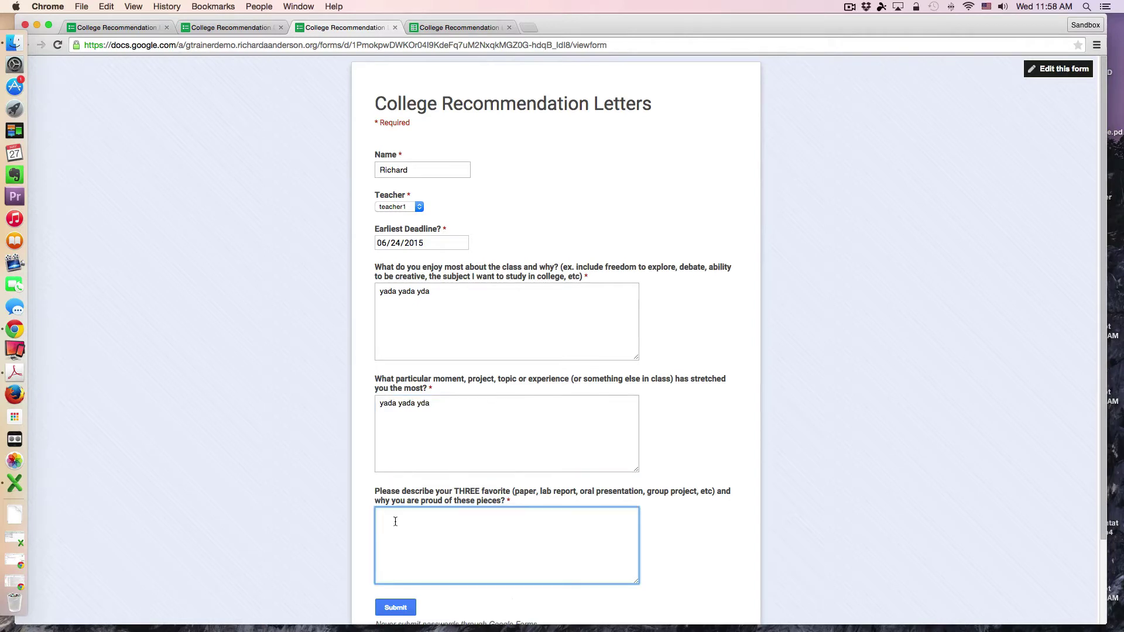
key(super+v)
click(398, 607)
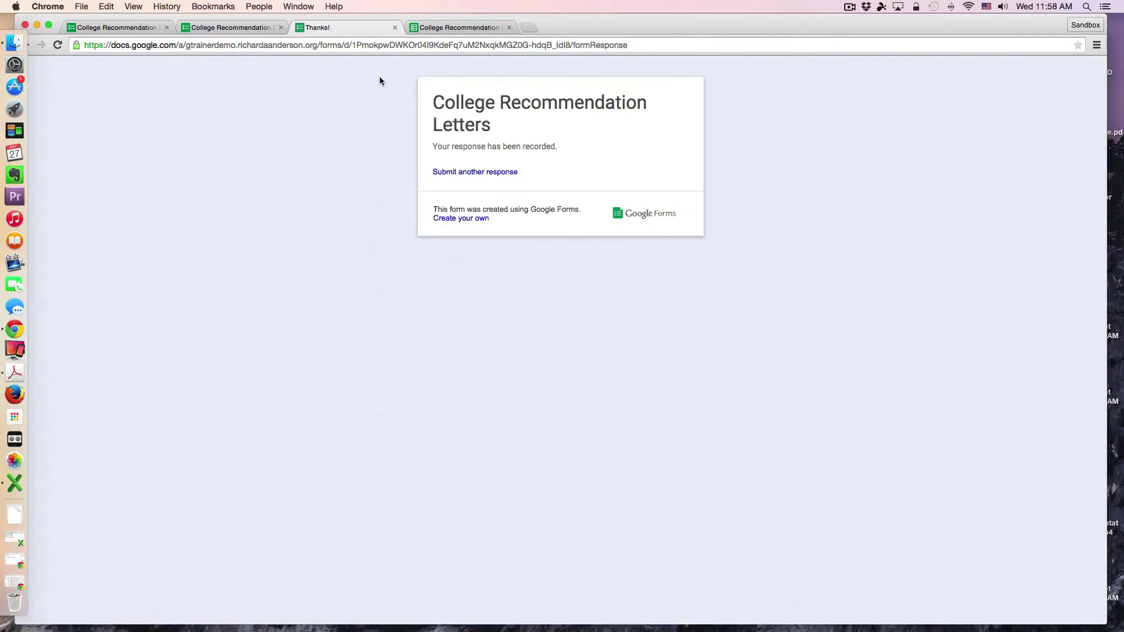
click(472, 25)
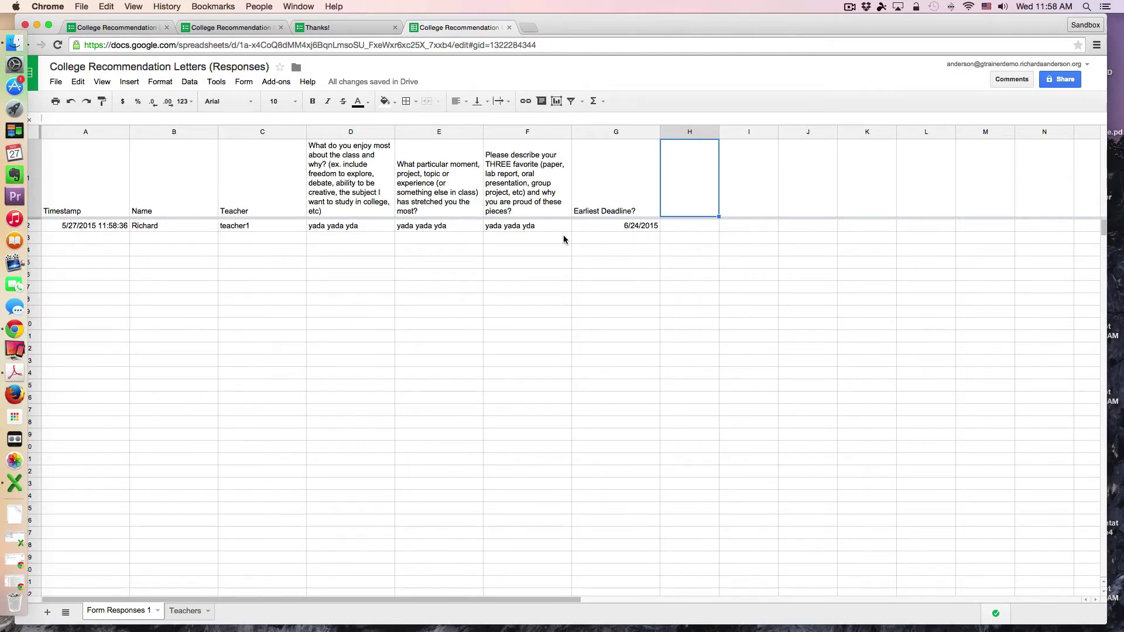
click(256, 228)
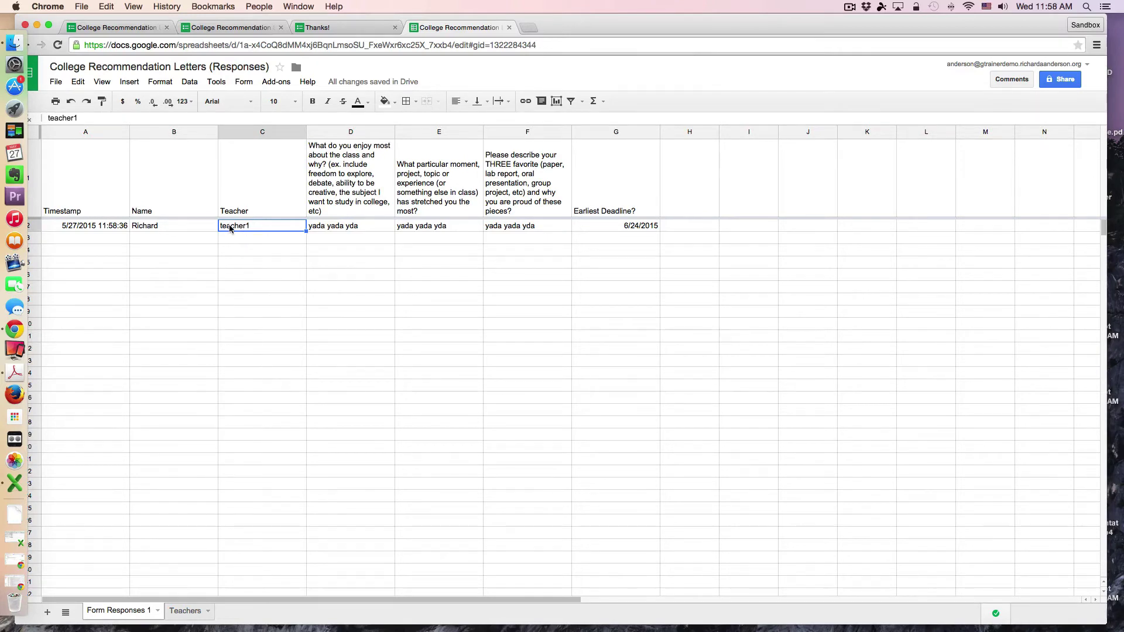
click(268, 210)
click(269, 223)
click(270, 210)
click(275, 228)
Step: Give column H the header 'teacher email'
click(688, 204)
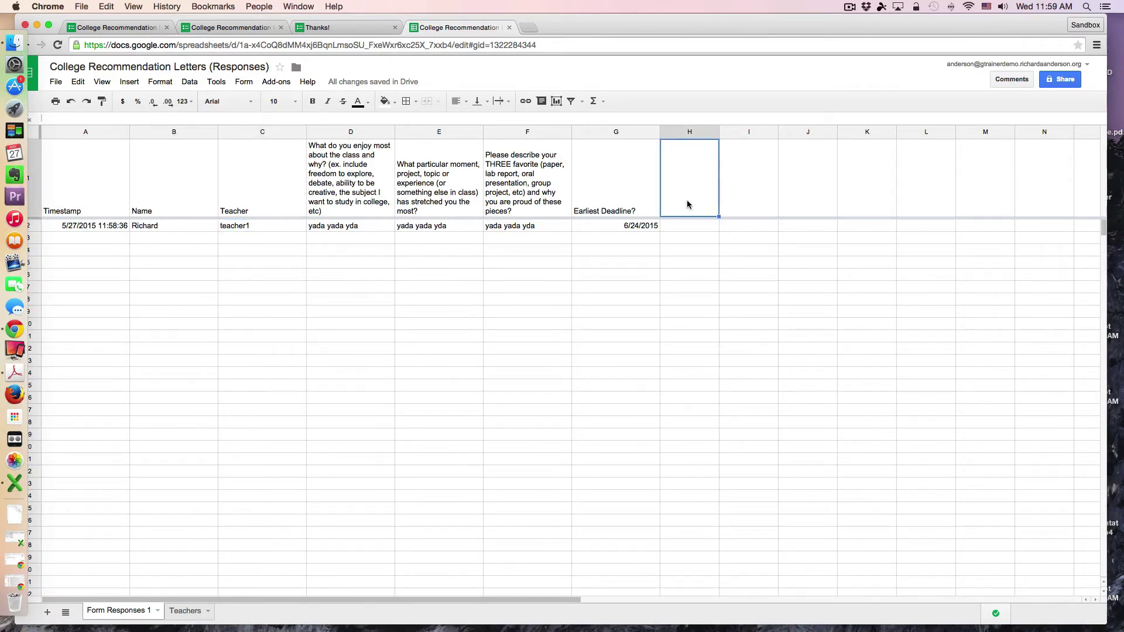
double_click(688, 204)
text(teacher email)
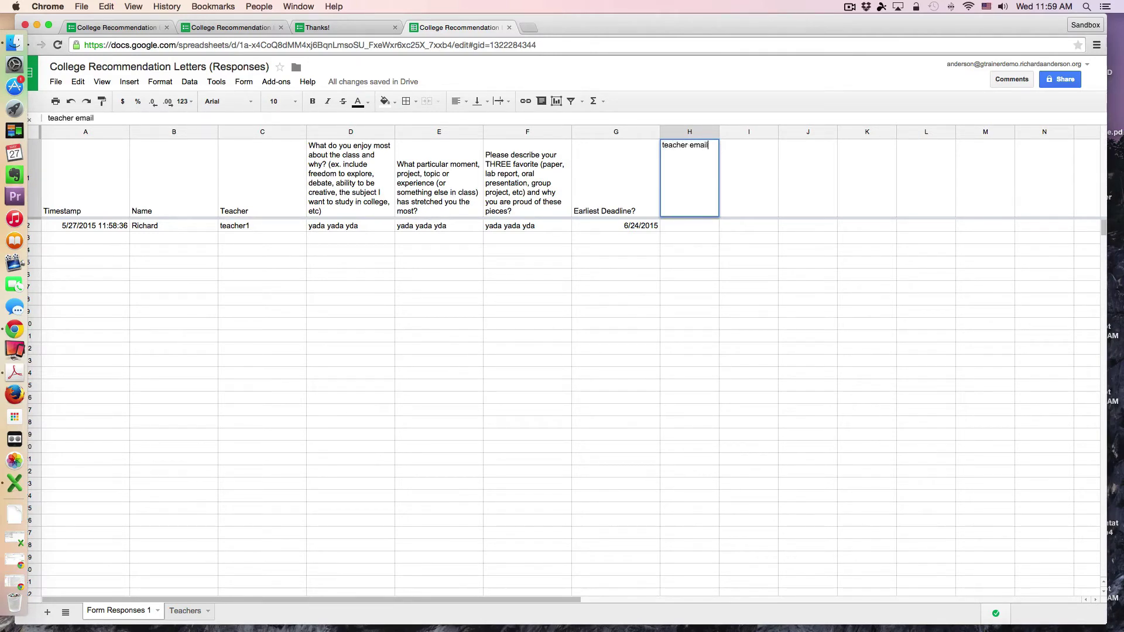
click(686, 229)
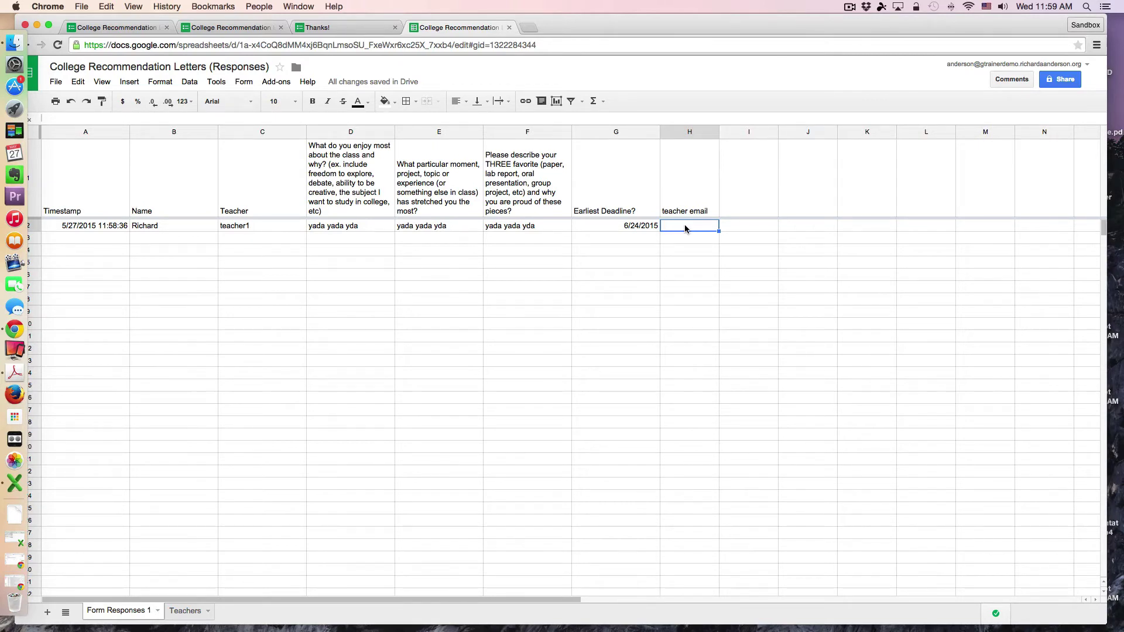
Step: Begin H2's formula as =VLOOKUP(C2, using C2's teacher as the lookup key
text(=)
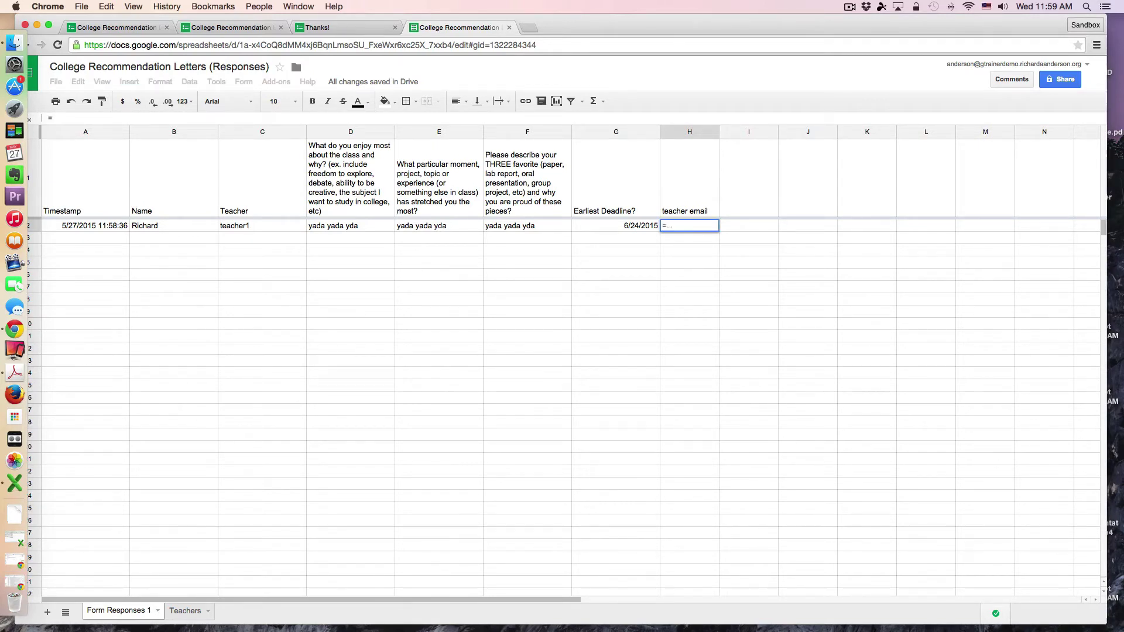
text(V)
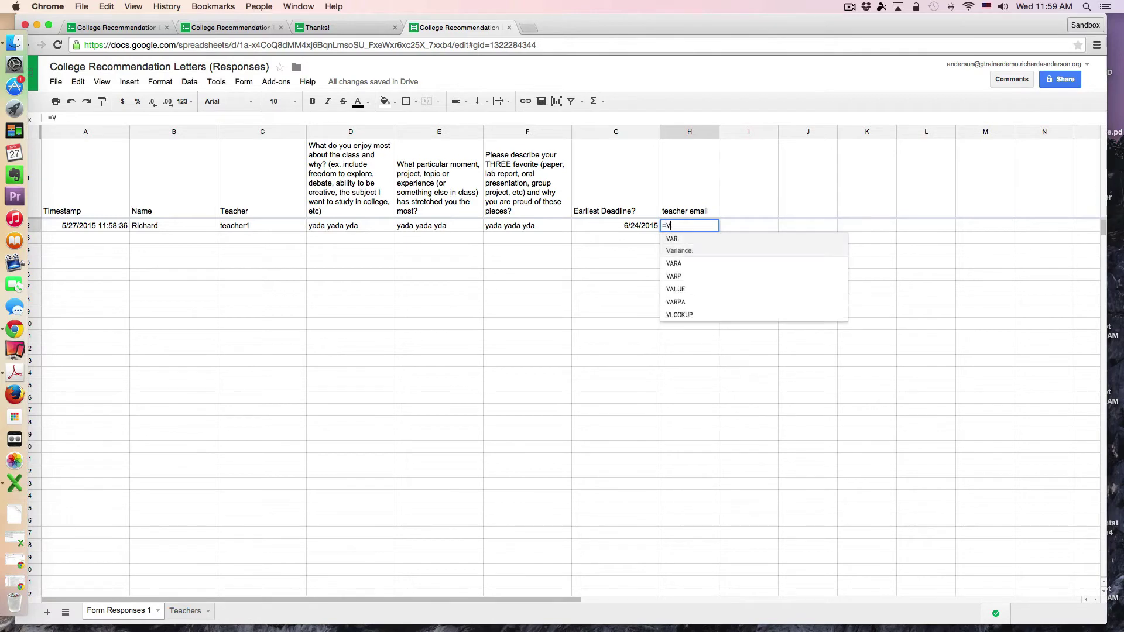
click(680, 314)
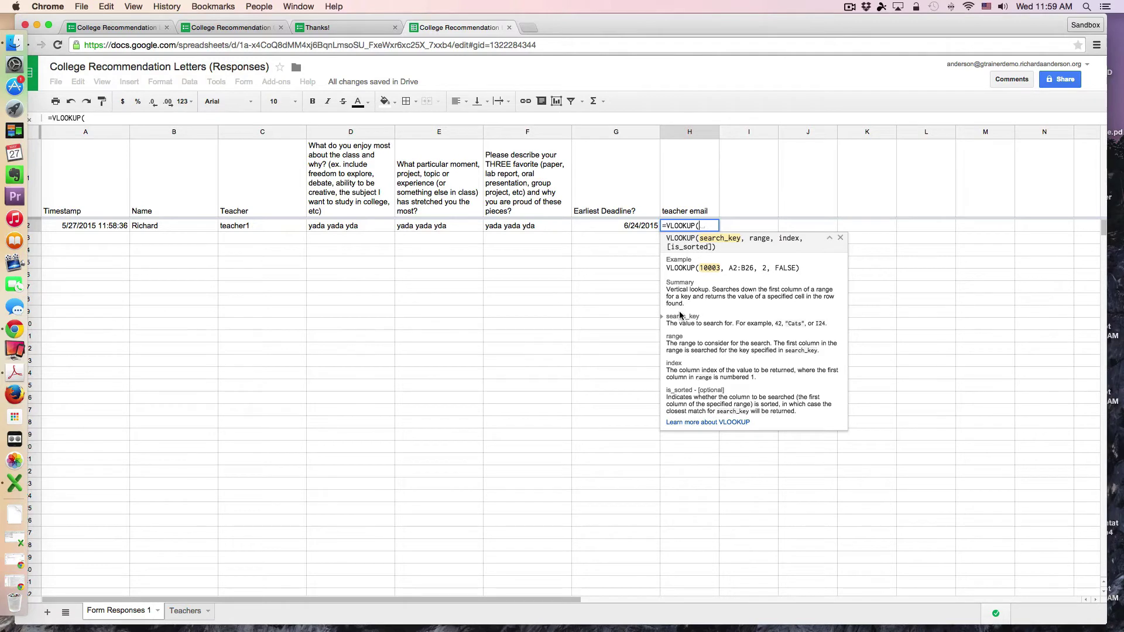
click(249, 228)
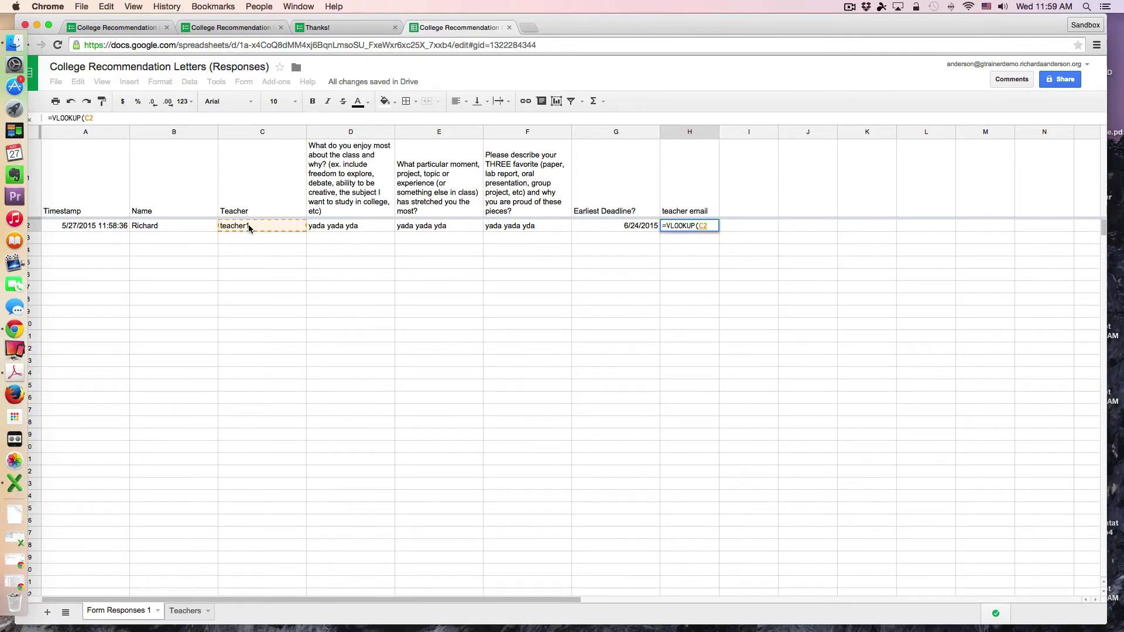
text(,)
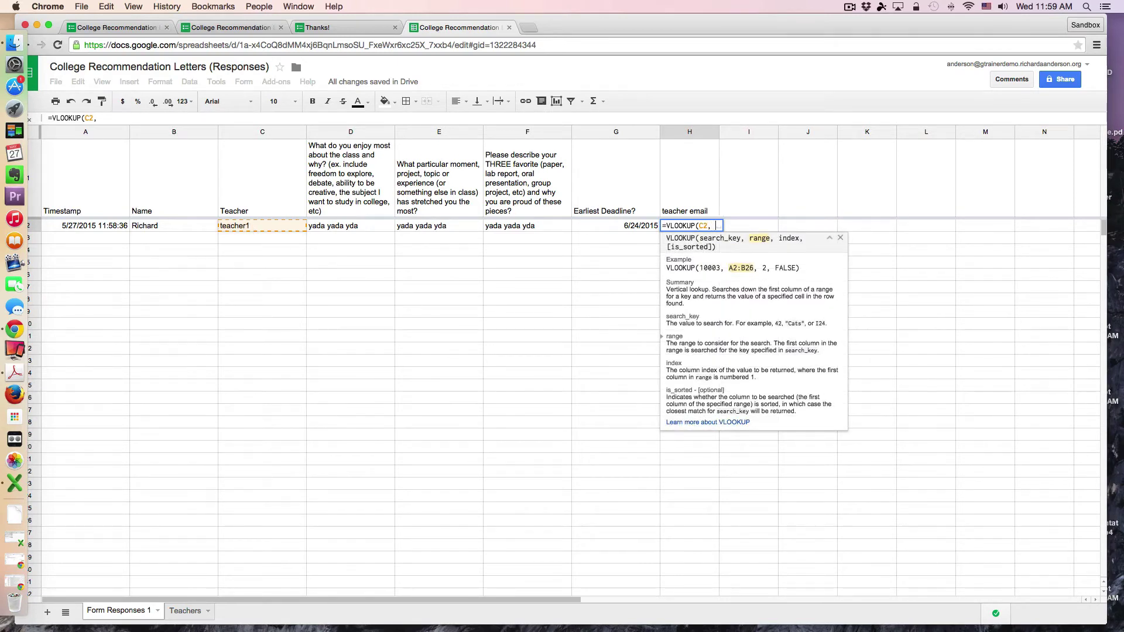
Step: Complete H2 as =VLOOKUP(C2, Teachers!A2:B21, 2, FALSE) to return teacher1's email
click(183, 611)
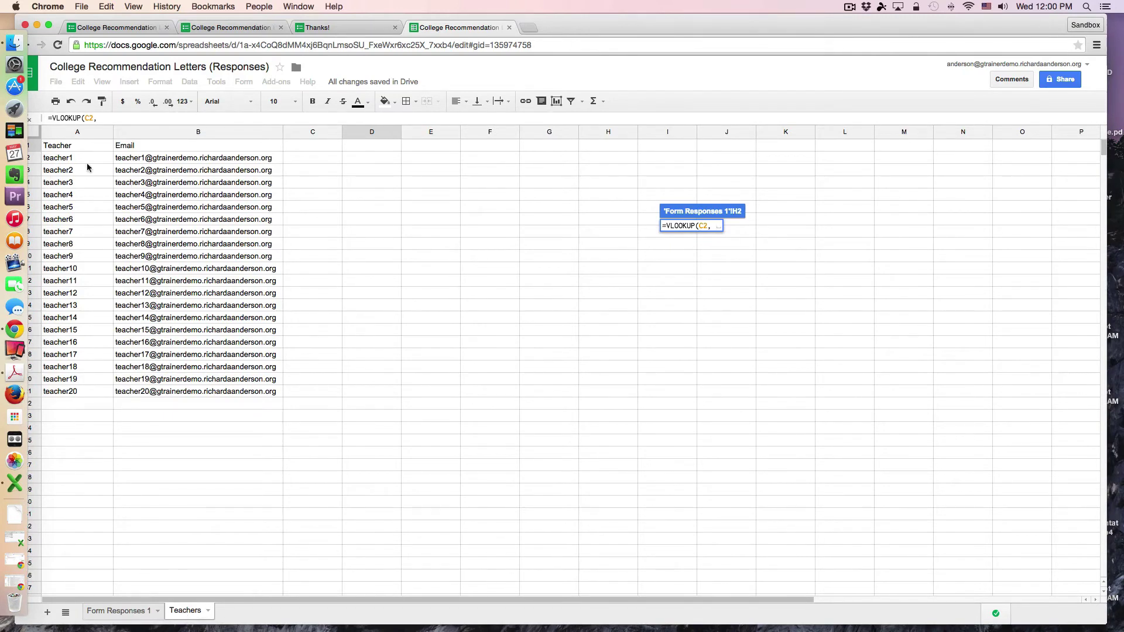
scroll(58, 158, right, 2)
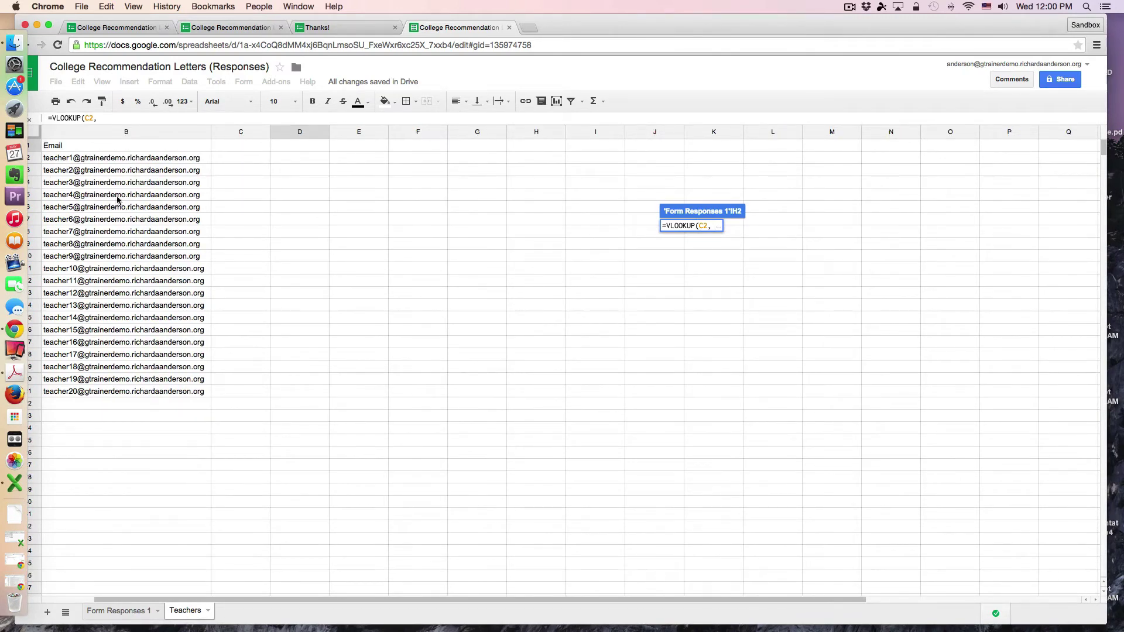
scroll(186, 602, left, 2)
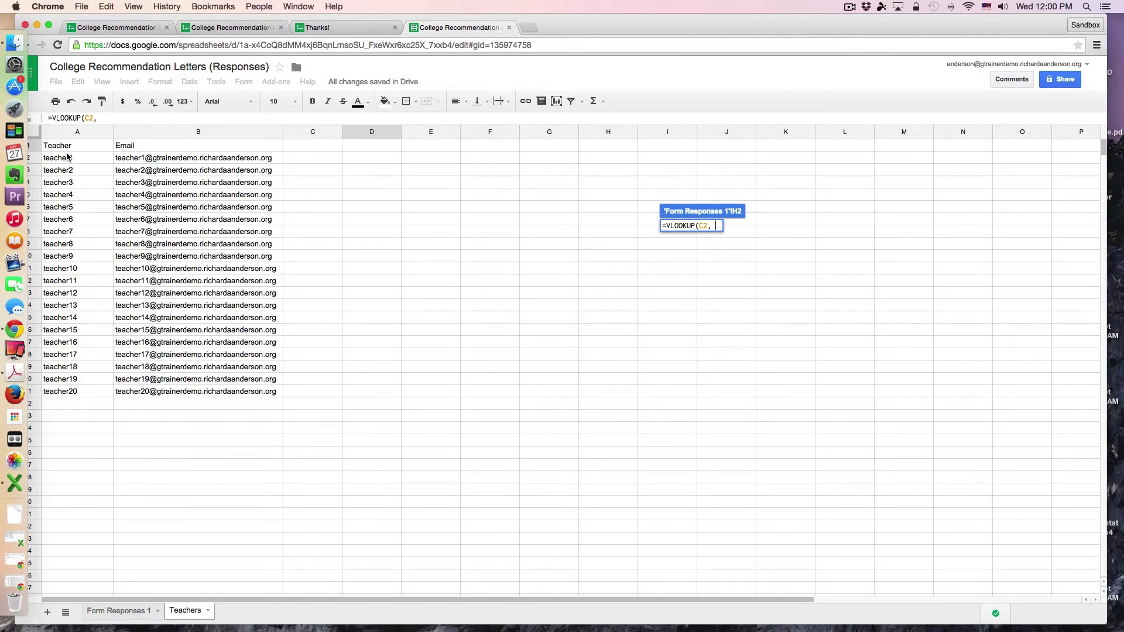
drag(66, 157, 227, 393)
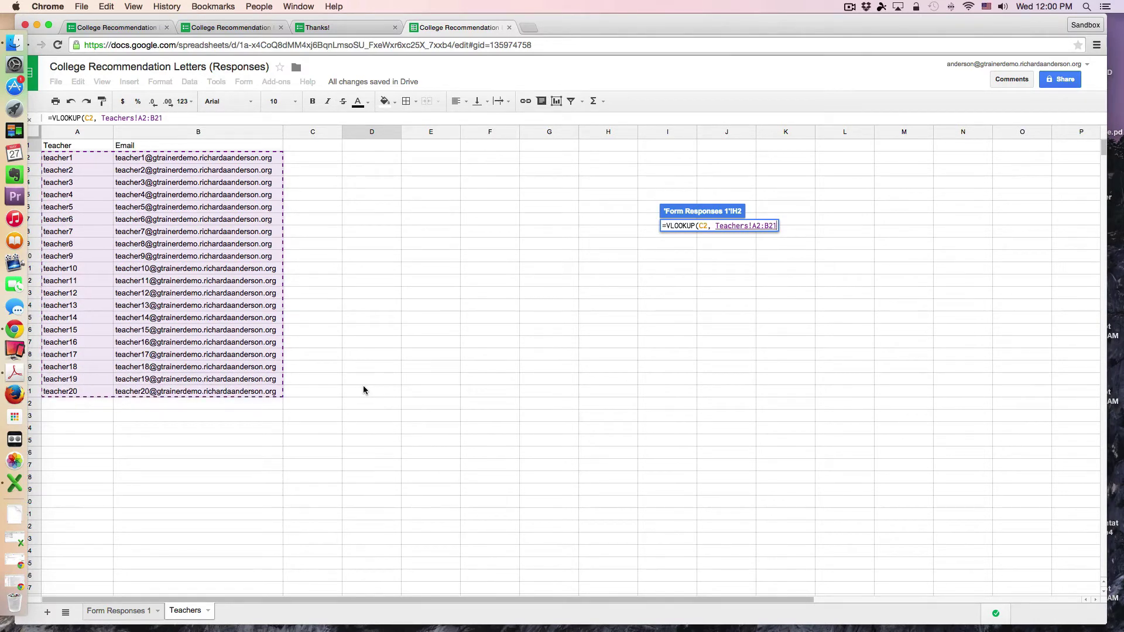
text(,)
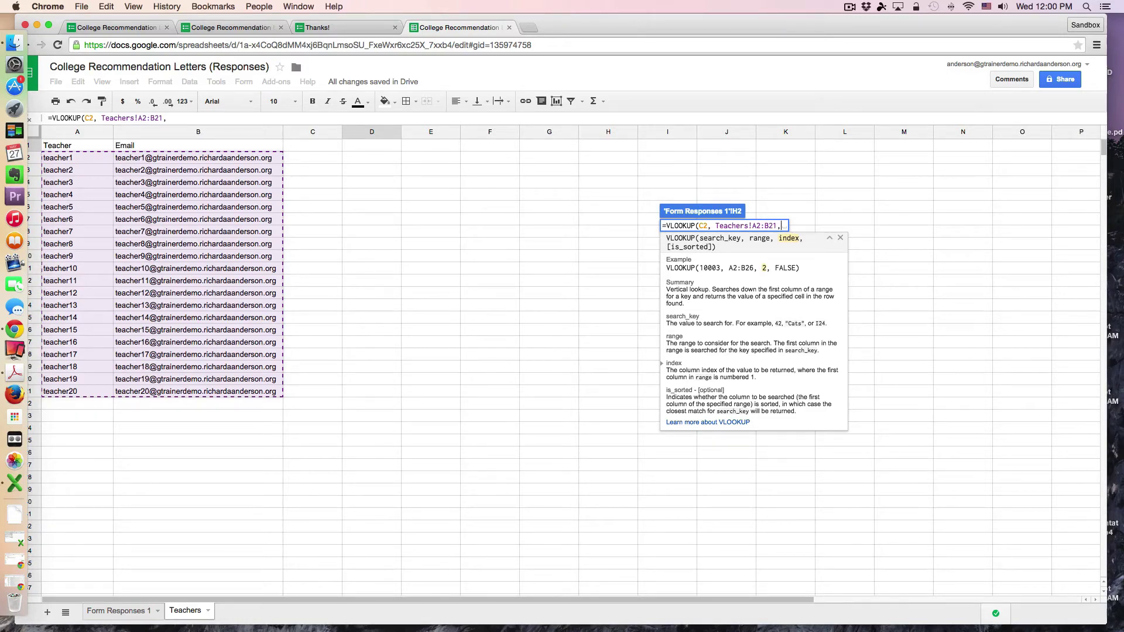
text(2)
key(Left)
key(Right)
text(,)
text(FALSE)
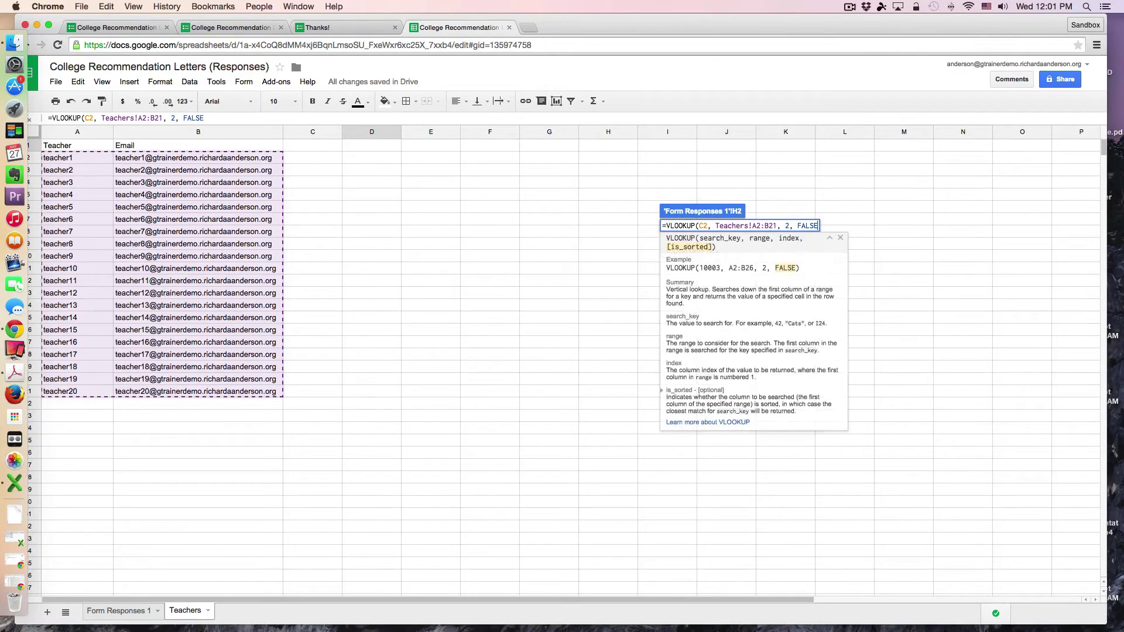
text())
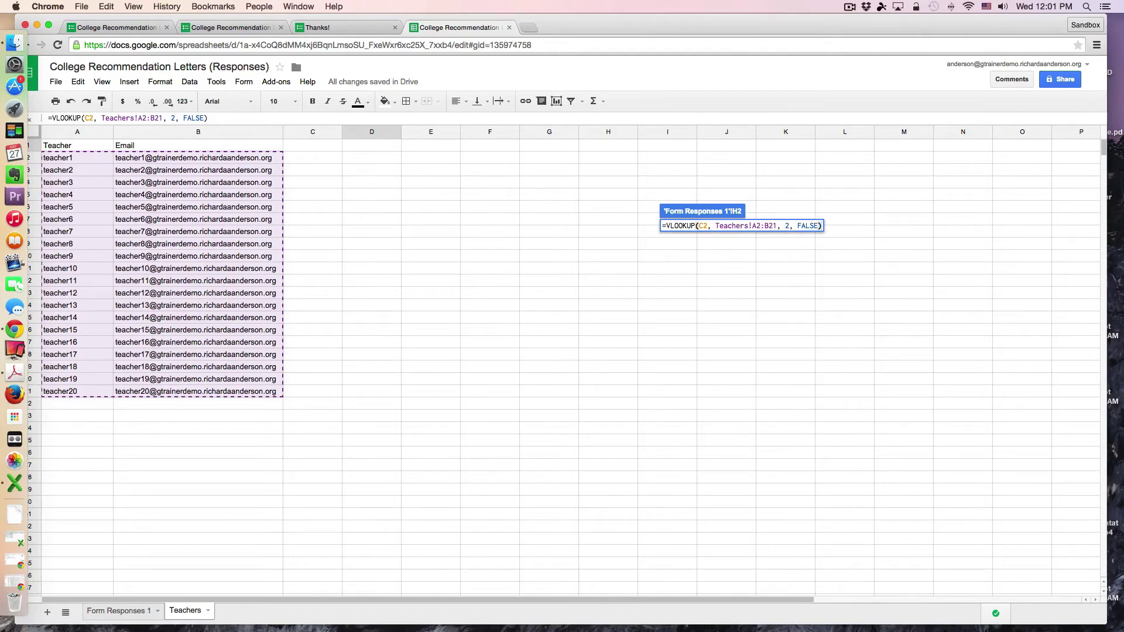
key(Return)
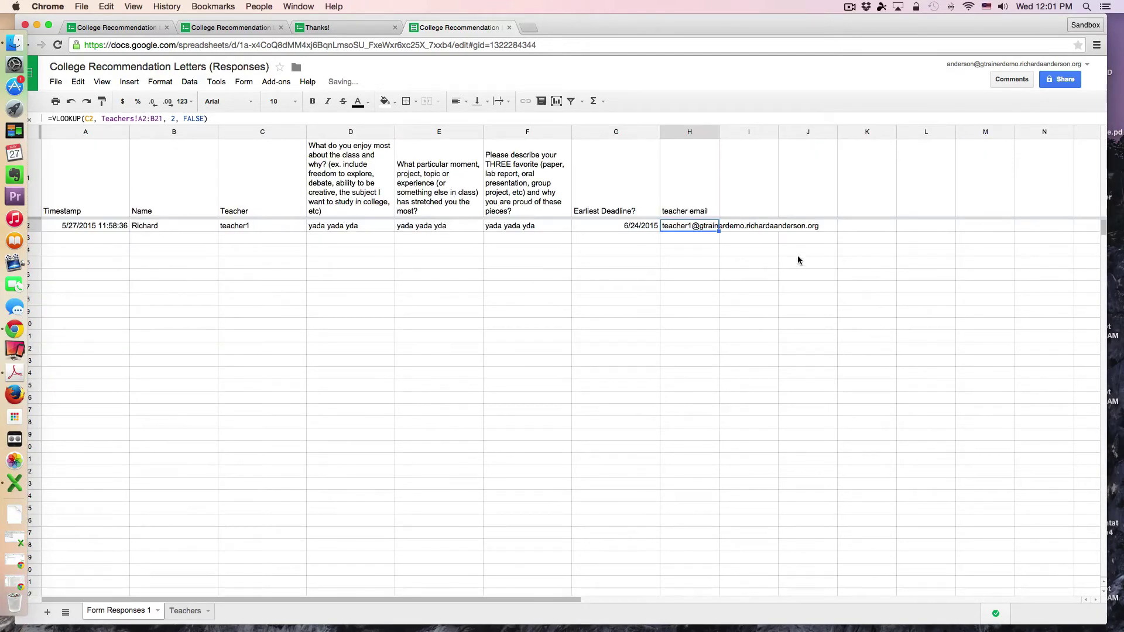
click(701, 237)
click(701, 229)
click(236, 228)
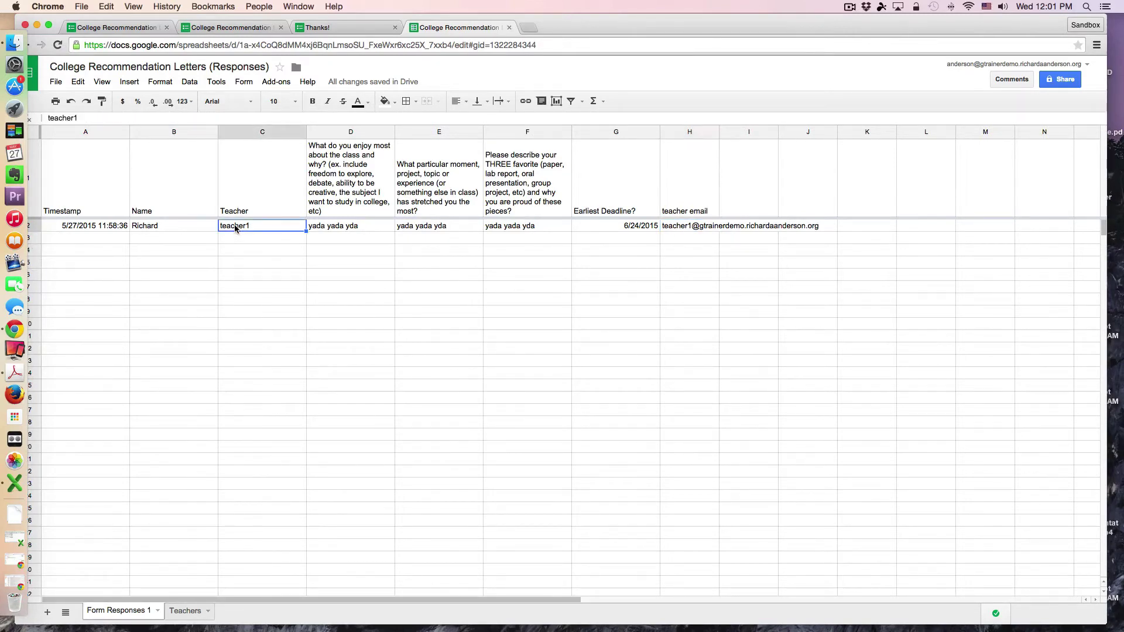
click(236, 200)
click(245, 229)
click(695, 233)
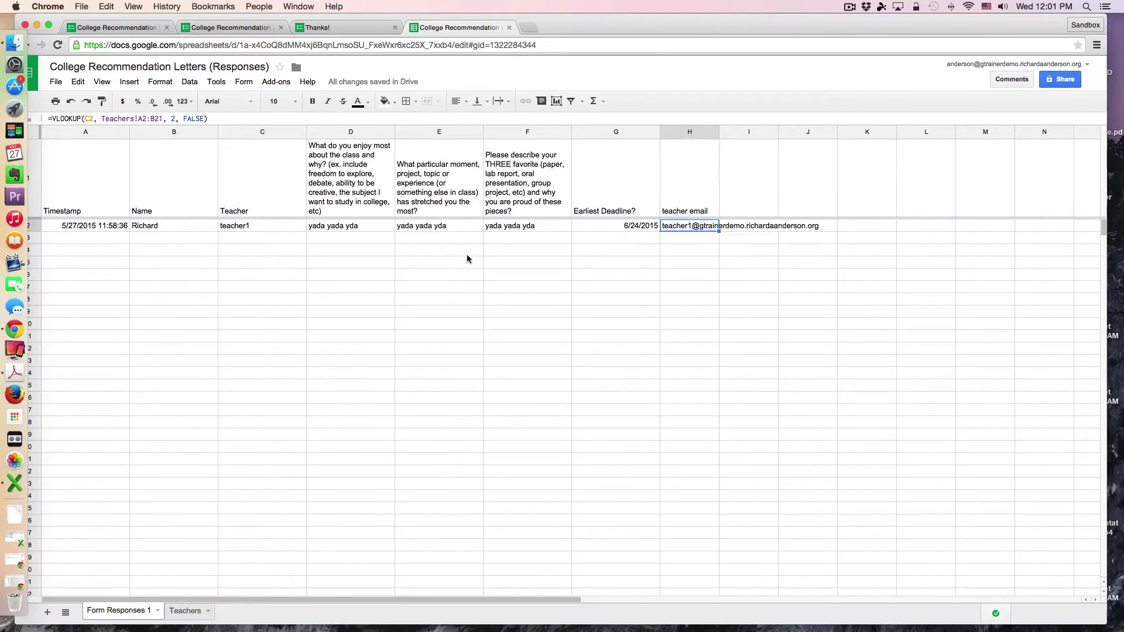
click(249, 227)
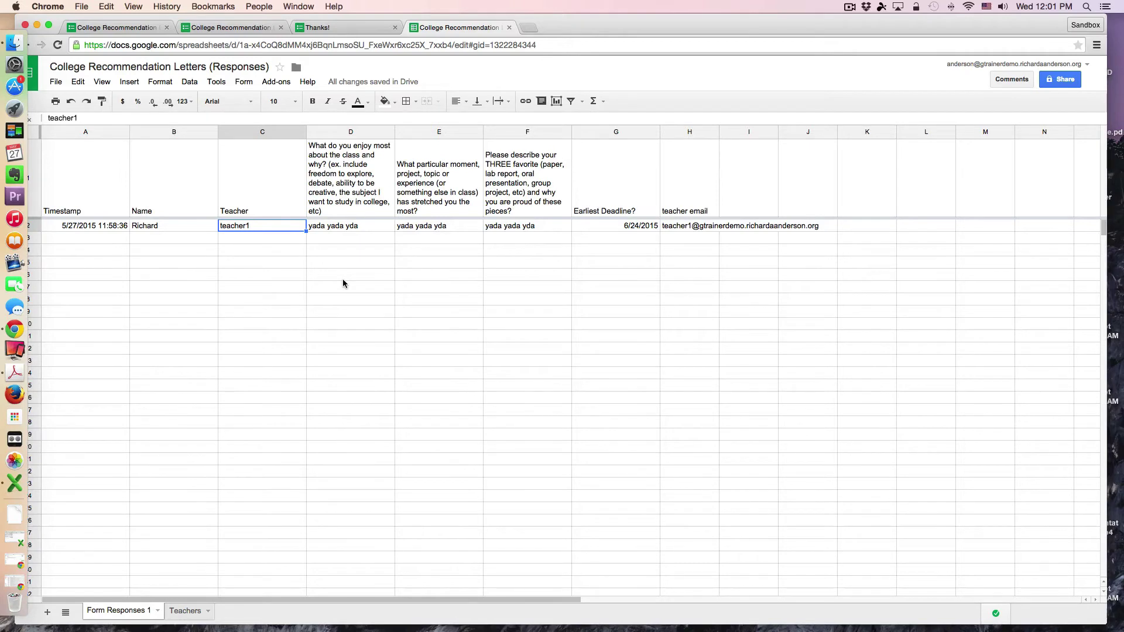
click(703, 232)
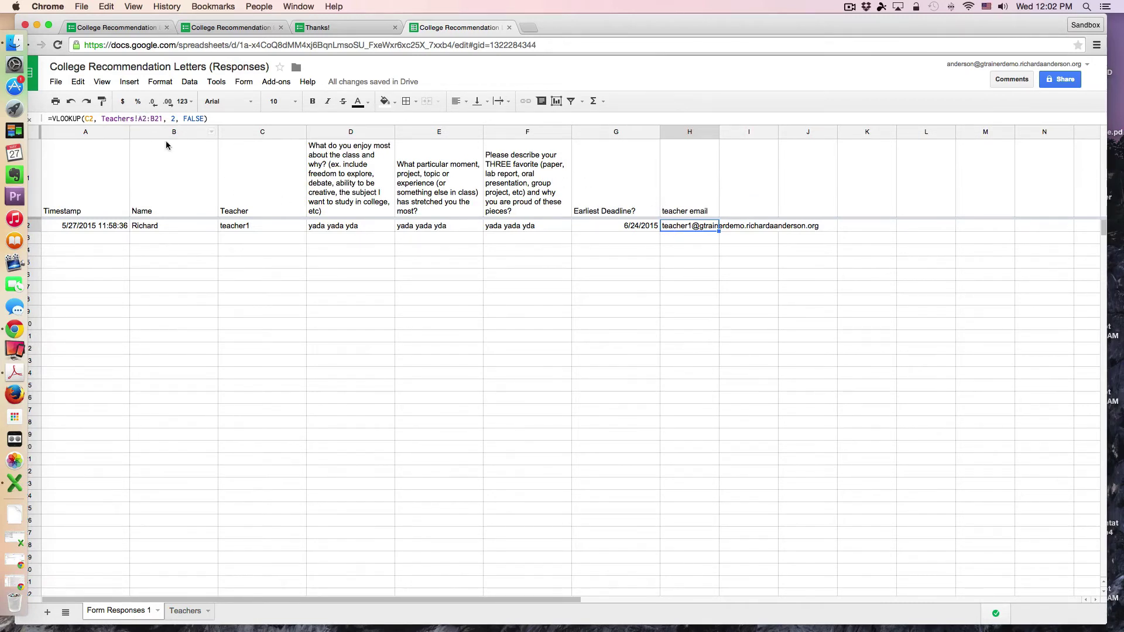
Step: Change H2's lookup range to the absolute, open-ended Teachers!$A$2:$B
click(139, 119)
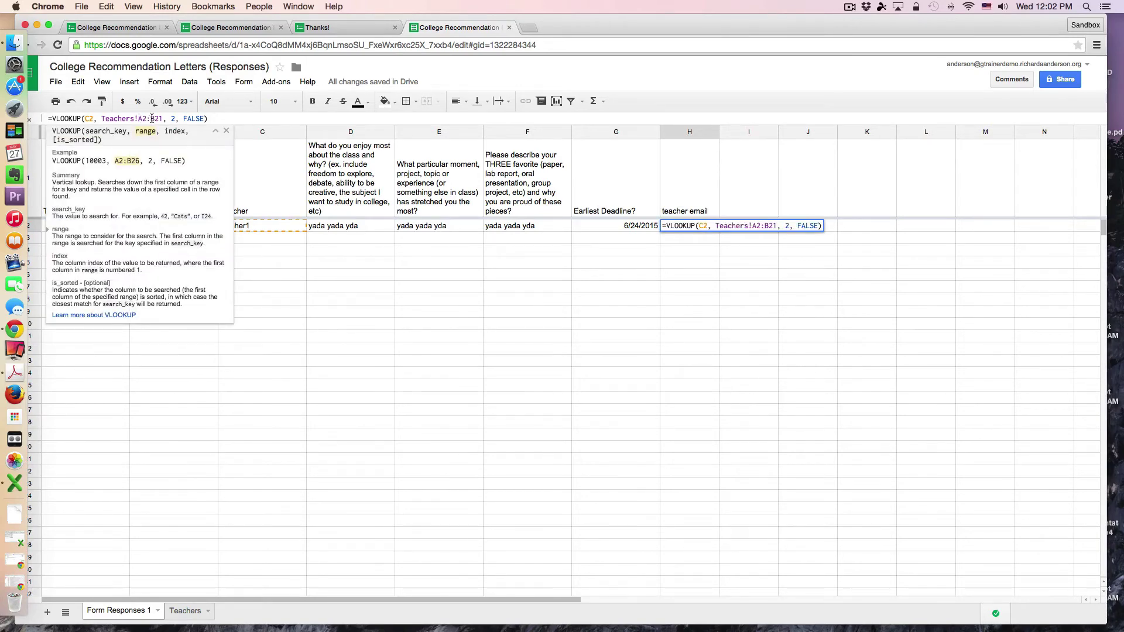
text($)
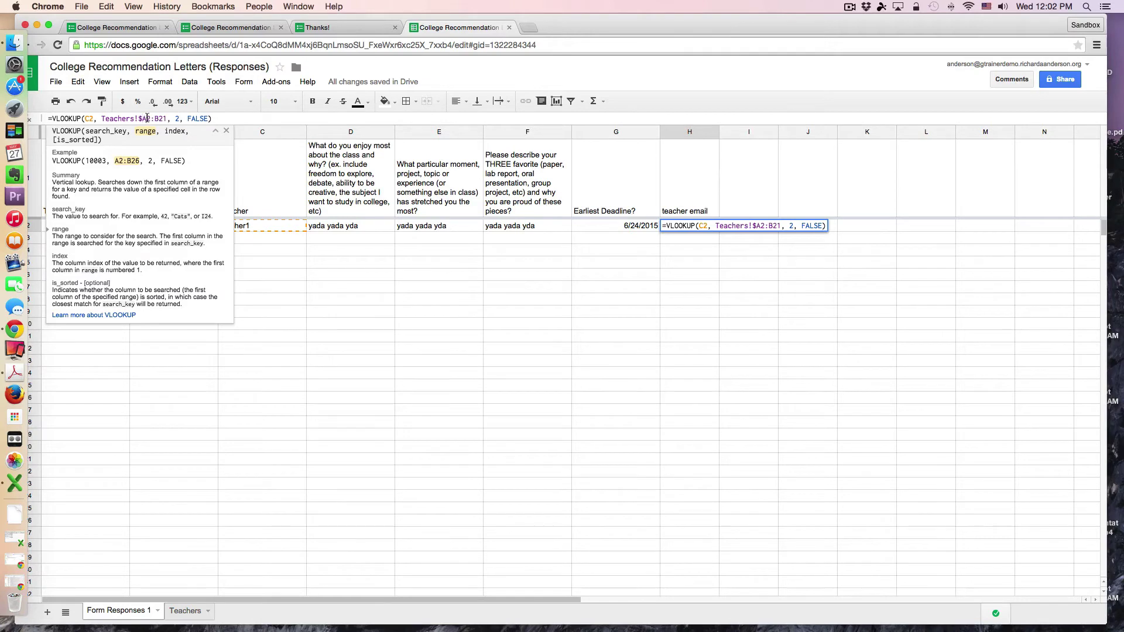
click(147, 118)
text($)
key(Right)
key(Right)
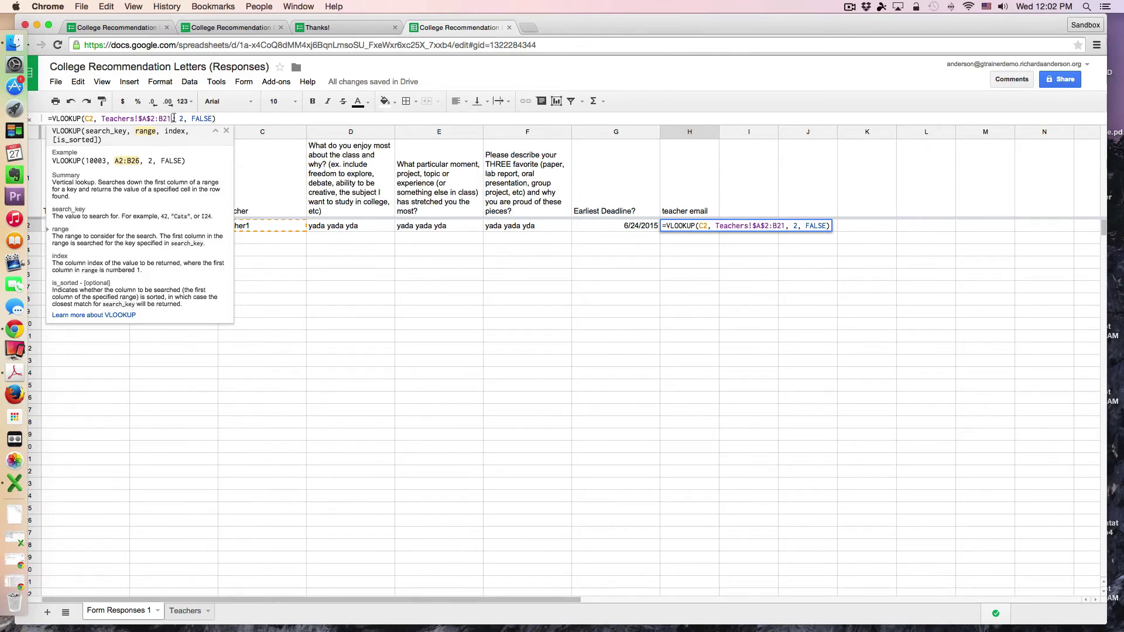
click(173, 119)
key(BackSpace)
key(BackSpace)
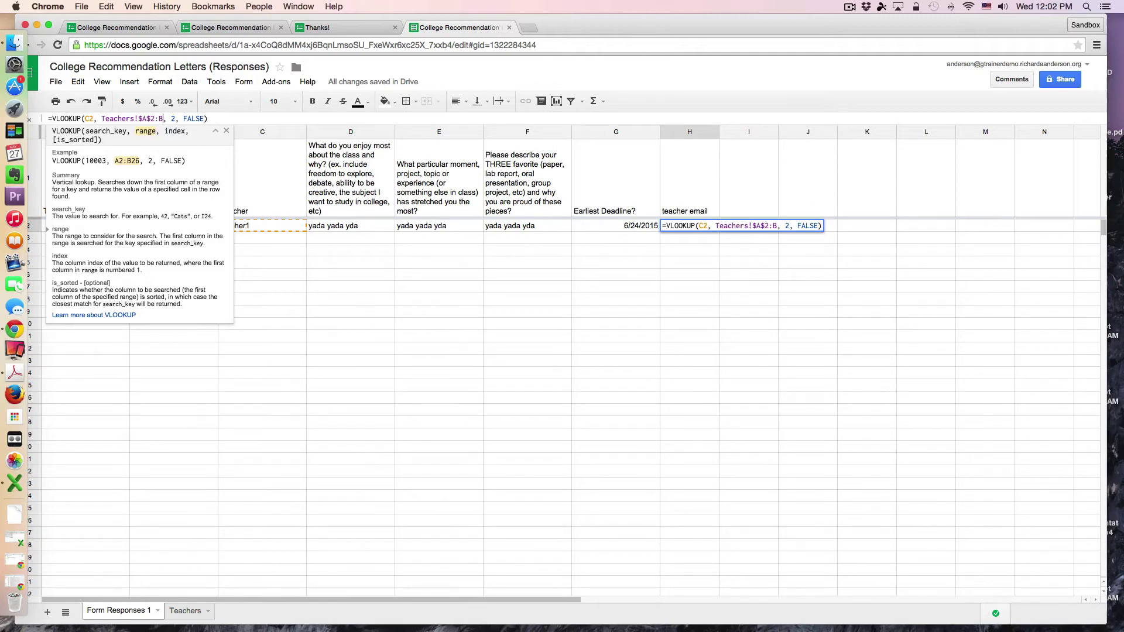
click(227, 119)
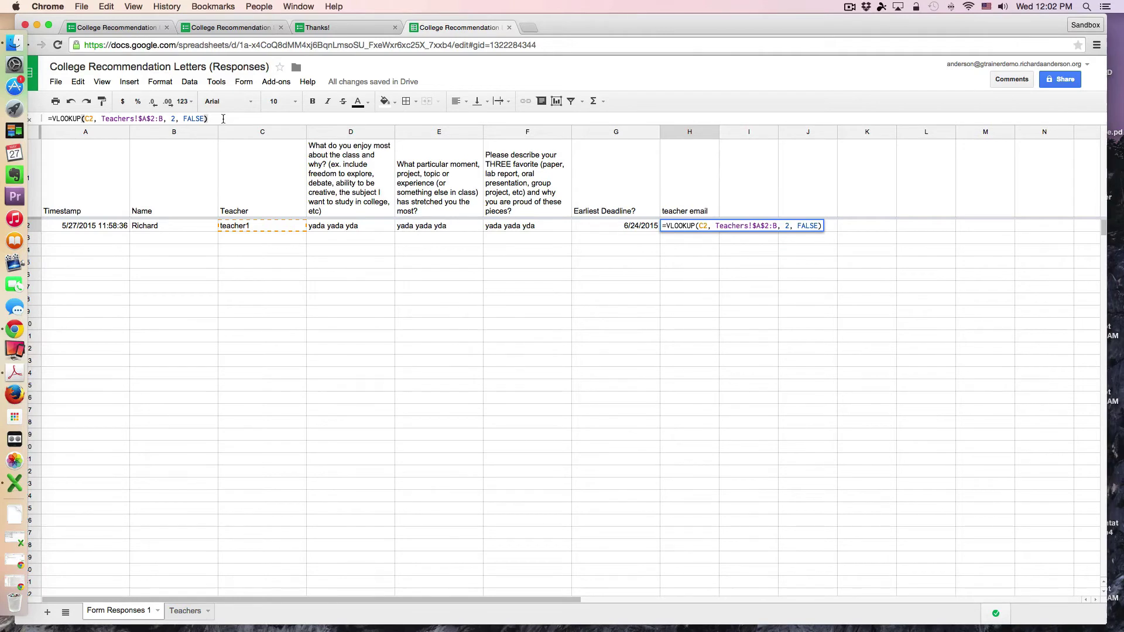
click(158, 118)
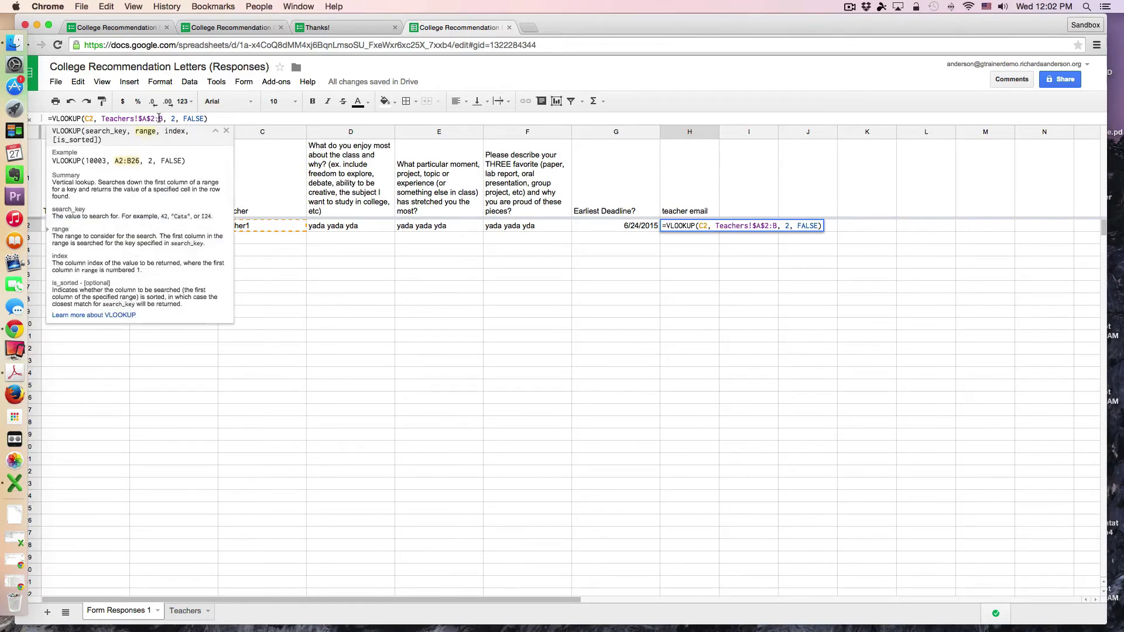
text($)
click(219, 118)
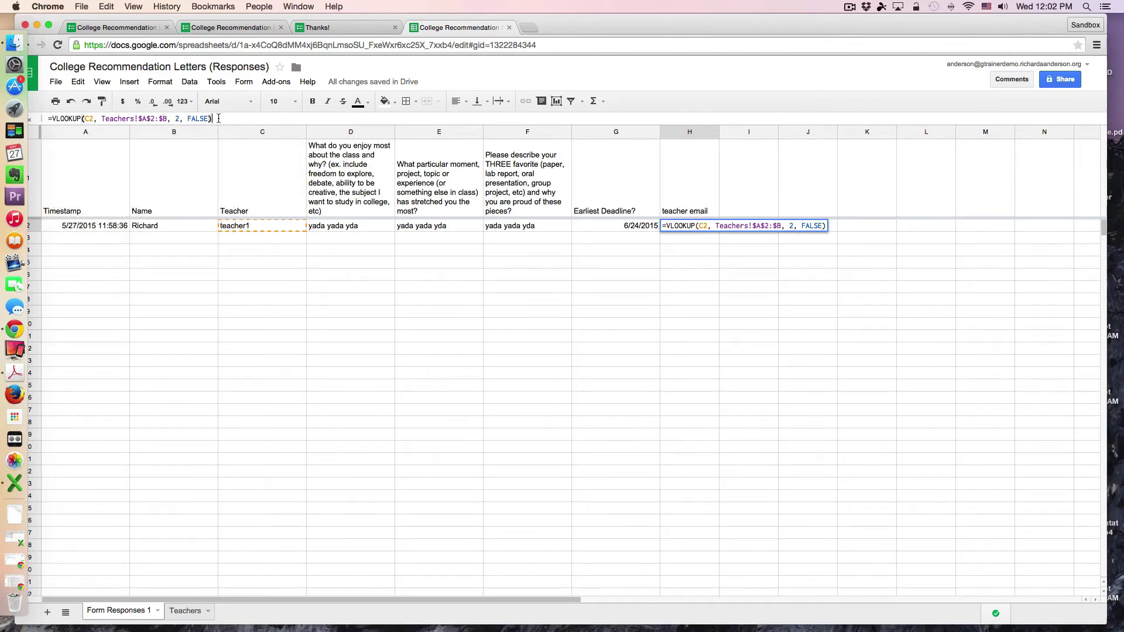
key(Return)
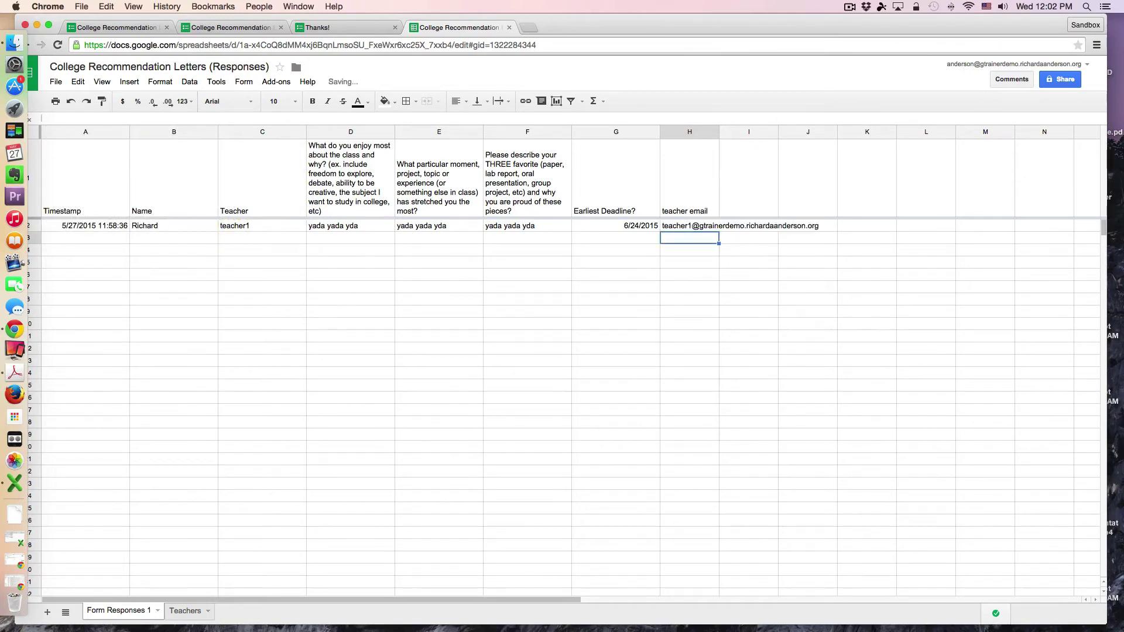
Step: Recheck H2's updated formula, then bring up the copyDown settings from the installed add-ons
click(700, 228)
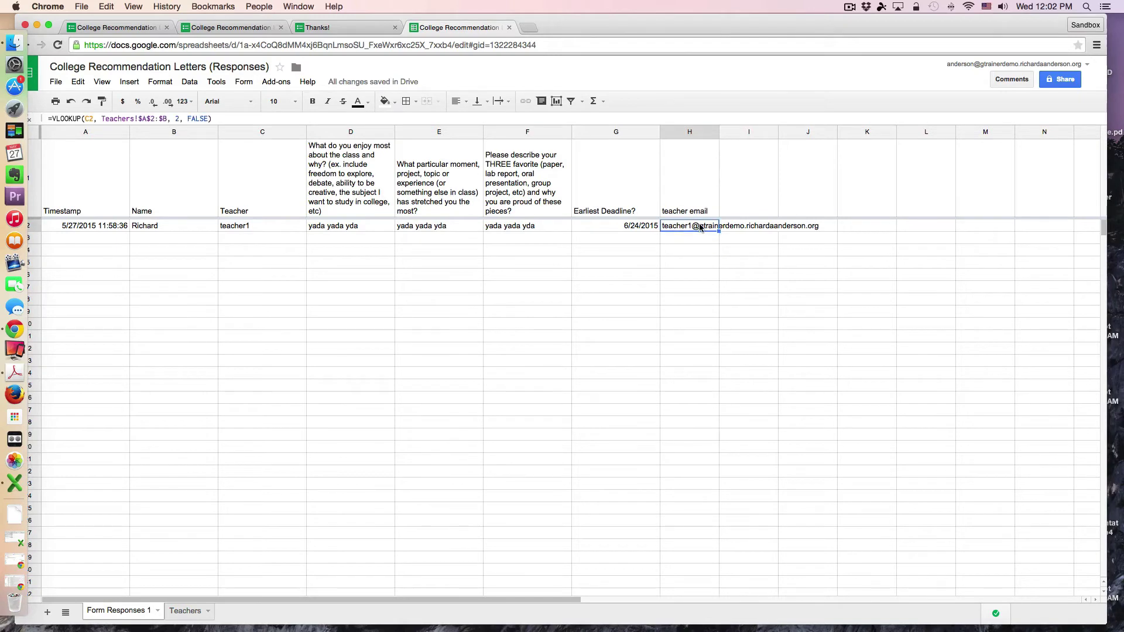
click(285, 84)
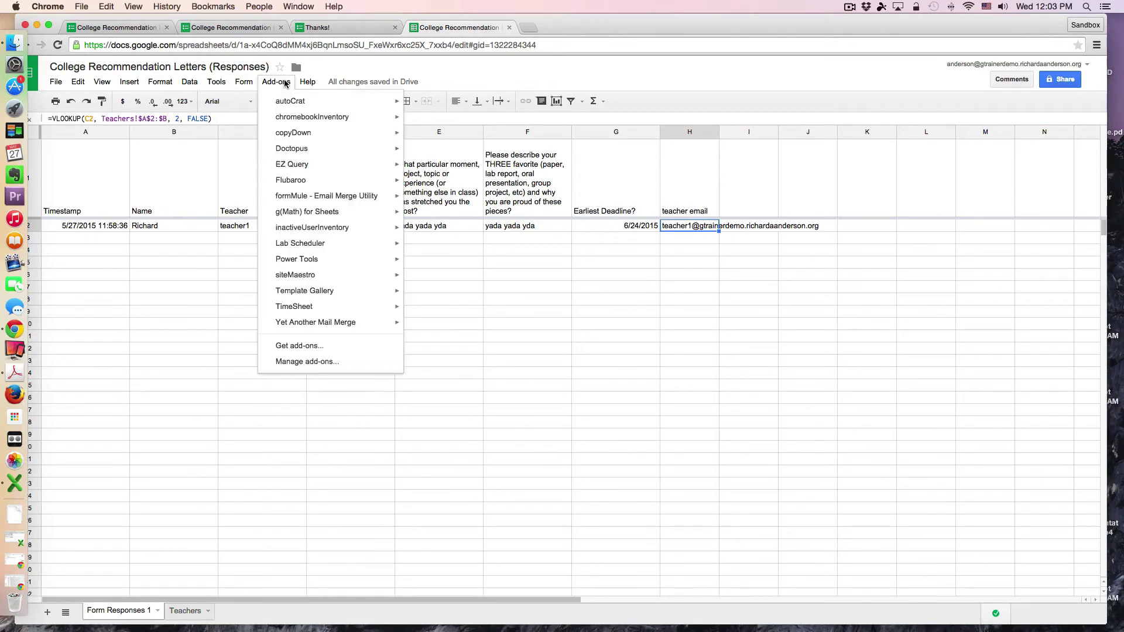
mouse_move(295, 135)
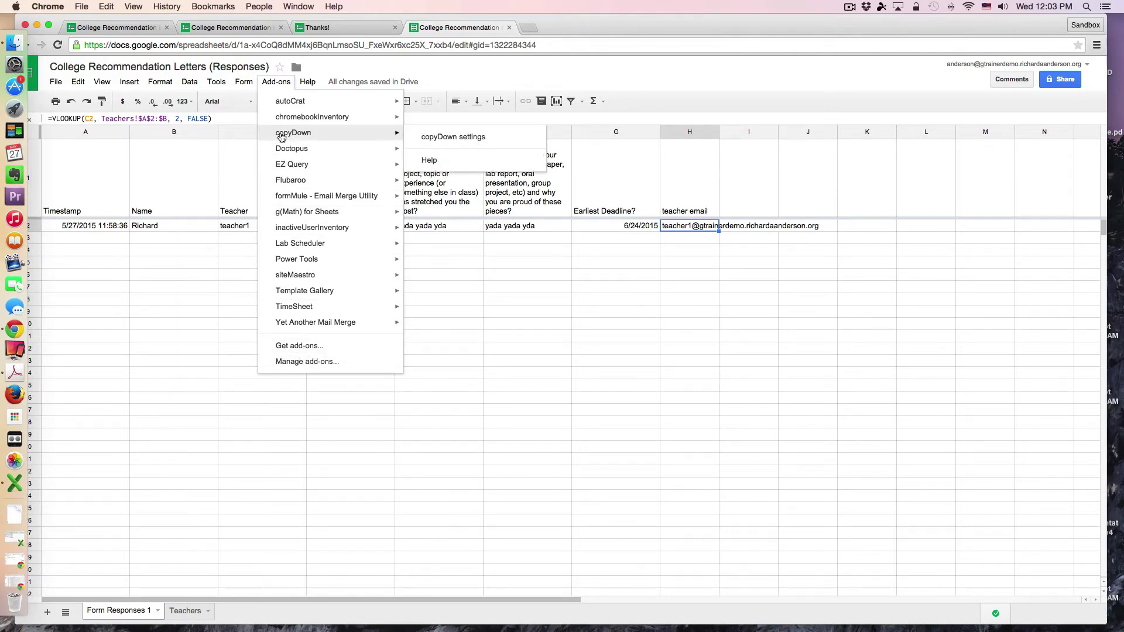
click(433, 139)
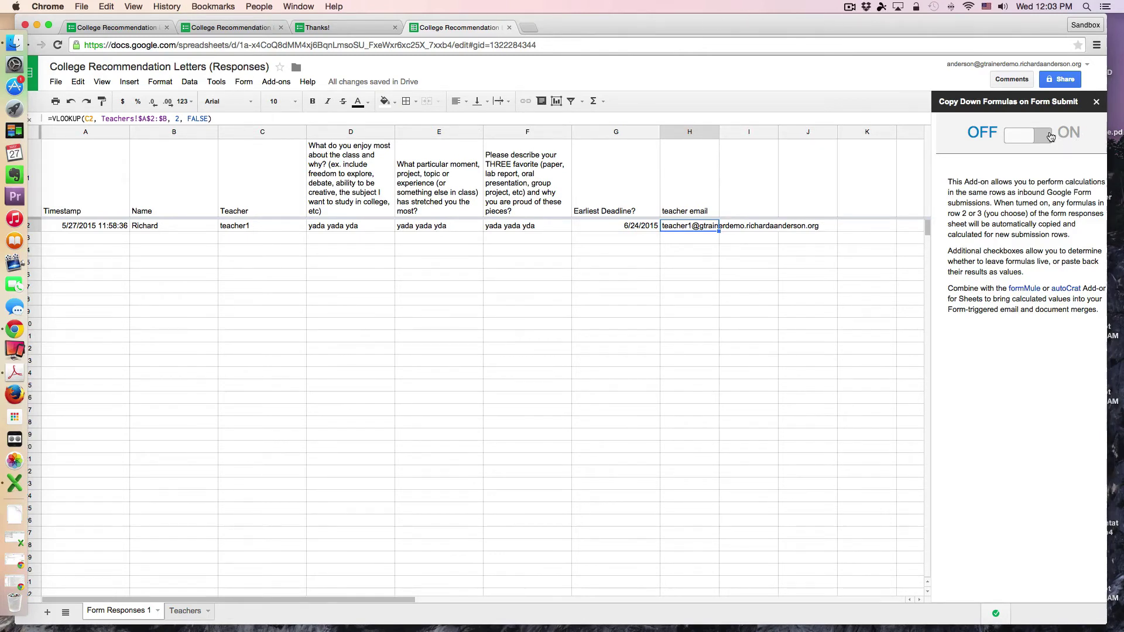
Step: Turn copyDown formula copying on, save the settings, and close the sidebar
click(1051, 136)
drag(978, 26, 994, 26)
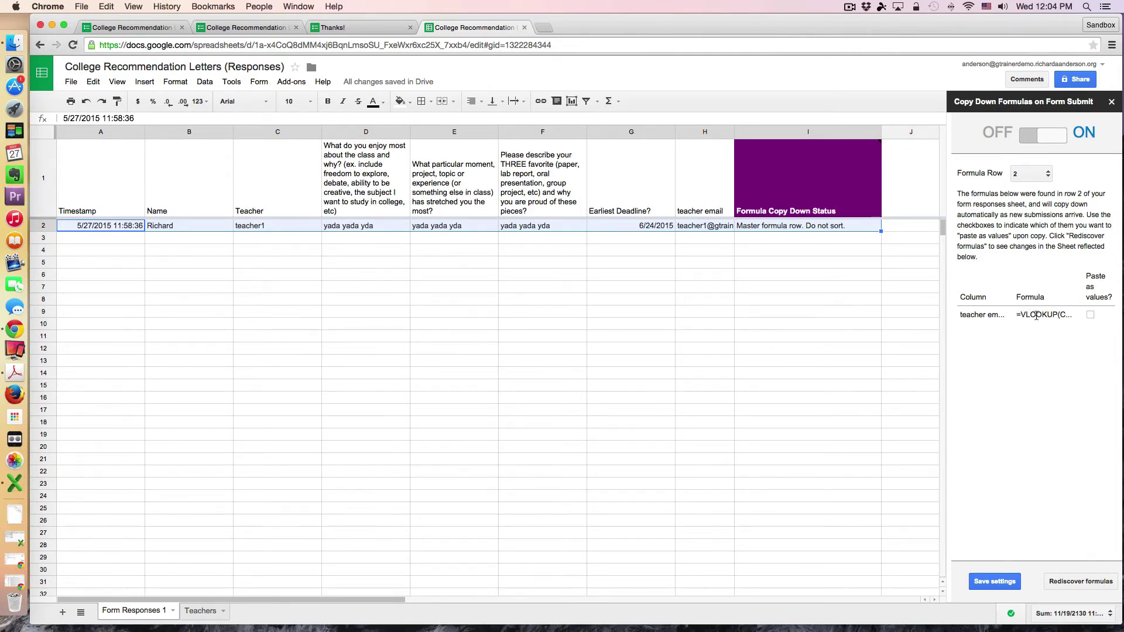
click(996, 582)
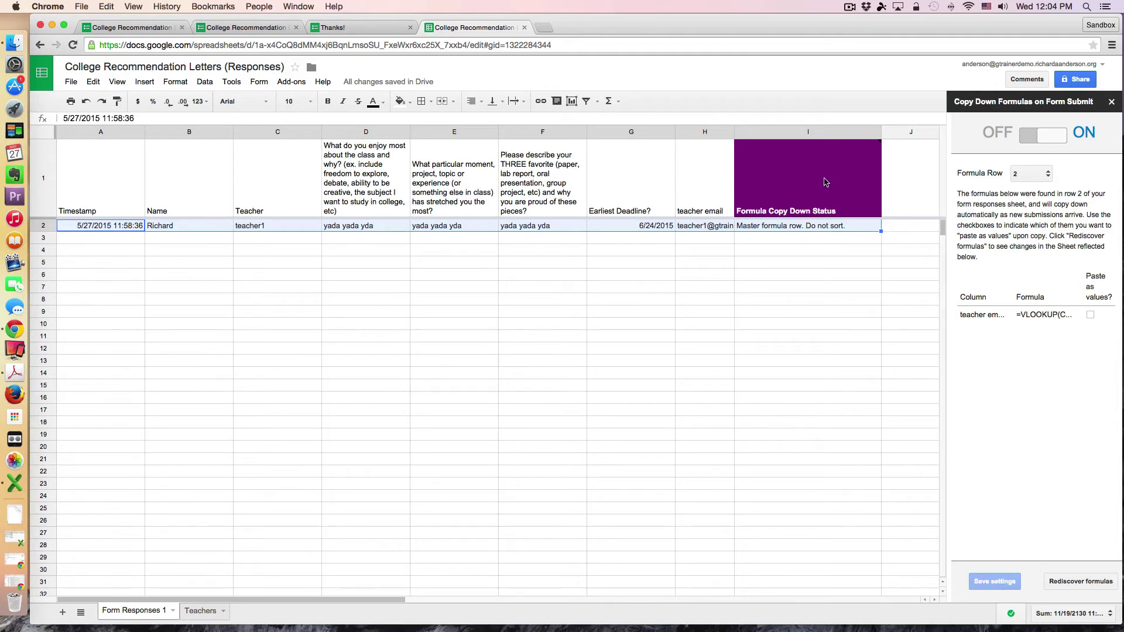
mouse_move(825, 182)
click(1111, 103)
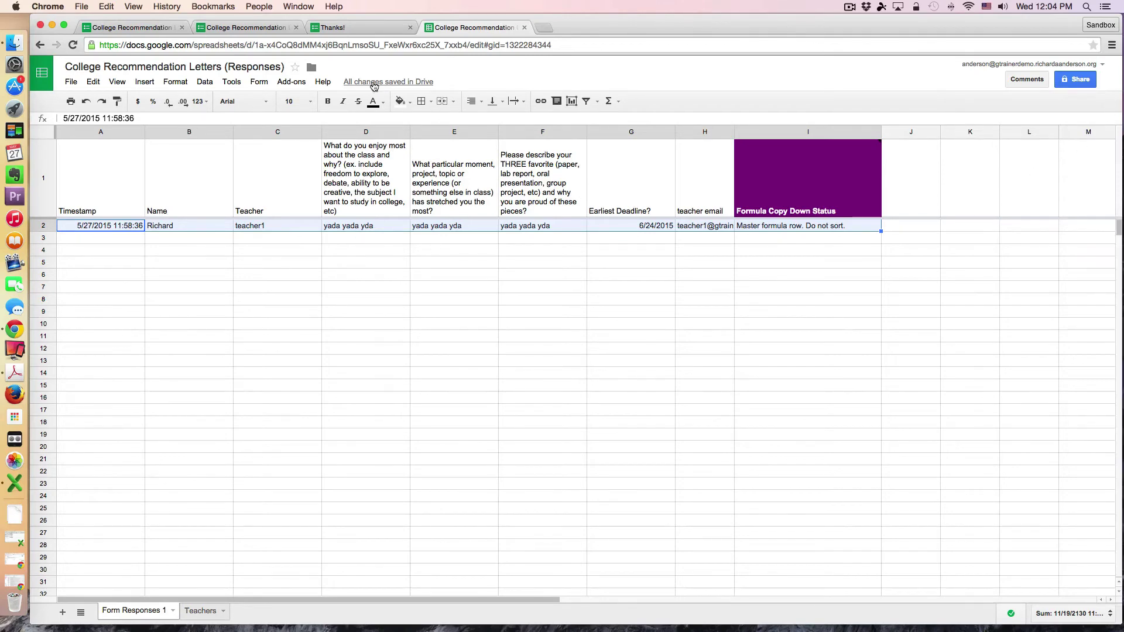
Step: Reload the live form so the Teacher choices refresh
click(251, 28)
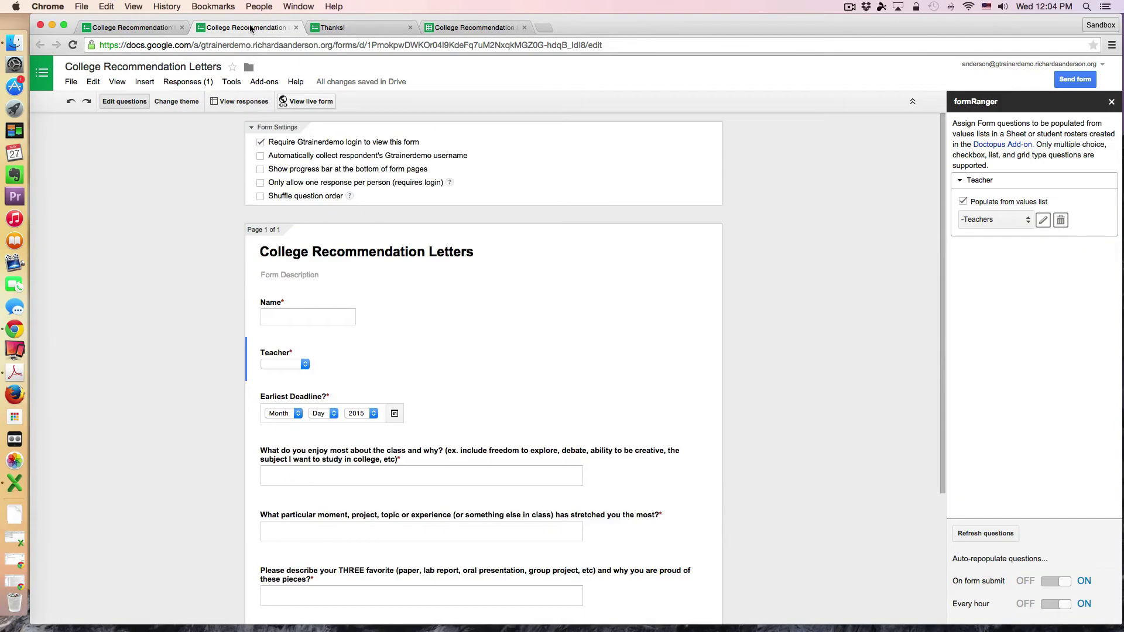
click(151, 28)
click(451, 164)
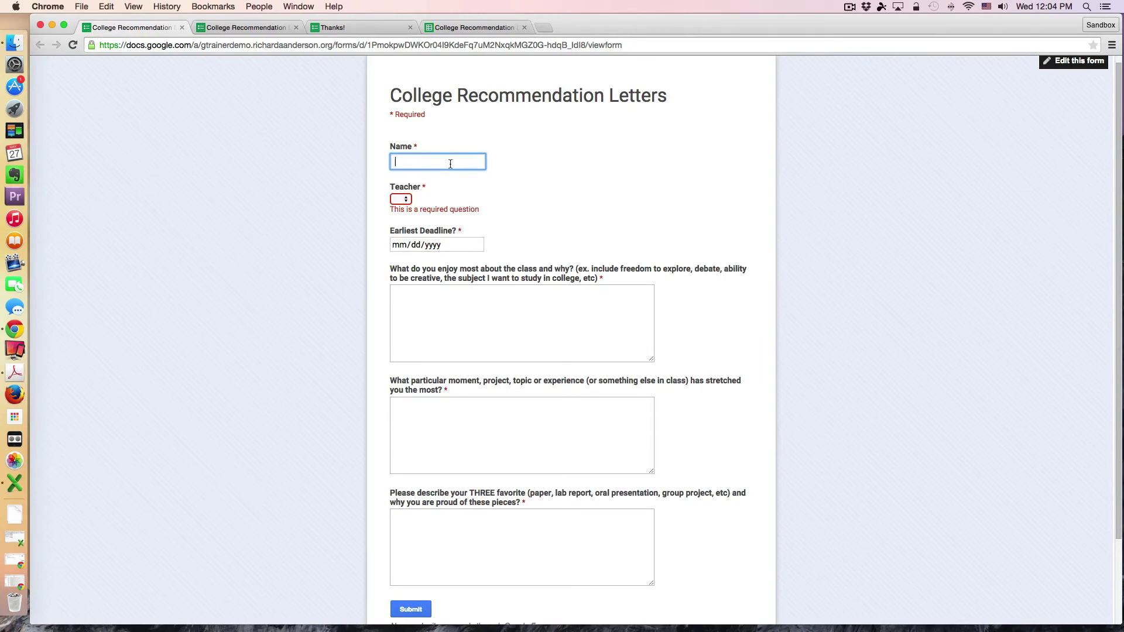
text(Jerry)
click(402, 199)
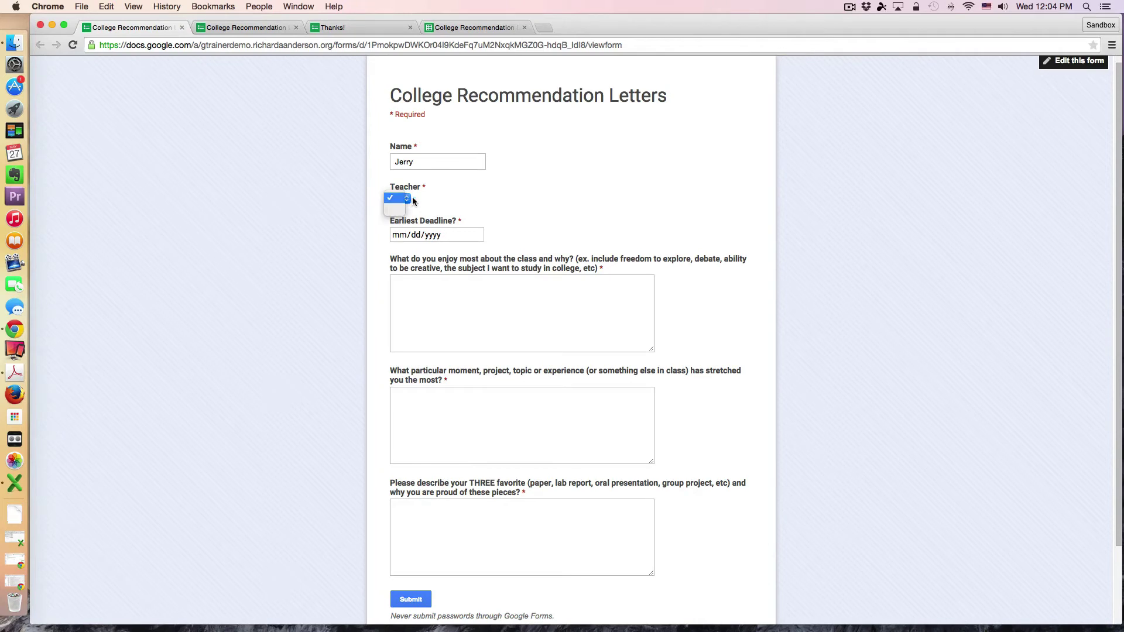
click(72, 44)
click(72, 45)
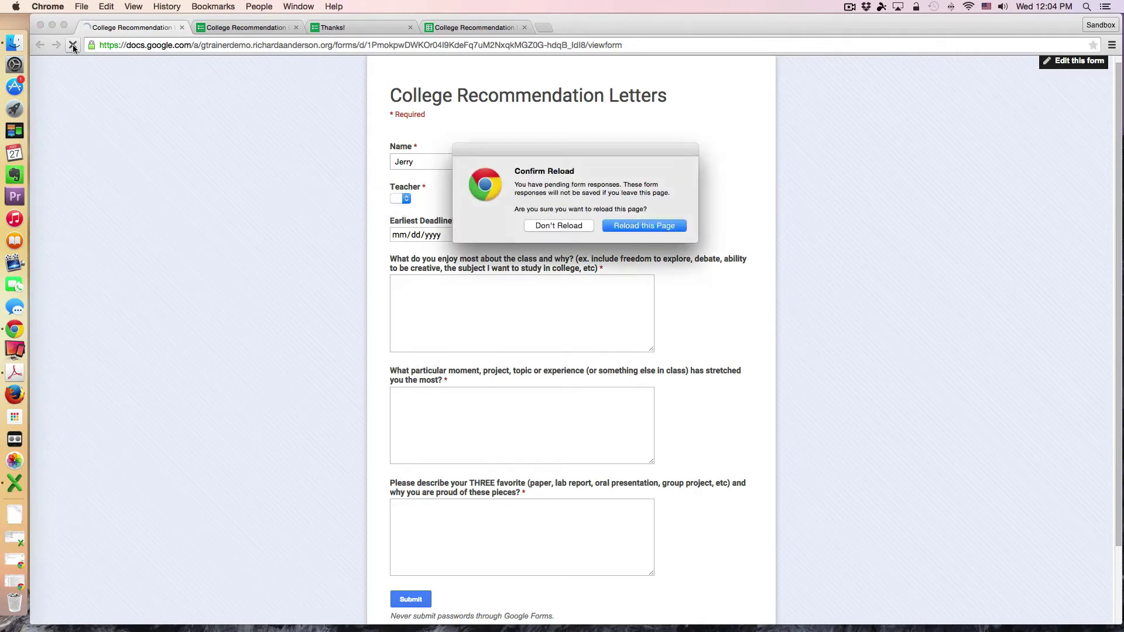
click(641, 225)
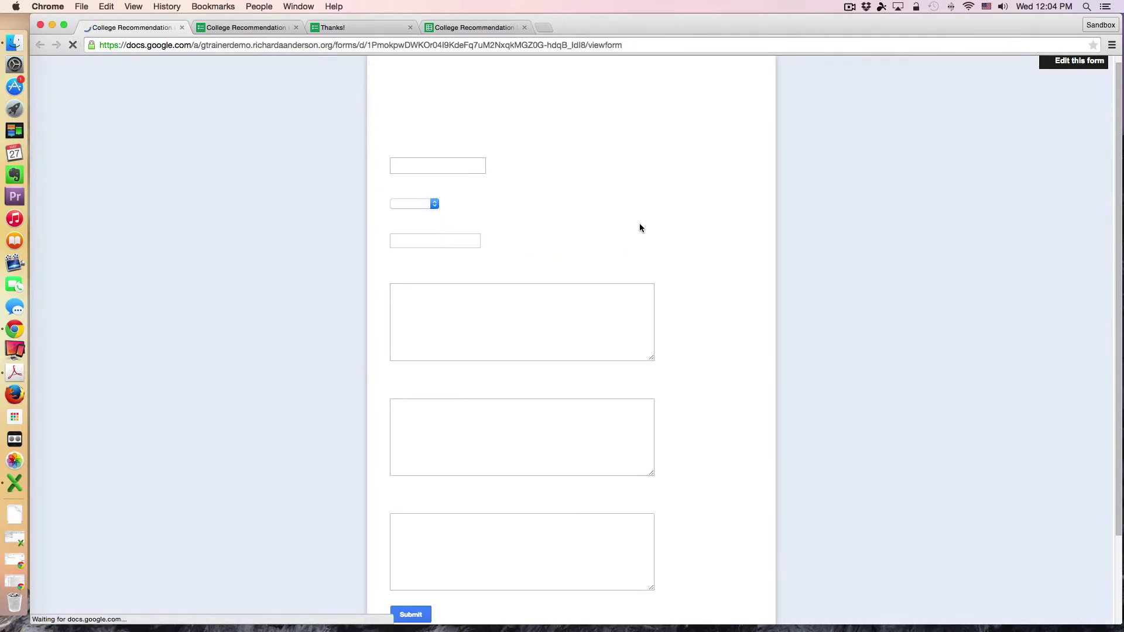
Step: Enter a student name, choose teacher2, and set the earliest deadline to 05/22/2015
click(447, 162)
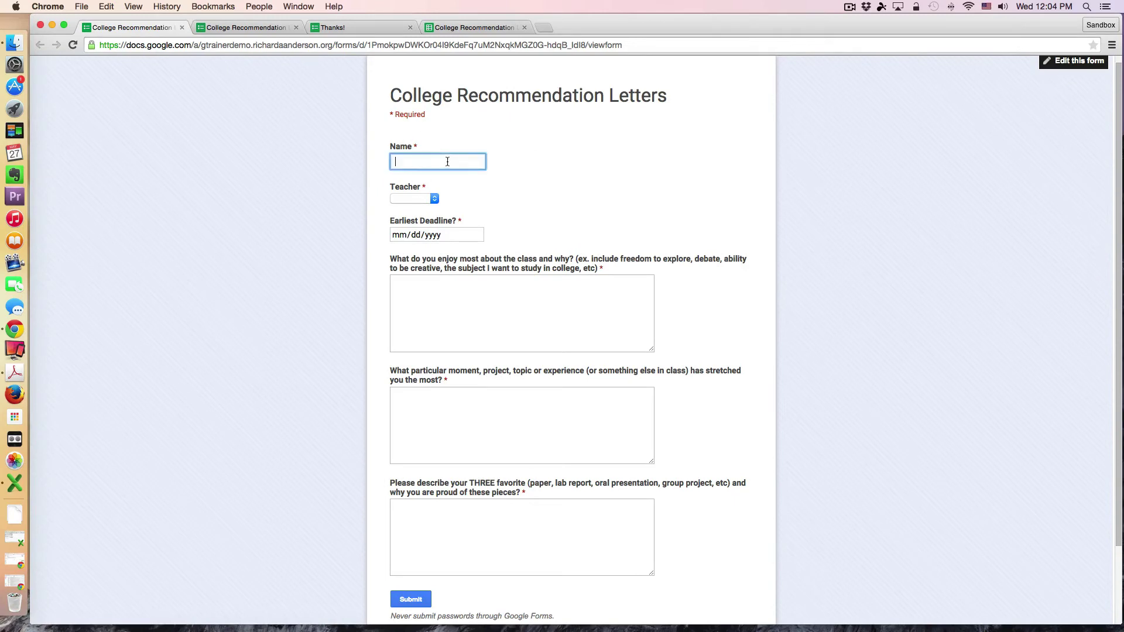
text(Jerry)
click(438, 197)
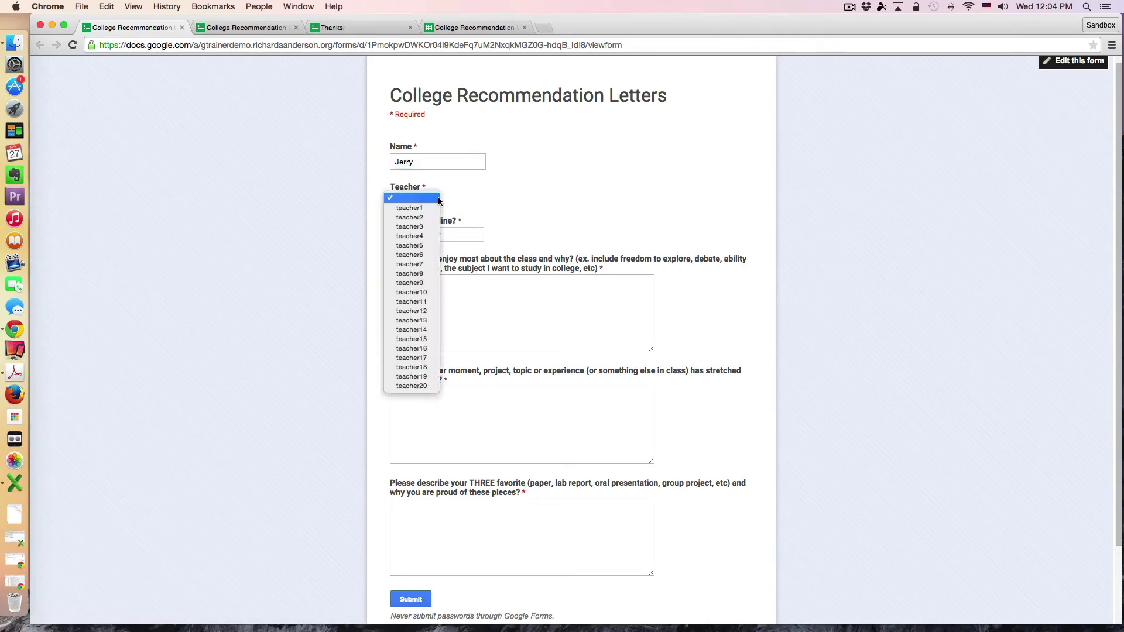
click(415, 218)
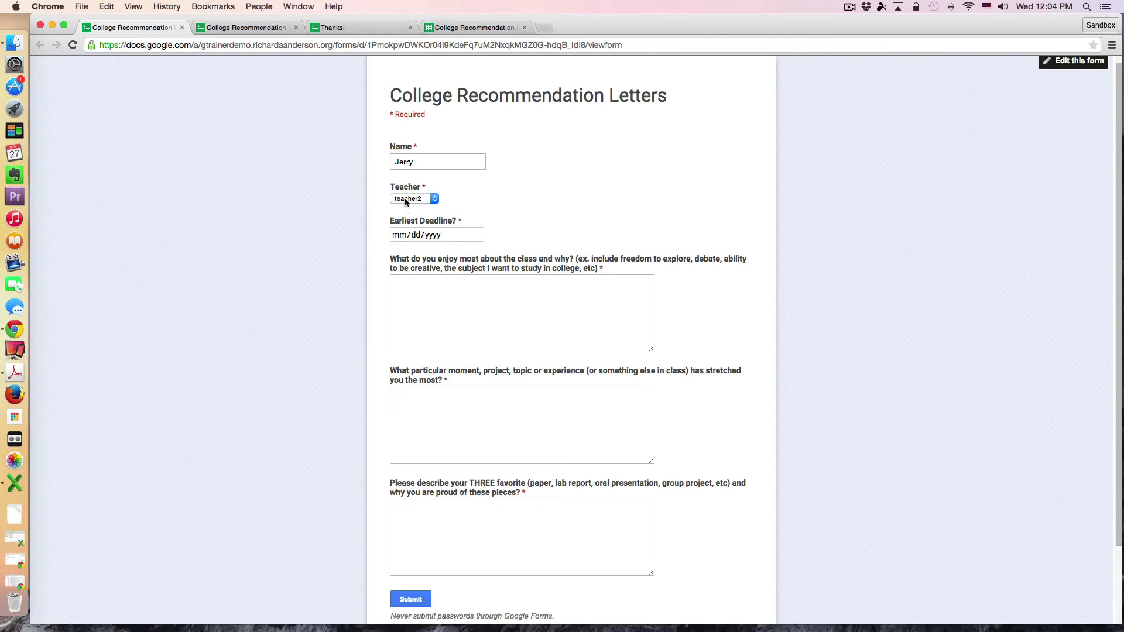
click(477, 235)
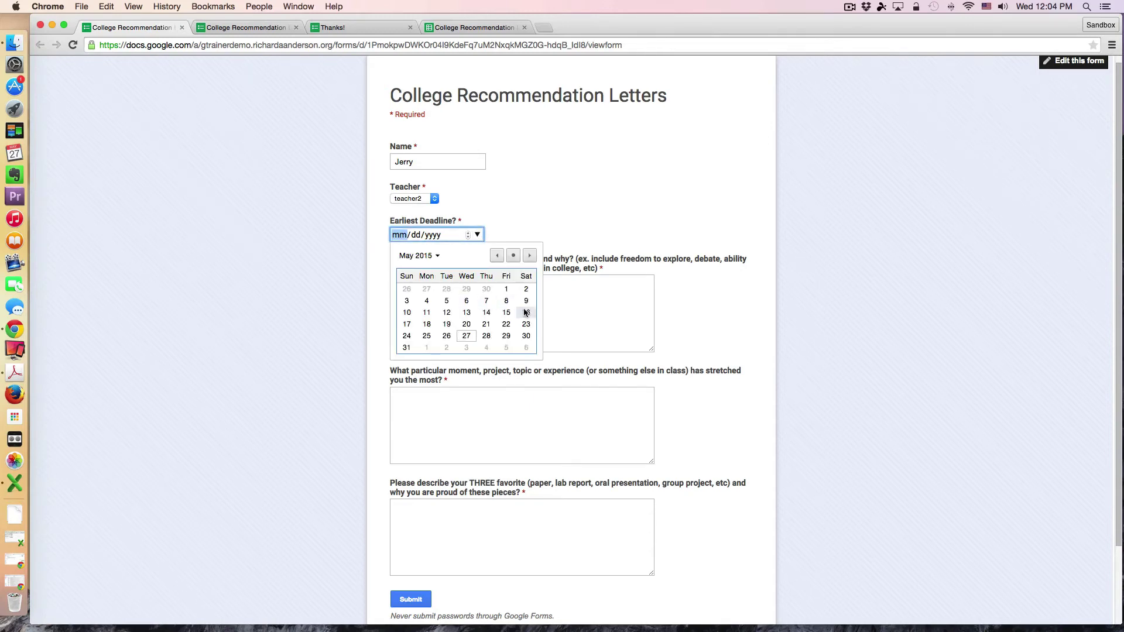
click(507, 323)
Step: Fill the three answer boxes with placeholder text and submit the response
click(481, 320)
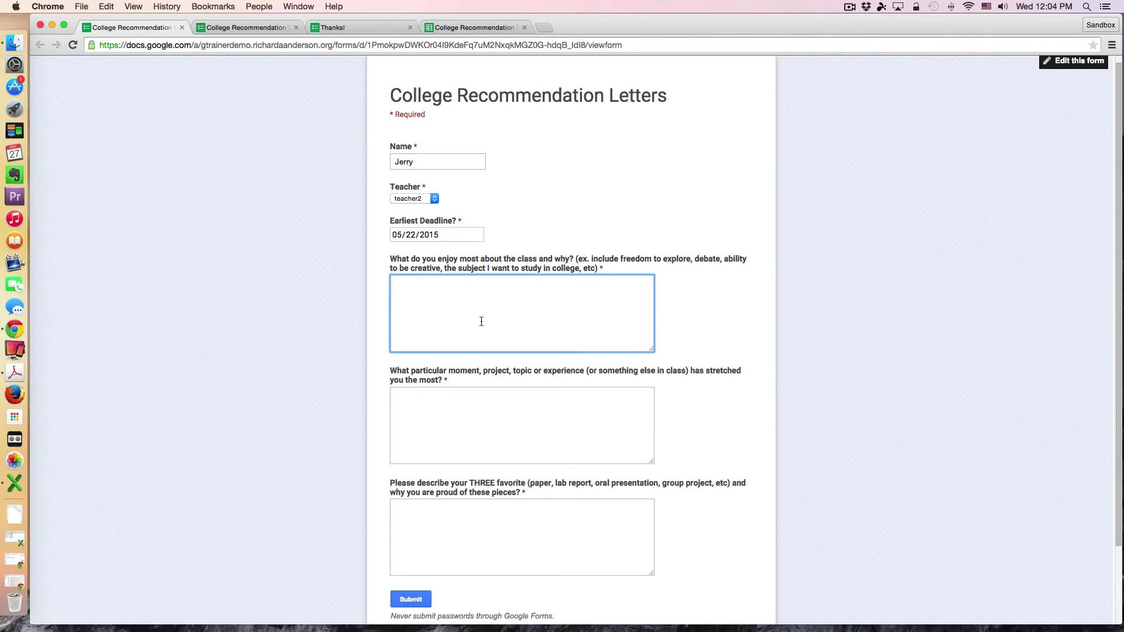
text(dfddfff)
click(495, 434)
text(dfdfdfdf)
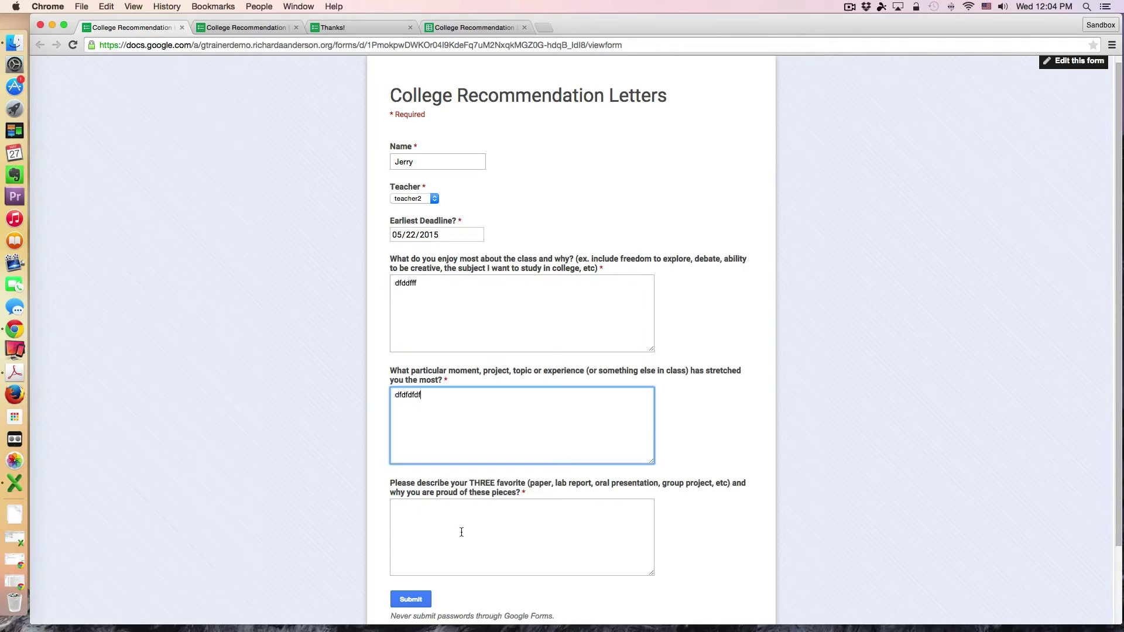
click(460, 534)
text(dddffdfdfd)
click(411, 599)
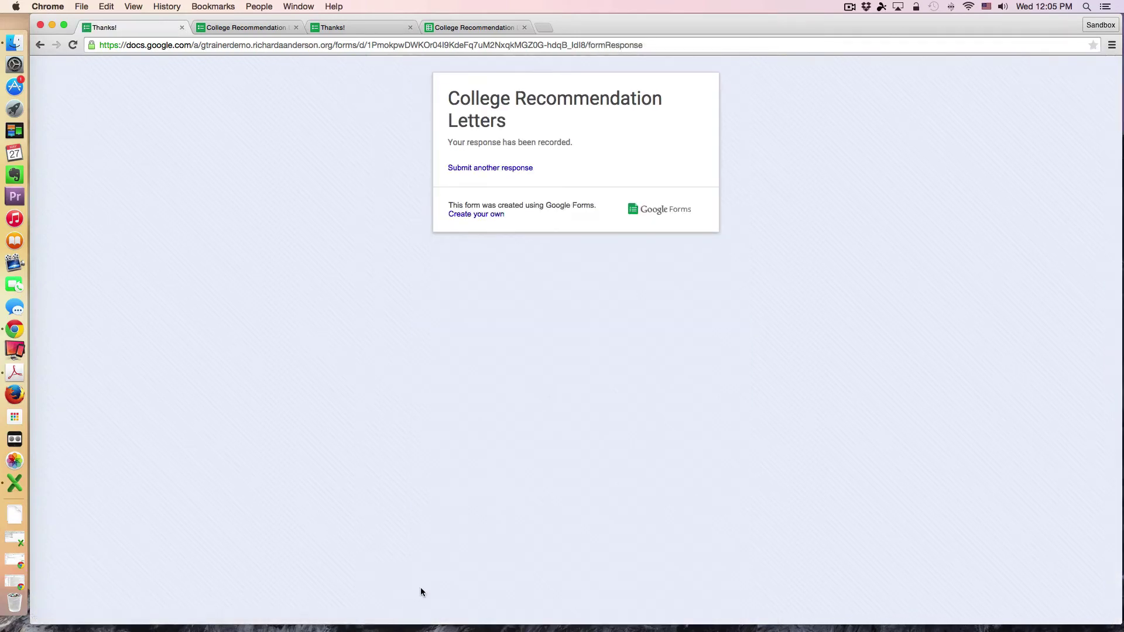
Step: Inspect H3's copied-down teacher email lookup against the teacher value in C3
click(475, 28)
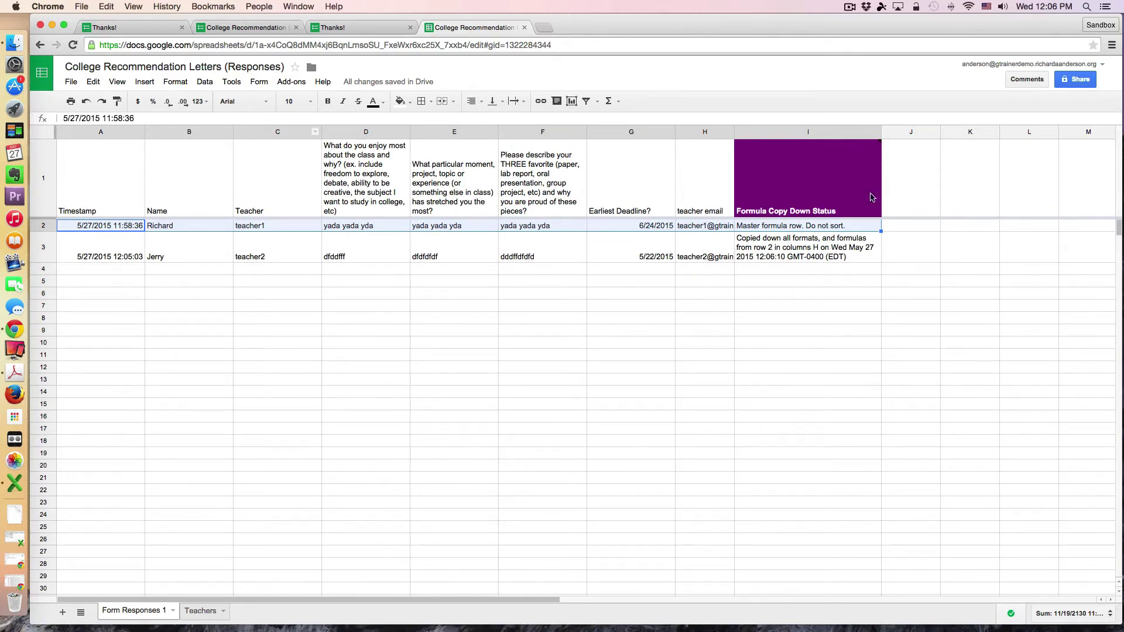
click(703, 251)
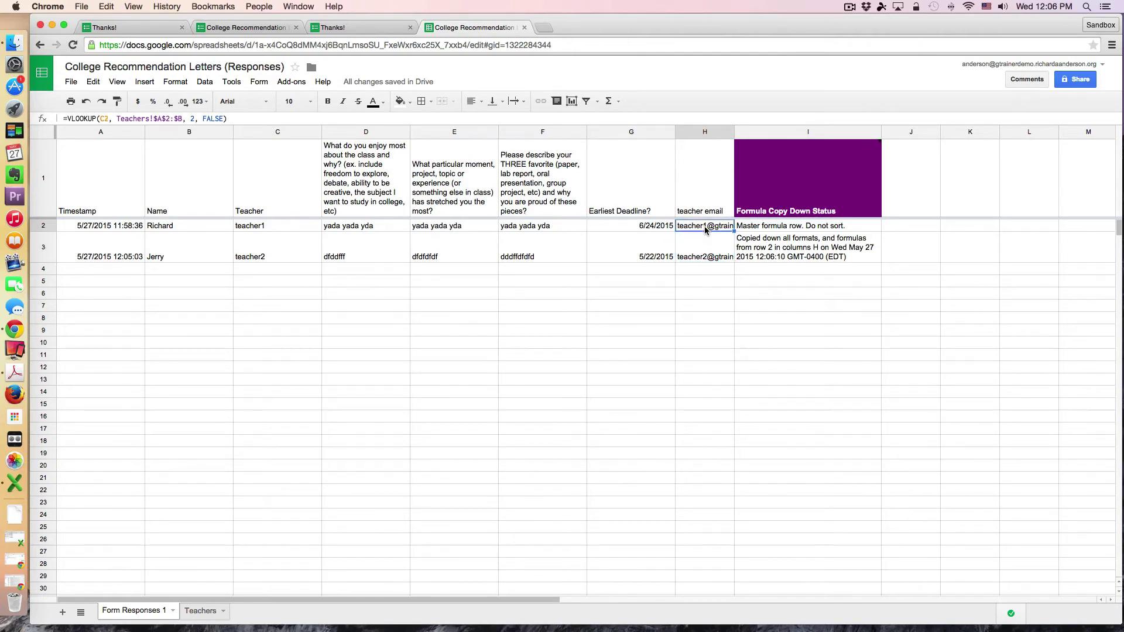
click(248, 256)
click(698, 249)
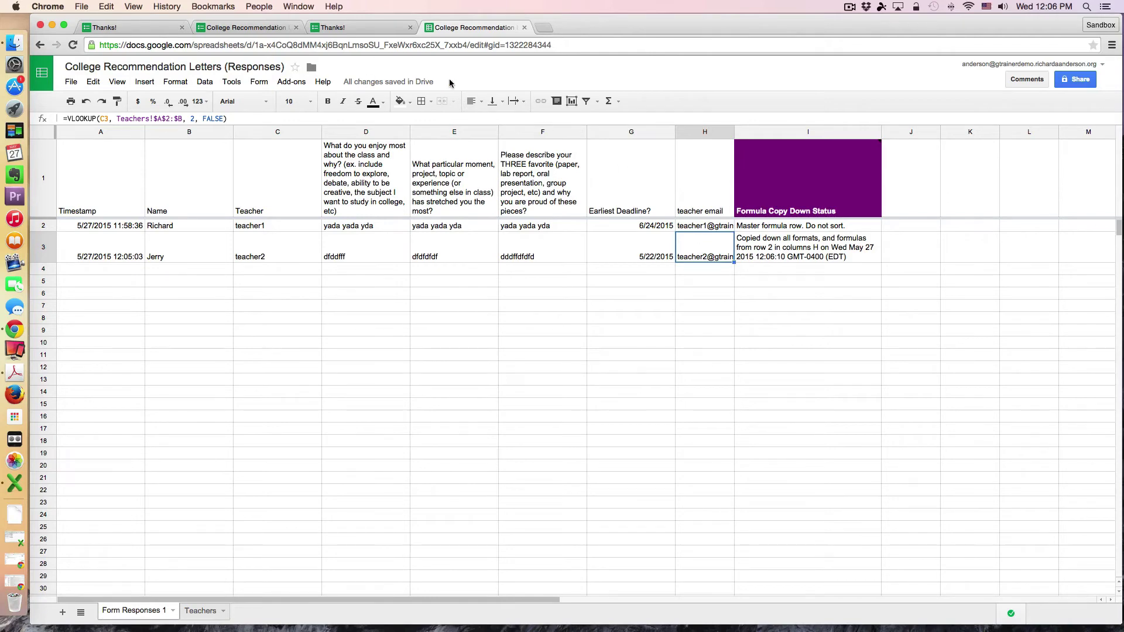
Step: Start a new response with a student name, teacher4, and a 05/29/2015 deadline
click(110, 28)
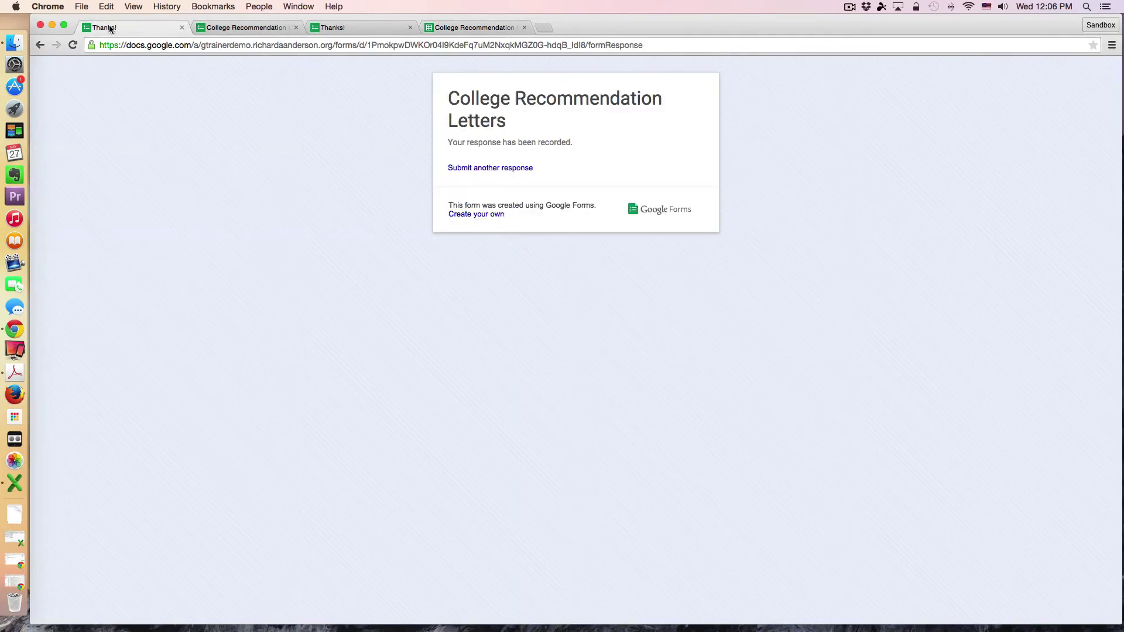
click(253, 27)
click(163, 28)
click(486, 167)
click(464, 166)
text(Maria)
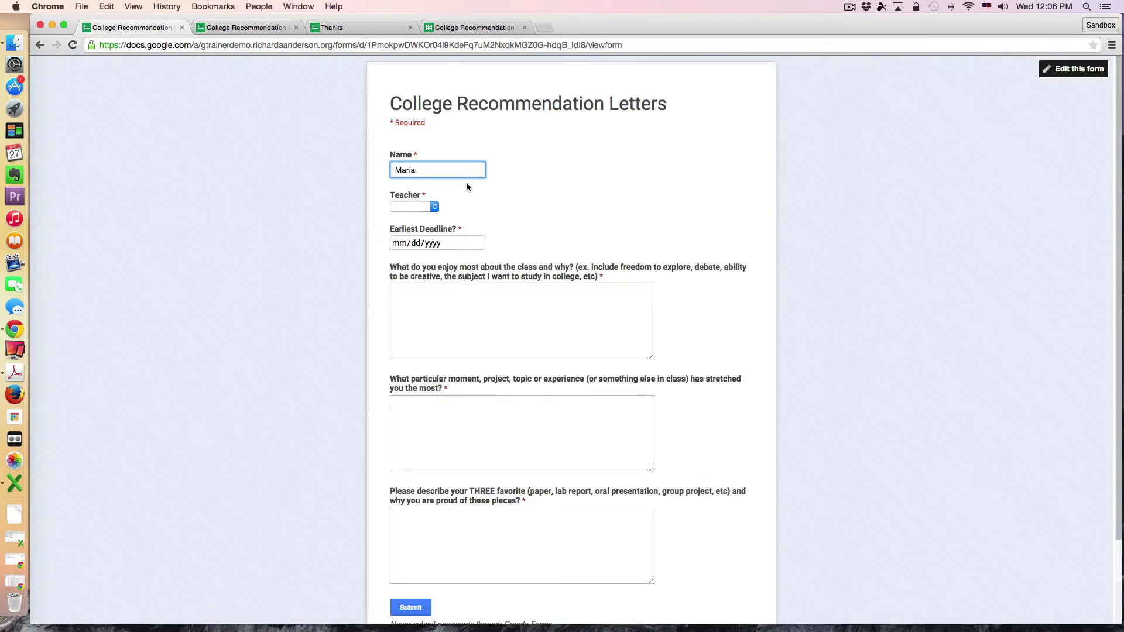
click(436, 207)
click(424, 242)
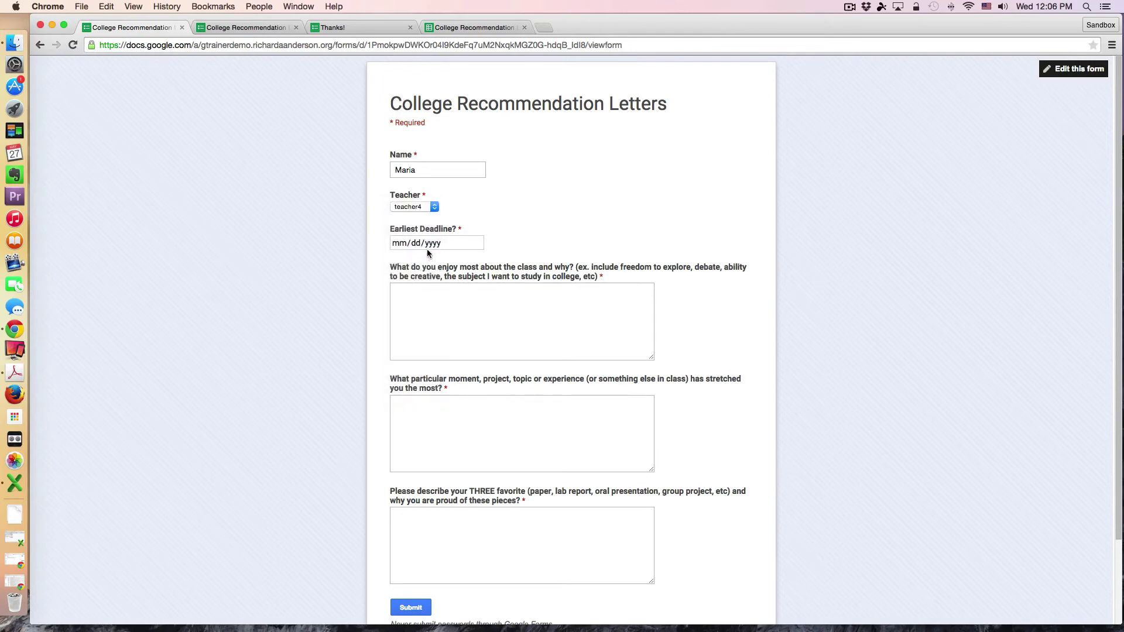
click(463, 246)
click(477, 242)
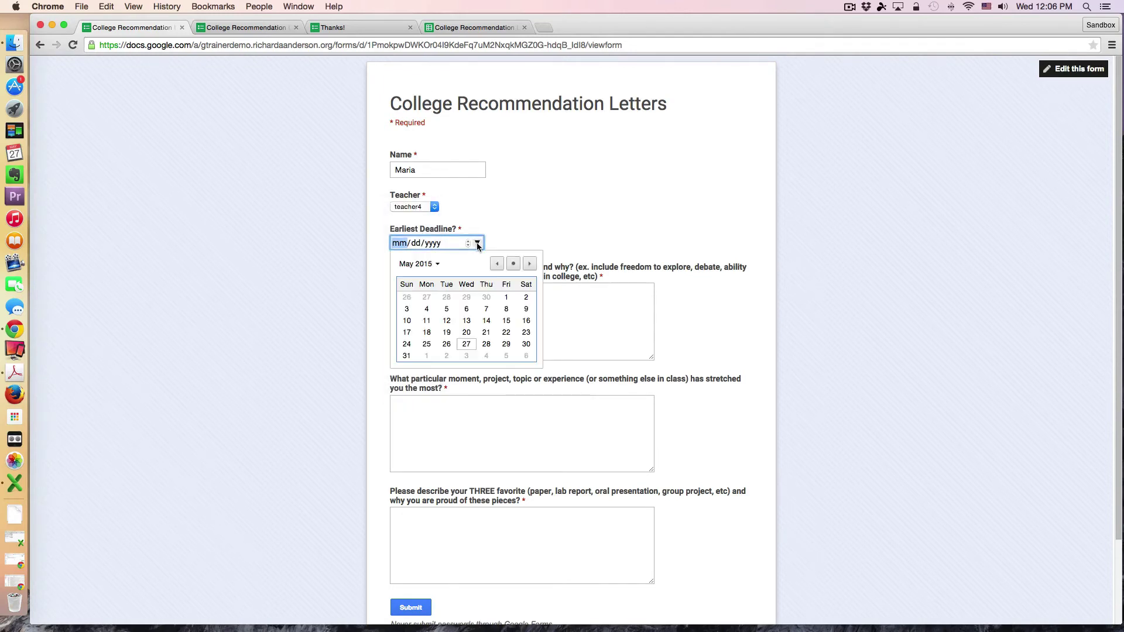
click(508, 340)
Step: Fill the three answer boxes with placeholder text and submit the response
click(473, 323)
text(dfdsfd)
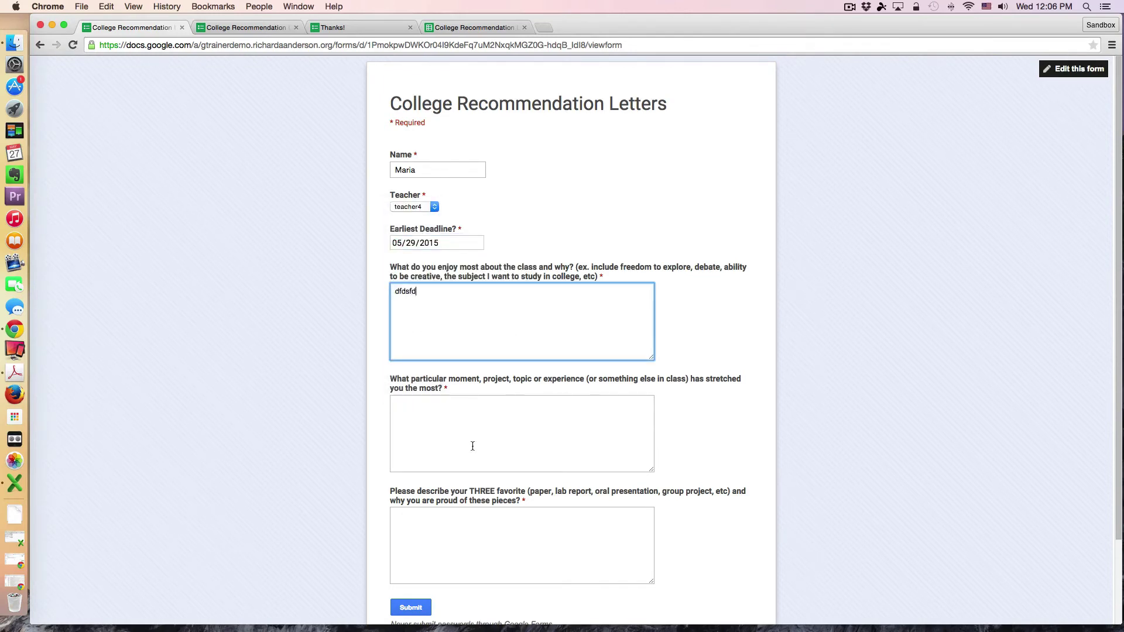
click(474, 452)
text(sddssdf)
click(451, 537)
text(sdfdsfds)
click(411, 607)
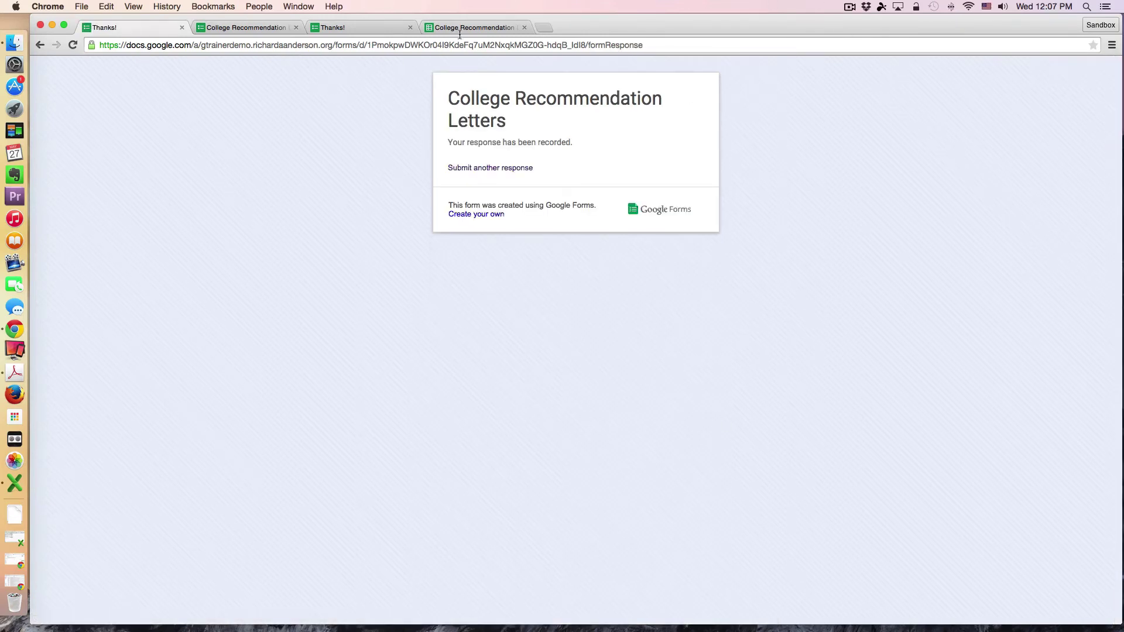
Step: Check the teacher4 row in the responses sheet and open the Add-ons menu
click(461, 29)
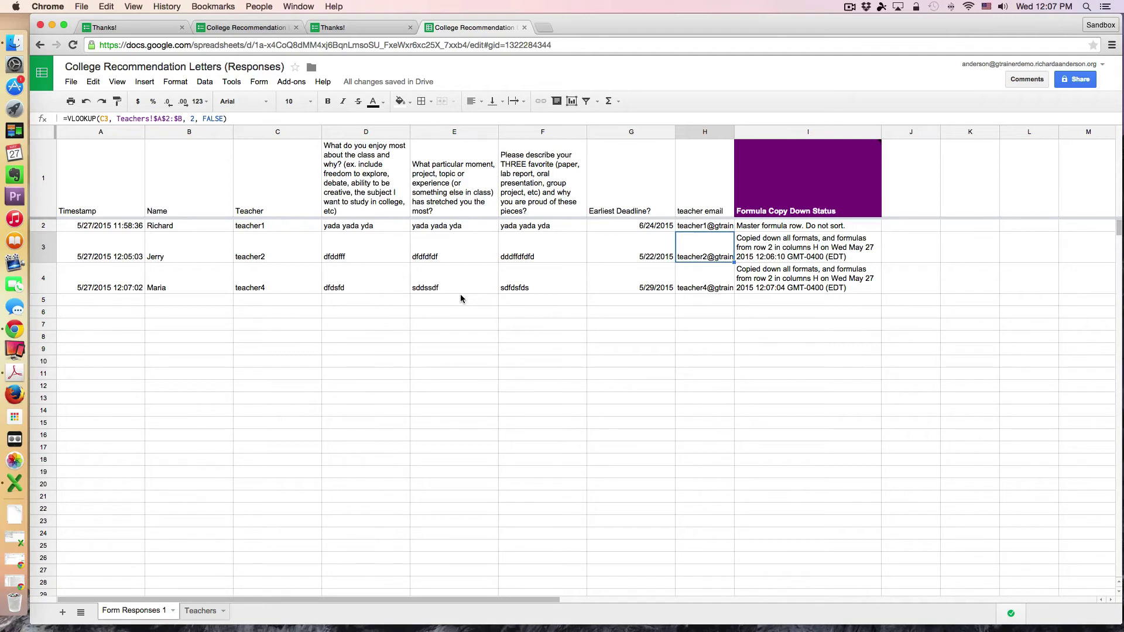
click(295, 82)
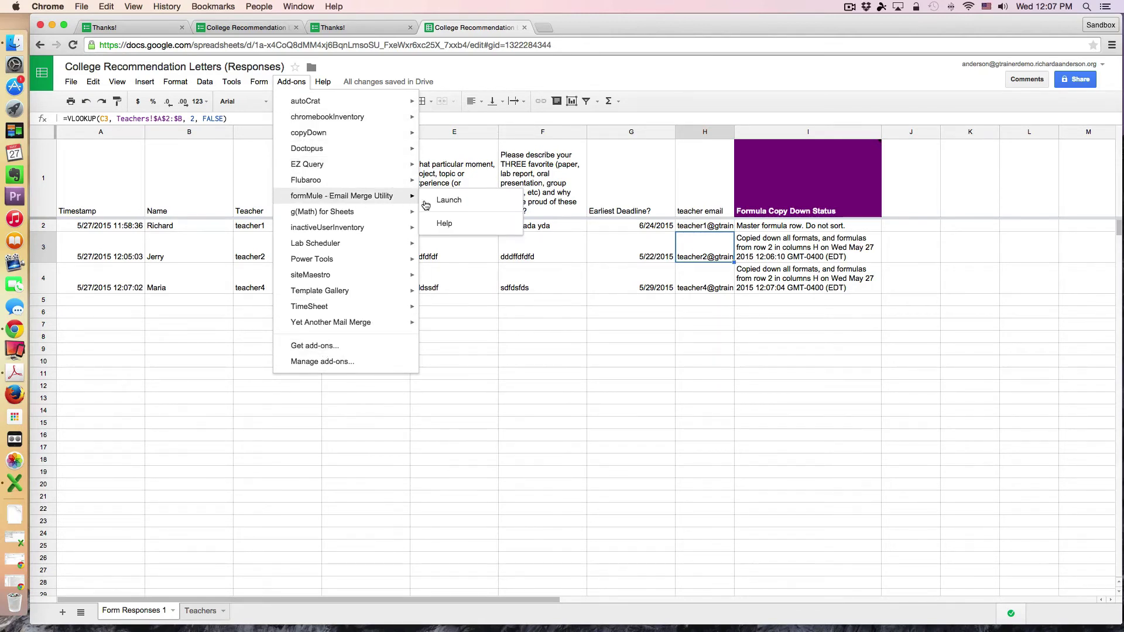
Step: Launch formMule with Form Responses 1 as source and the form-submit trigger on
click(435, 204)
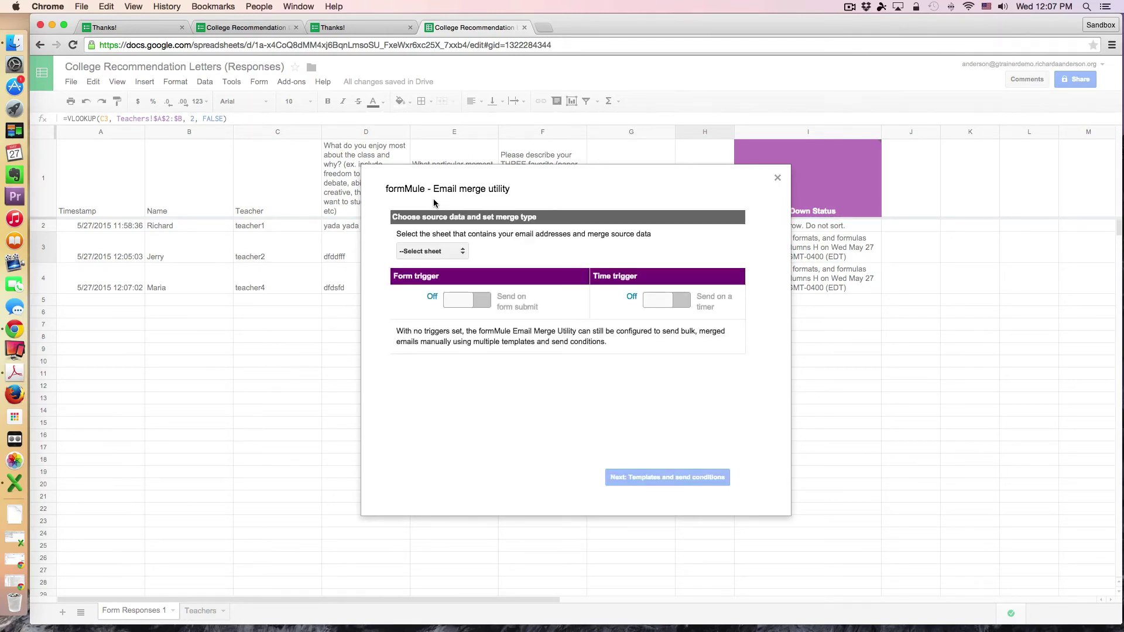
click(464, 254)
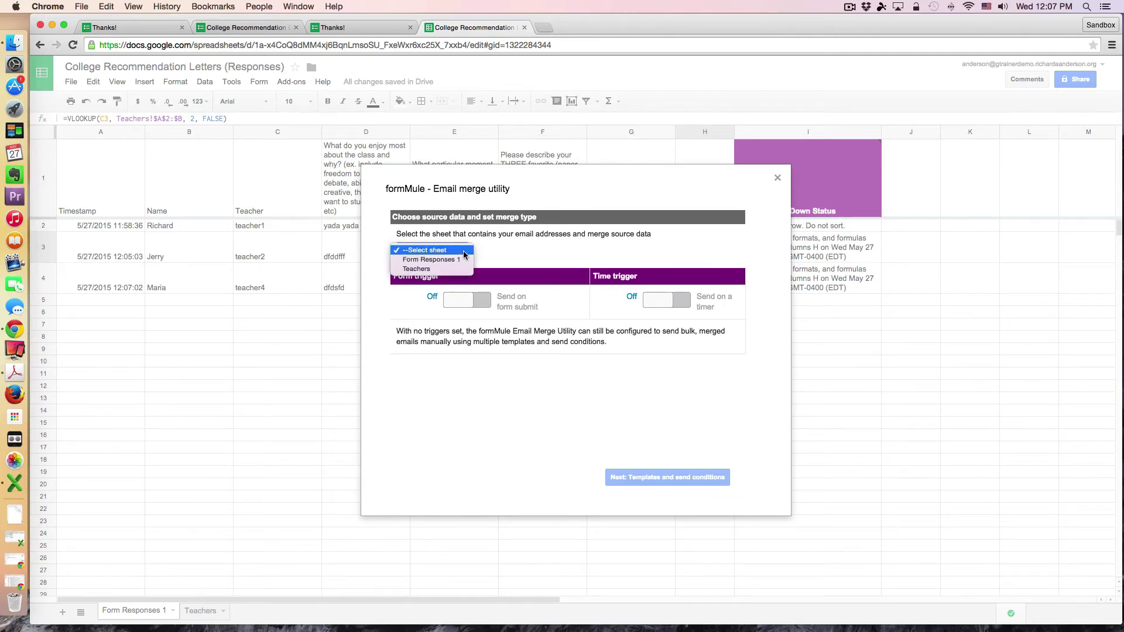
click(412, 261)
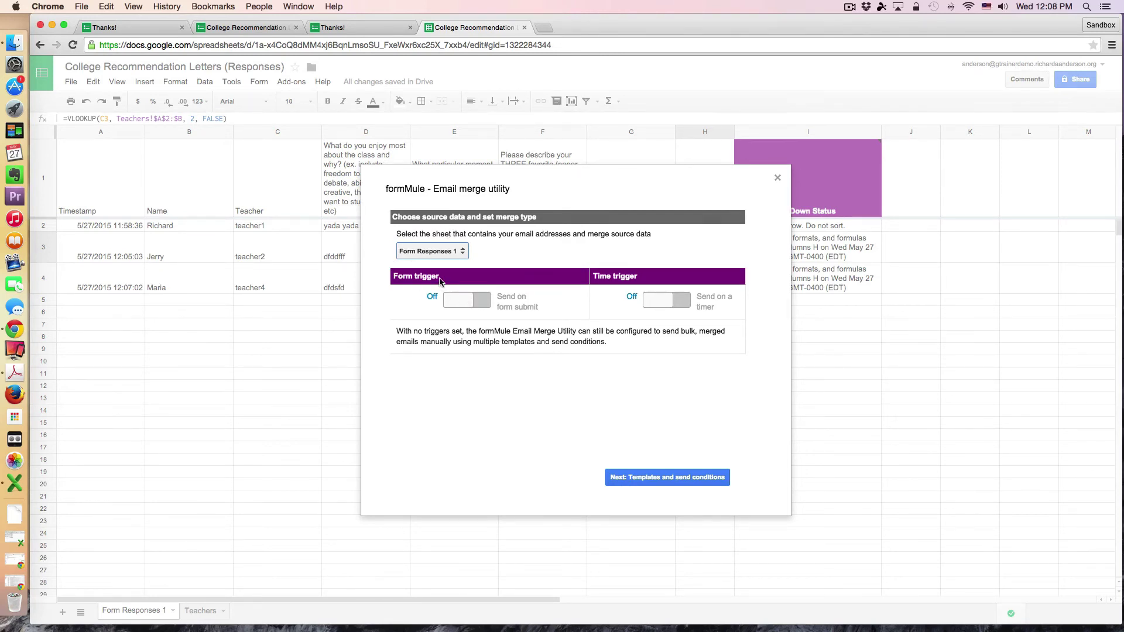
click(483, 302)
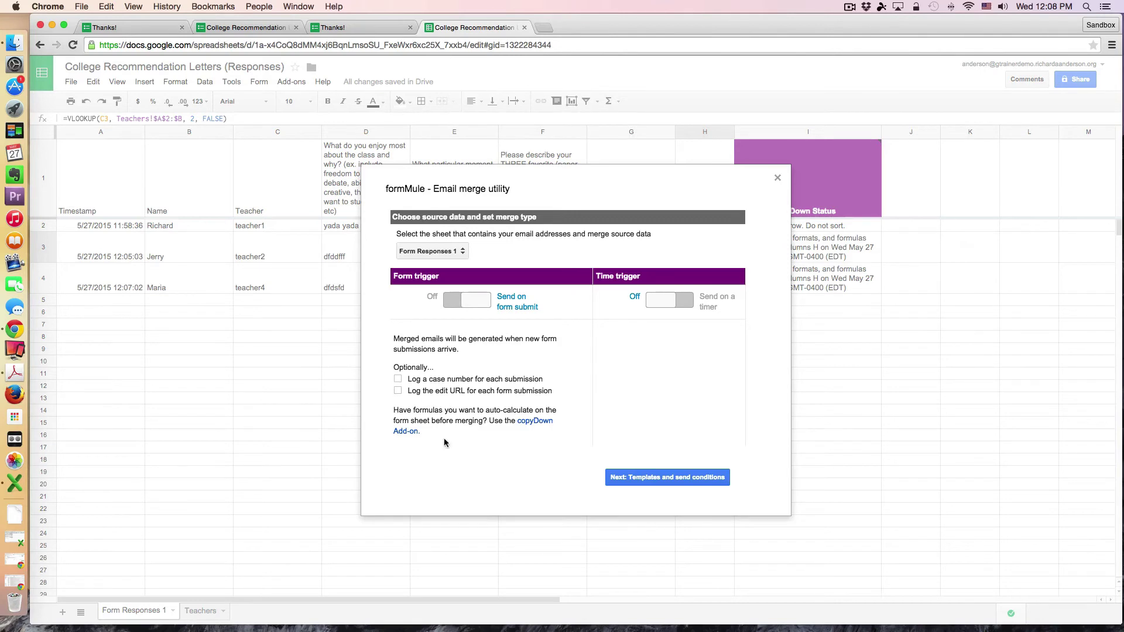
click(641, 477)
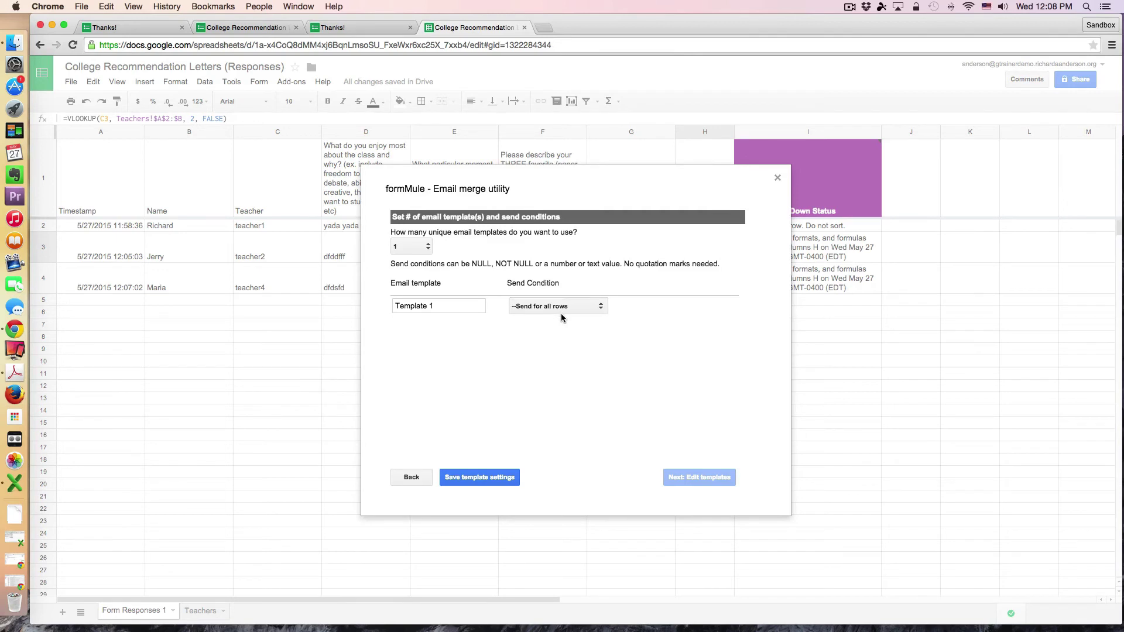
Step: Save formMule's template settings and move on to editing Template 1
click(490, 481)
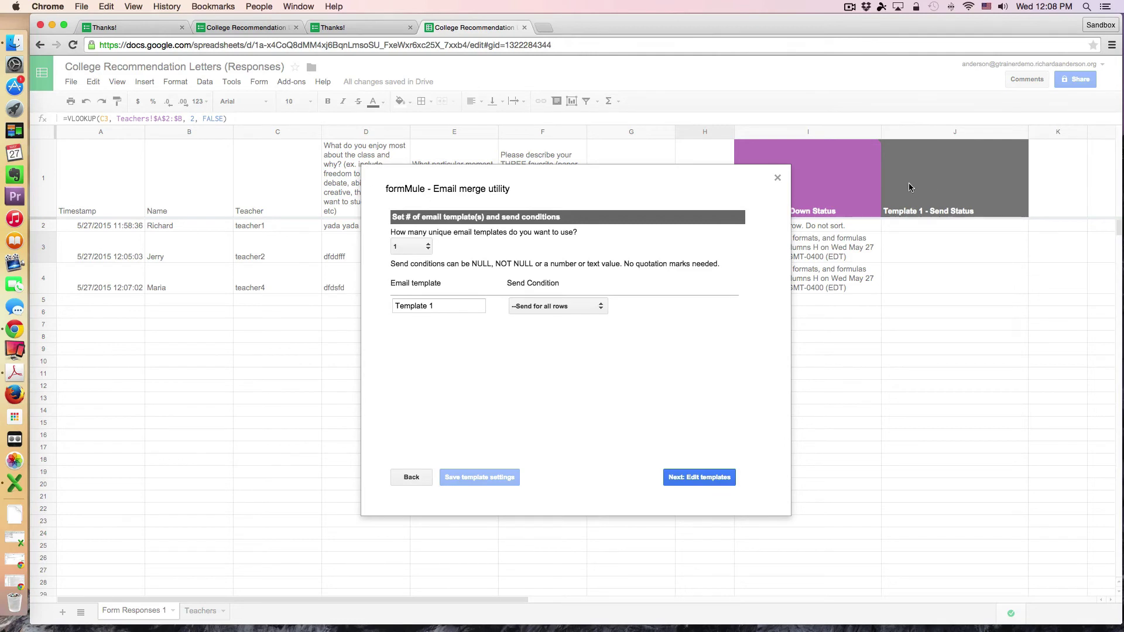
click(689, 477)
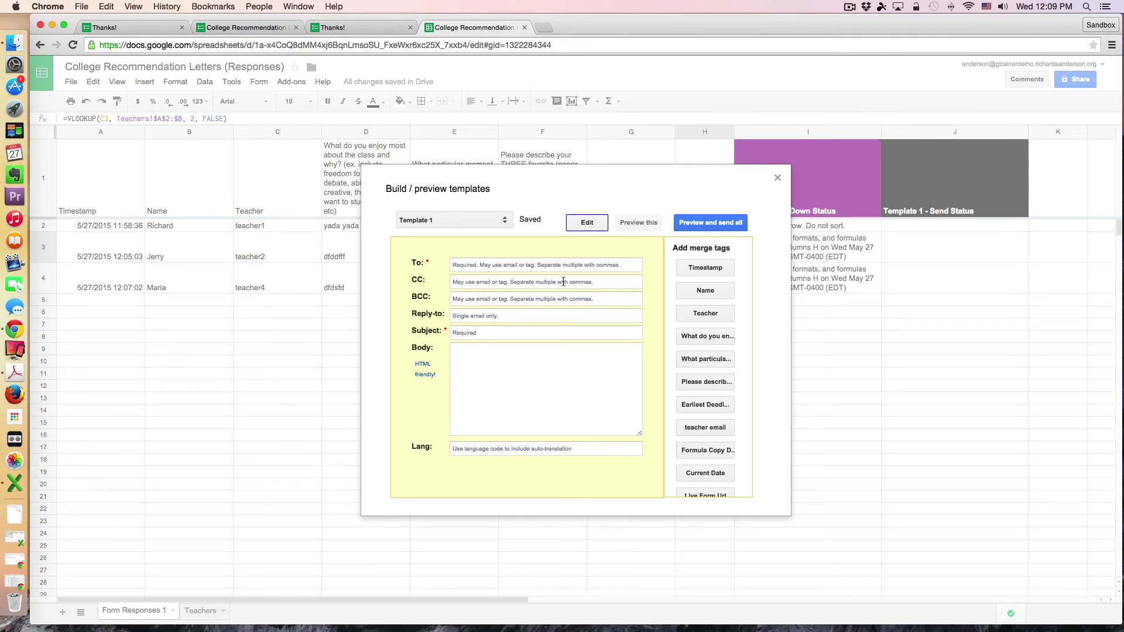
Step: Send Template 1 to <<teacher email>> with subject 'Letter of Recommendation request for <<Name>>'
click(472, 266)
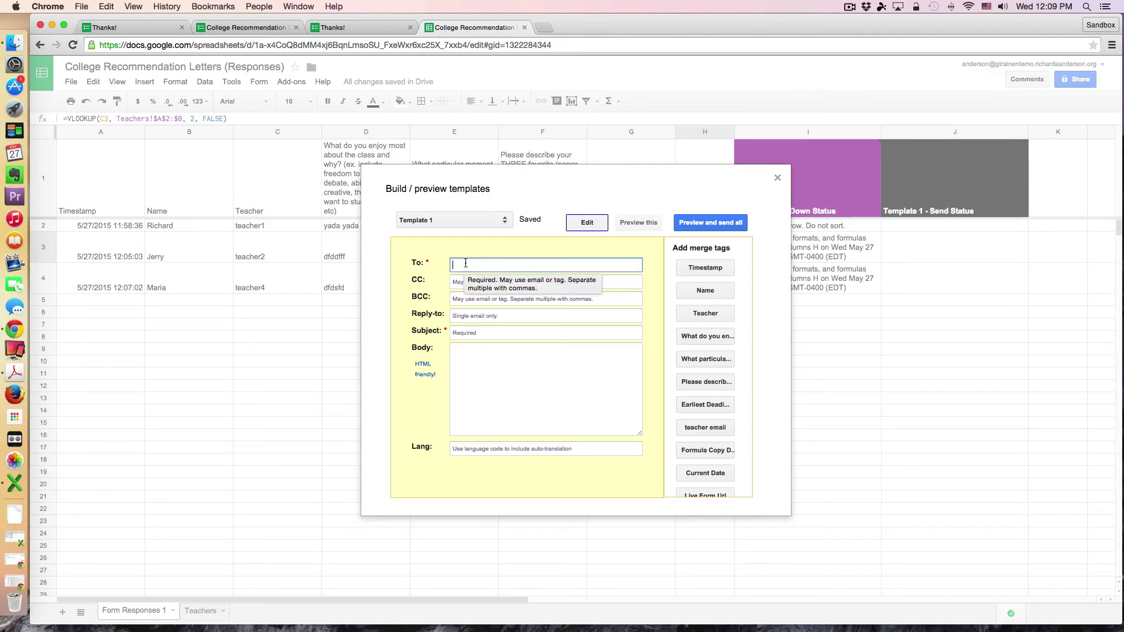
click(708, 427)
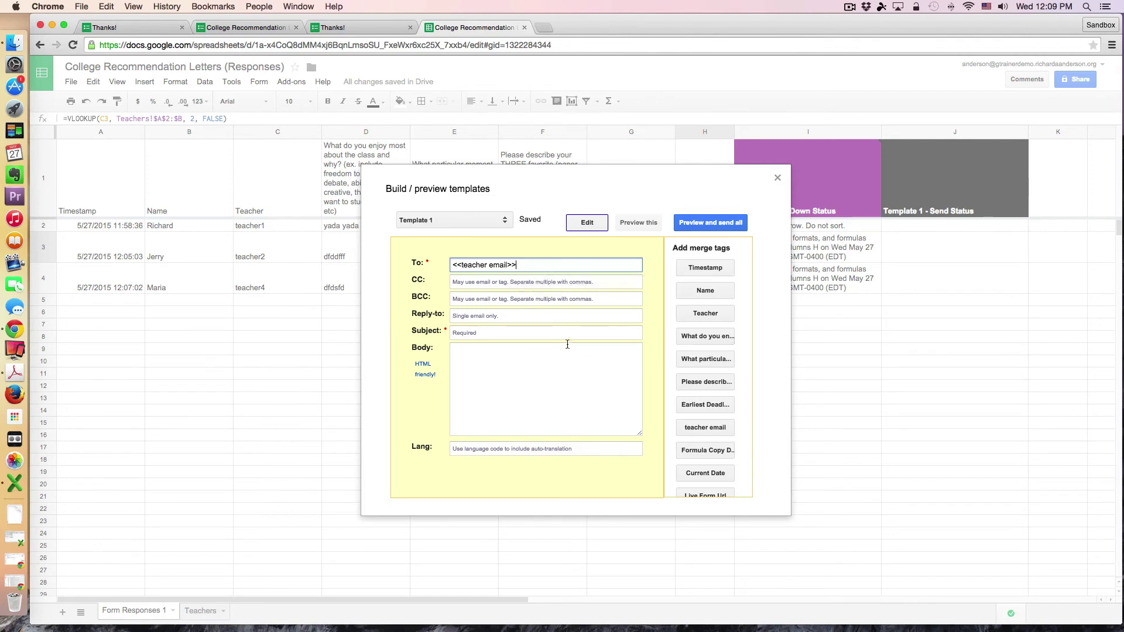
click(496, 331)
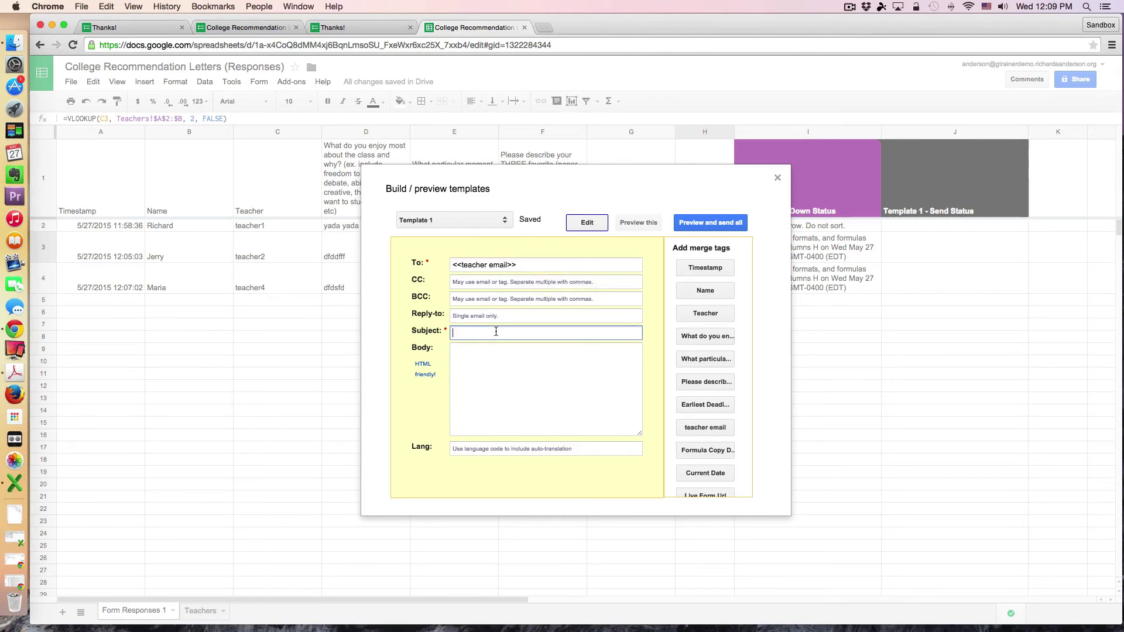
text(Letter of Recommendation request for)
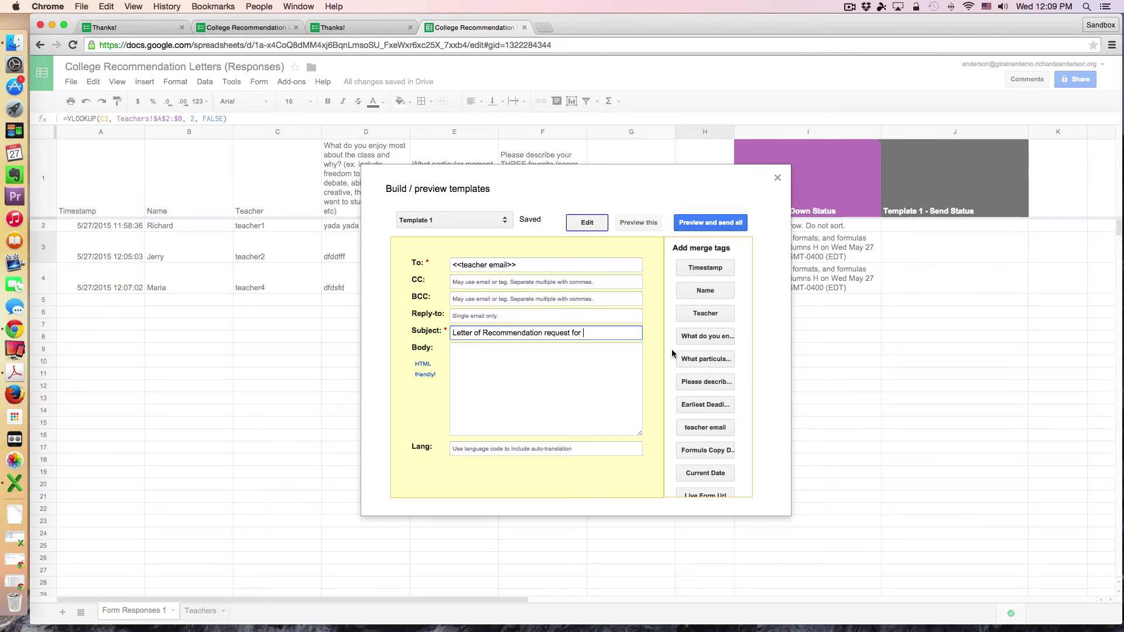
click(709, 289)
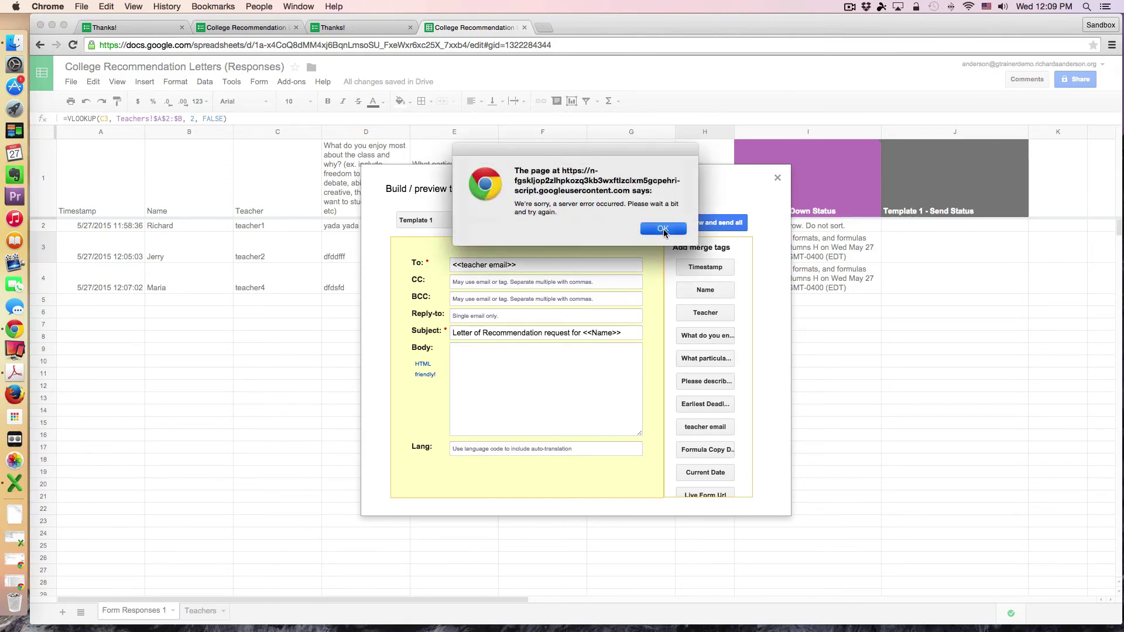
click(664, 229)
Step: Begin the email body with the greeting 'Dear <<Teacher>>,' followed by a new paragraph
click(578, 358)
text(Dea)
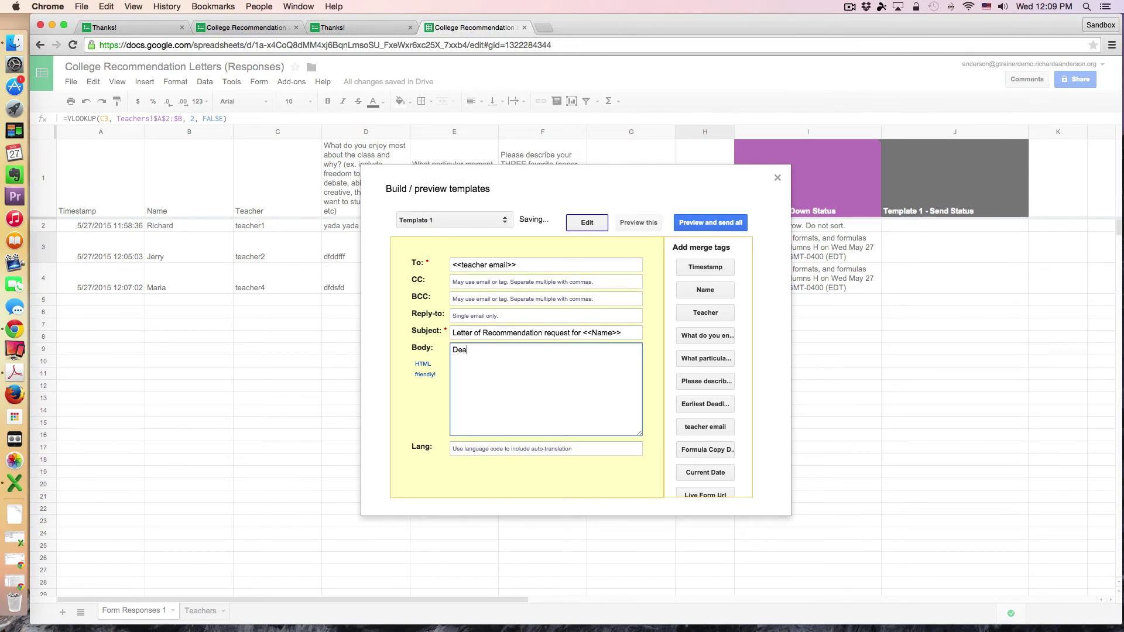
text(r)
click(709, 314)
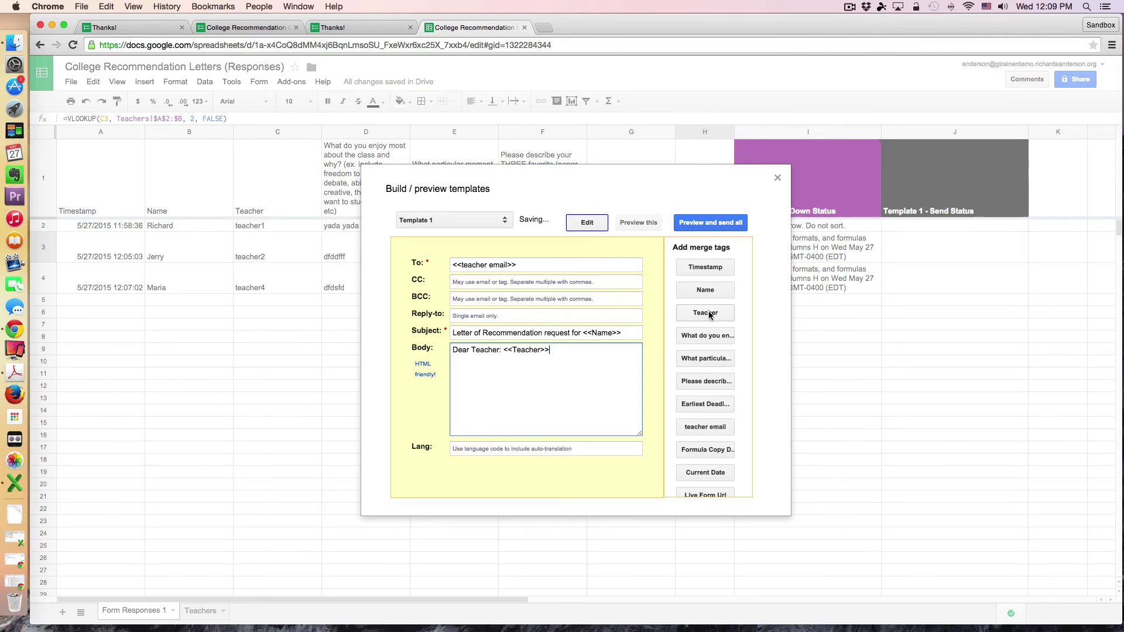
click(500, 355)
key(BackSpace)
key(BackSpace)
key(BackSpace)
key(BackSpace)
key(BackSpace)
key(BackSpace)
key(BackSpace)
key(BackSpace)
key(BackSpace)
click(532, 352)
text(,)
key(Return)
key(Return)
text(P)
key(BackSpace)
Step: Add '<<Name>> has asked you for a letter of recommendation' ending 'help you write this letter.'
click(714, 290)
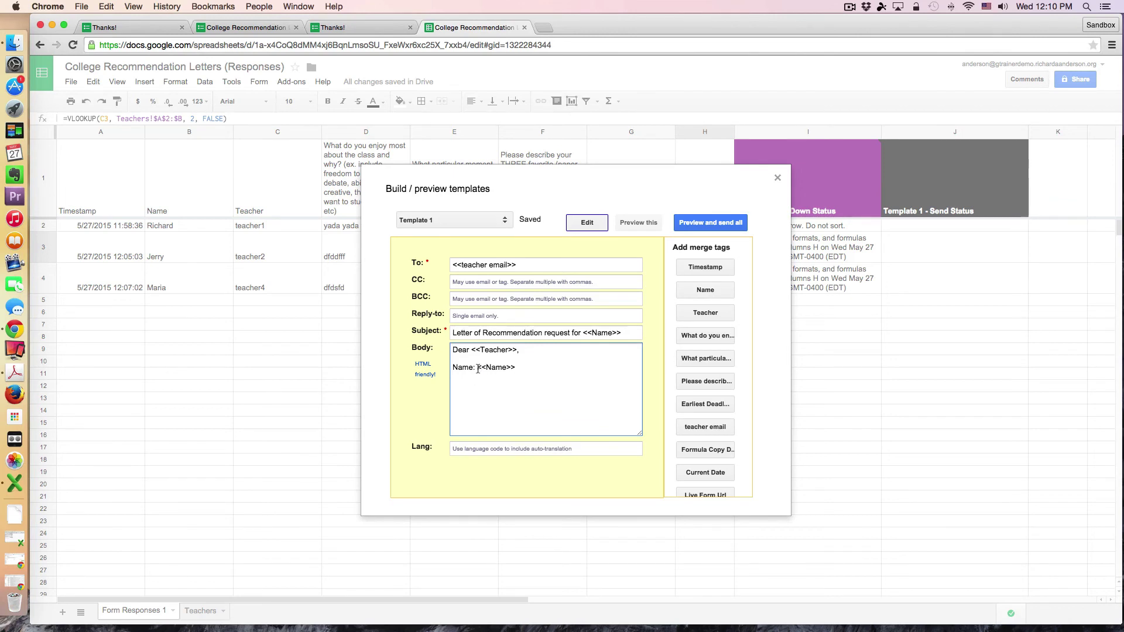
drag(478, 369, 442, 367)
key(BackSpace)
text(has asked you for a letter of re)
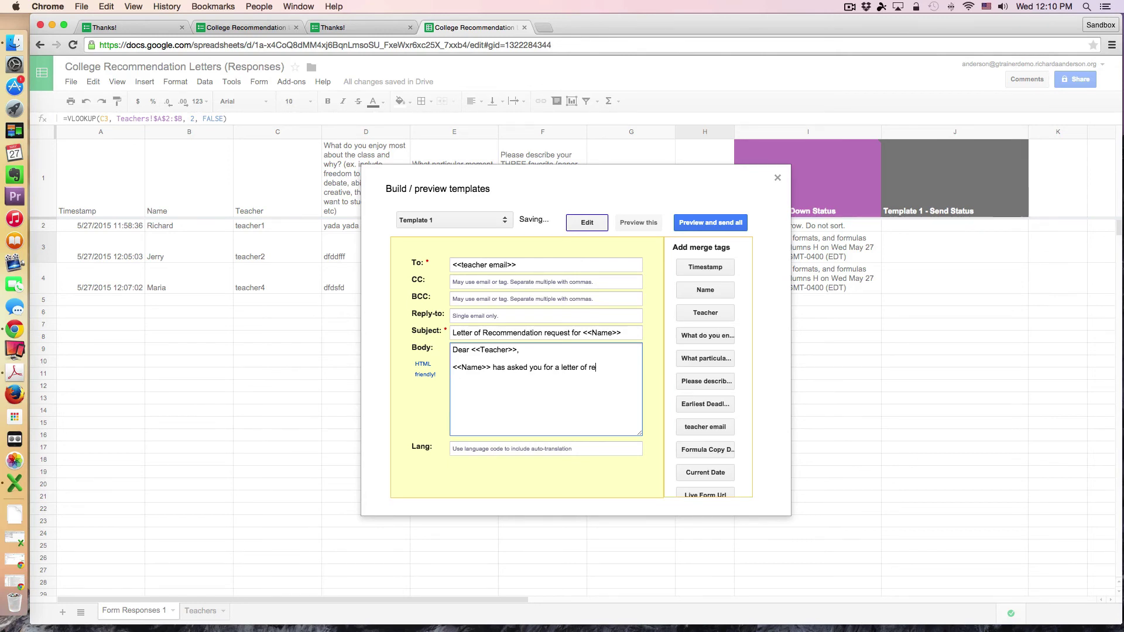
text(commendation.  Here are some thing)
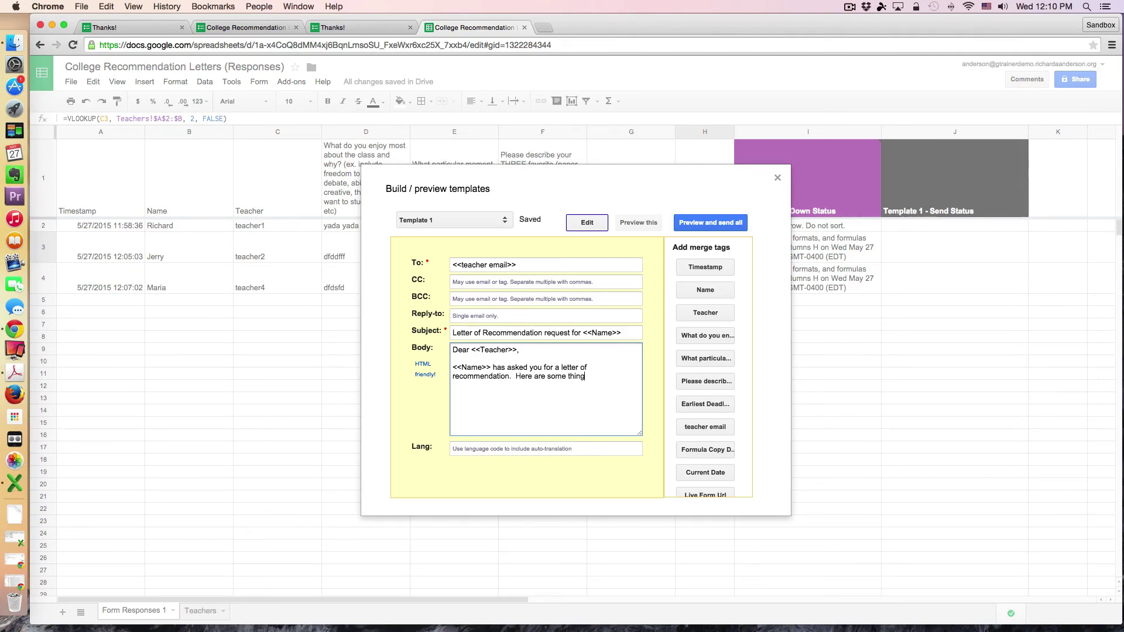
text(s about him/her that could help you rou)
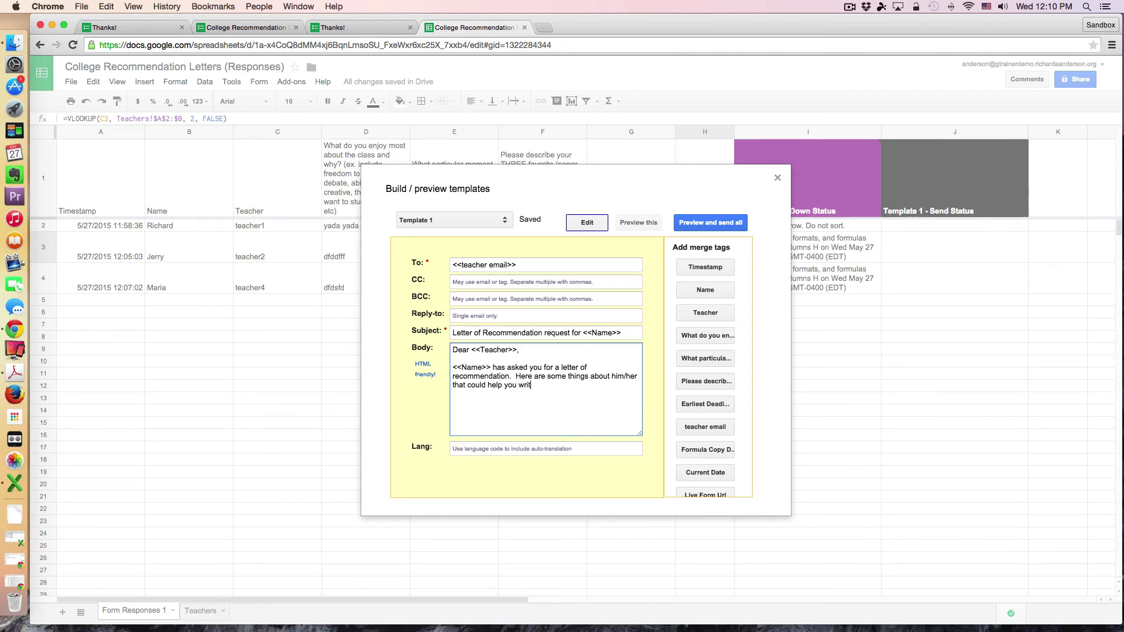
key(BackSpace)
key(BackSpace)
key(BackSpace)
text(write this letter.)
Step: Insert the class enjoyment, particular moment and three favorite pieces questions with their answer tags, separated by blank lines
key(Return)
key(Return)
click(706, 336)
scroll(567, 417, down, 2)
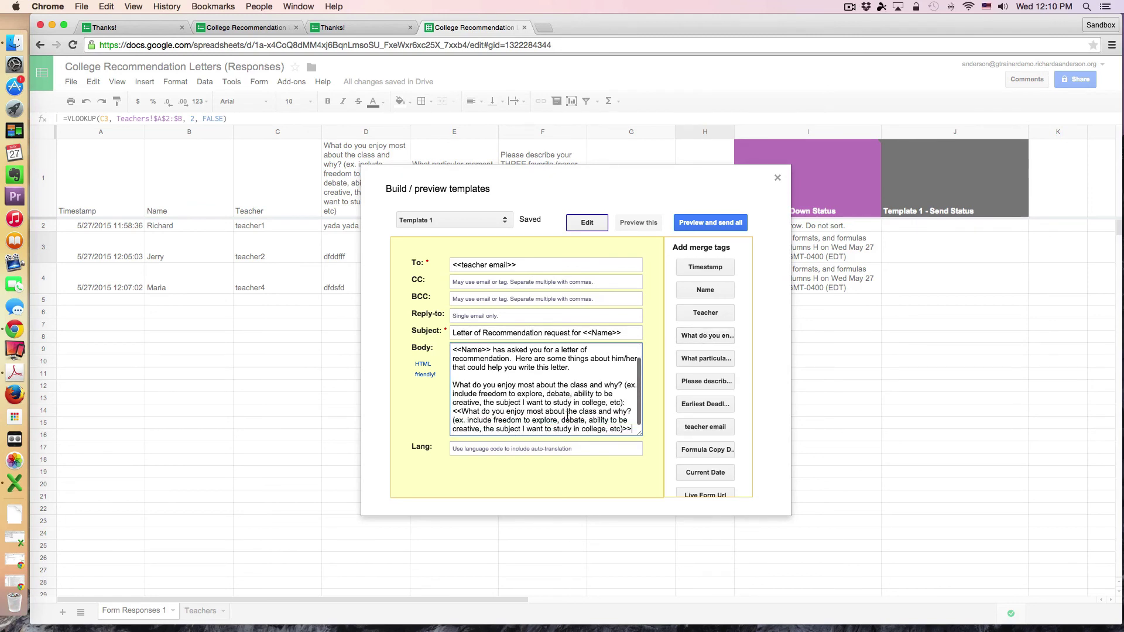
key(Return)
key(Return)
click(705, 357)
scroll(619, 401, down, 1)
scroll(619, 401, down, 3)
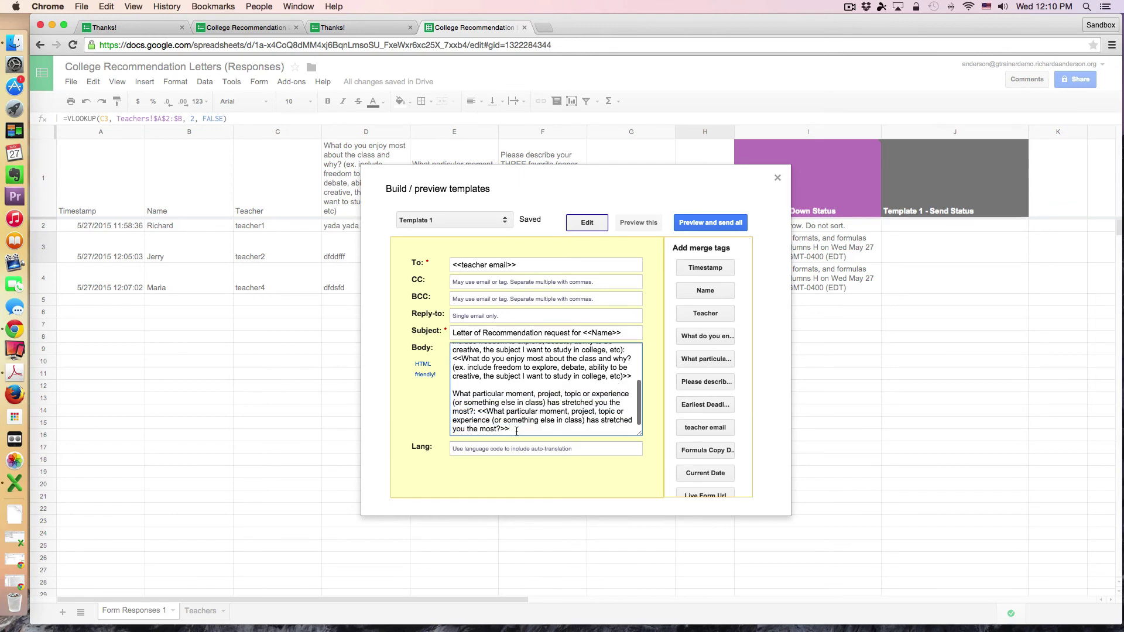
key(Return)
key(Return)
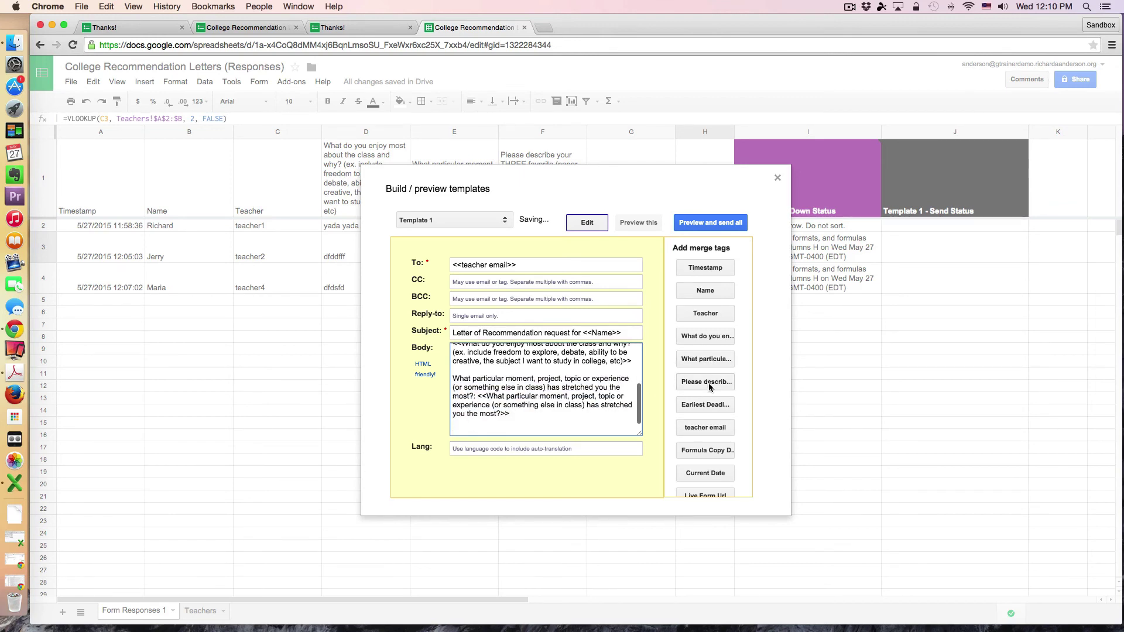
click(709, 384)
scroll(620, 393, down, 3)
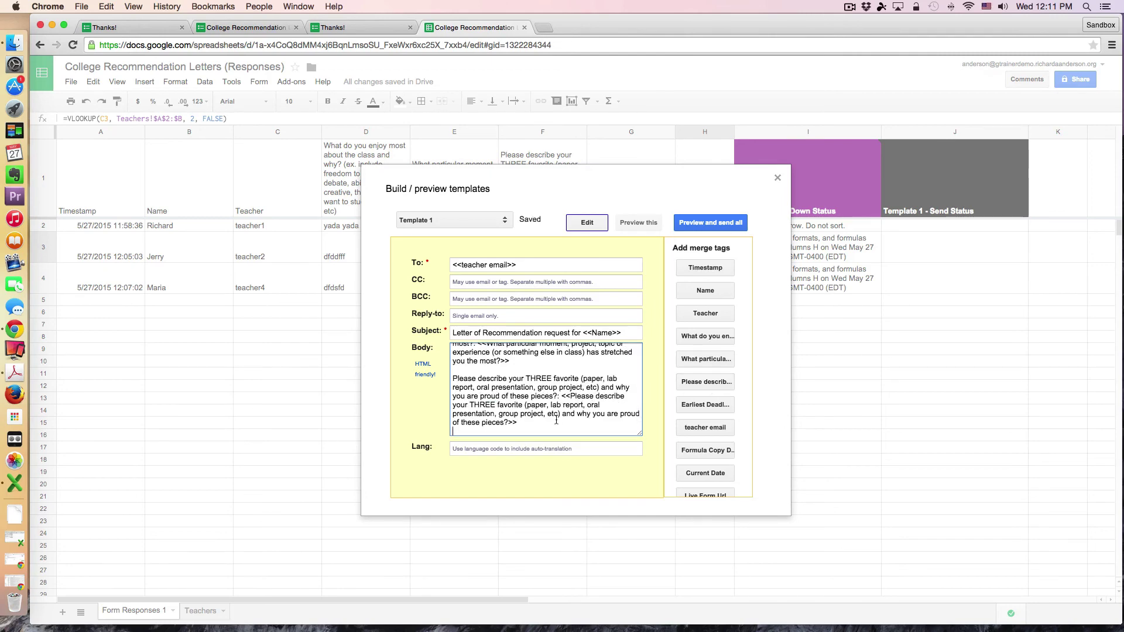
Step: Add an 'Earliest Deadline?: <<Earliest Deadline?>>' line to the email body
scroll(556, 418, up, 10)
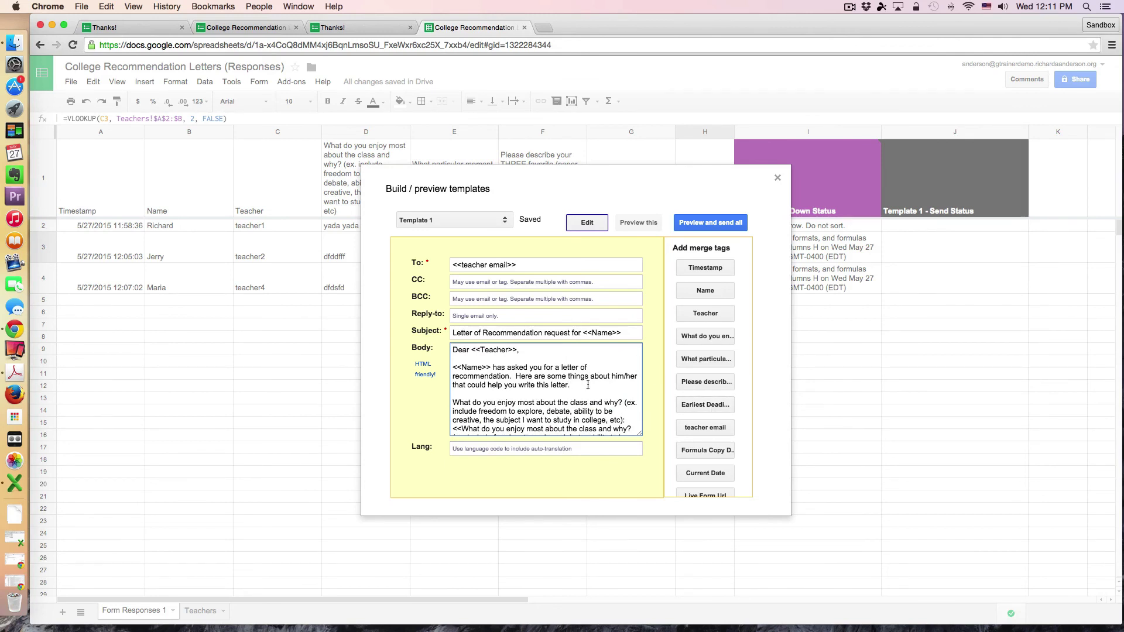
key(Return)
key(Return)
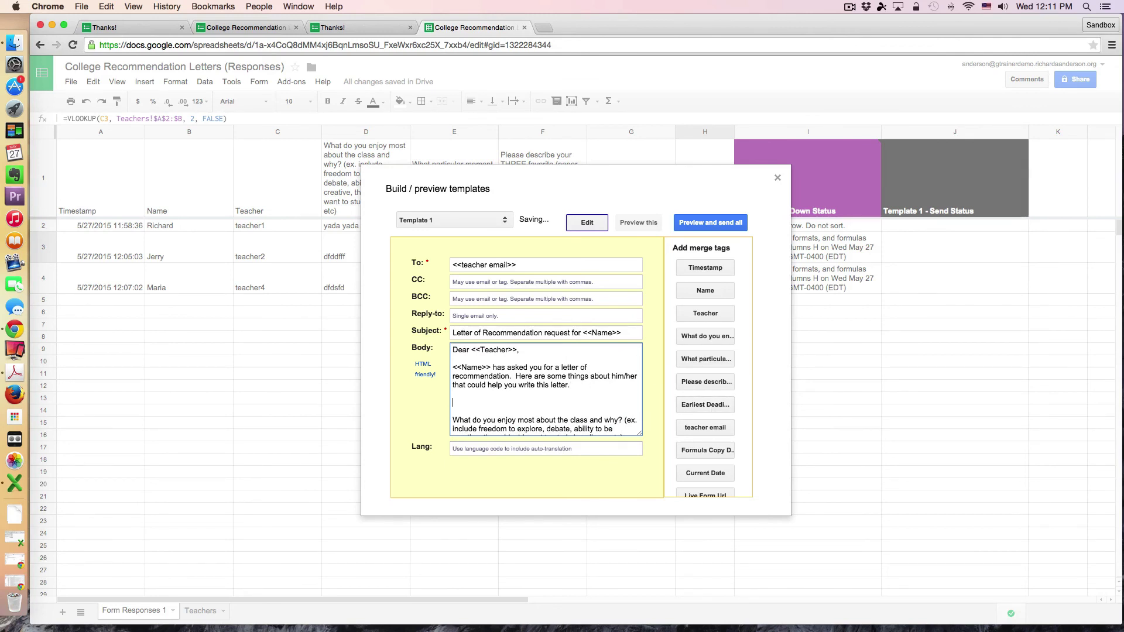
click(710, 405)
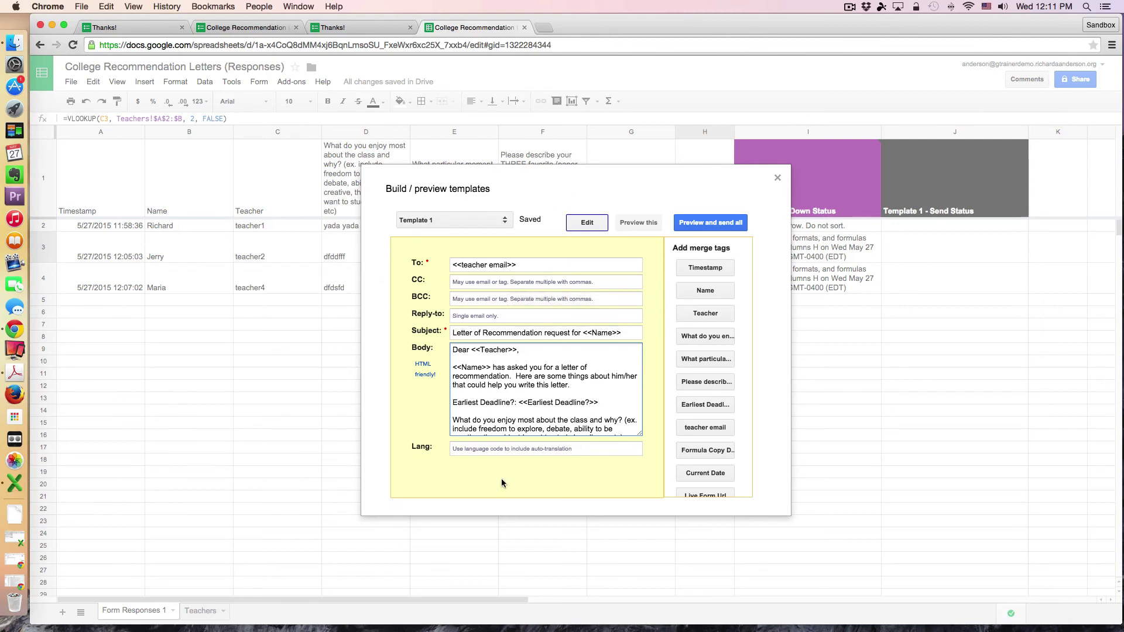
Step: Preview the three Template 1 recommendation emails, then send them all now
click(717, 223)
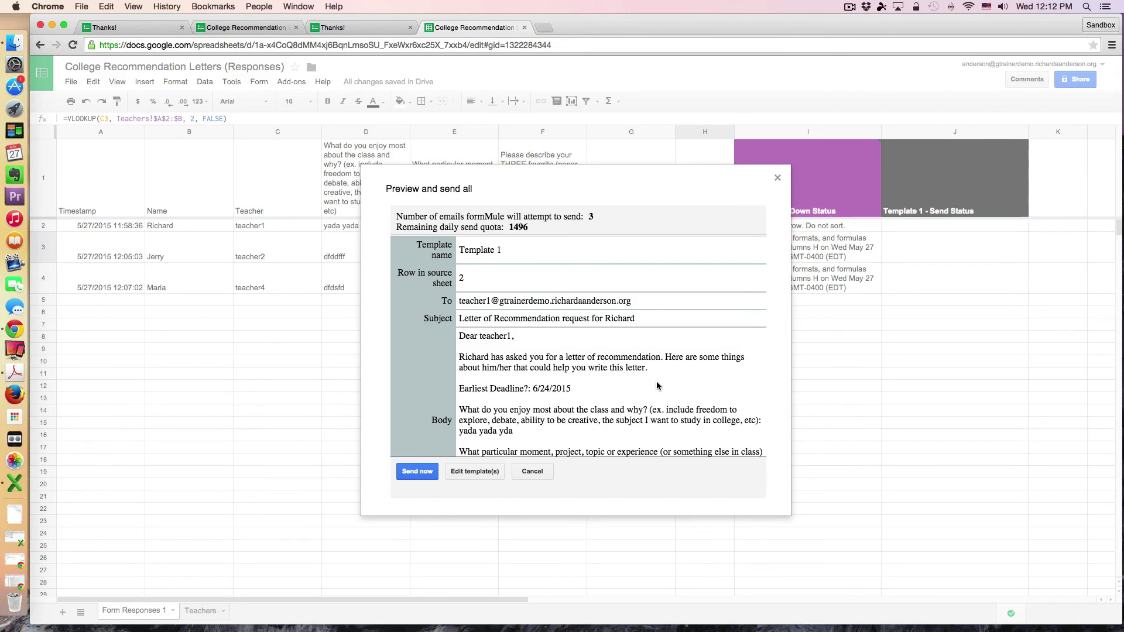
scroll(656, 386, down, 1)
scroll(656, 385, up, 1)
scroll(518, 347, down, 1)
scroll(518, 346, down, 1)
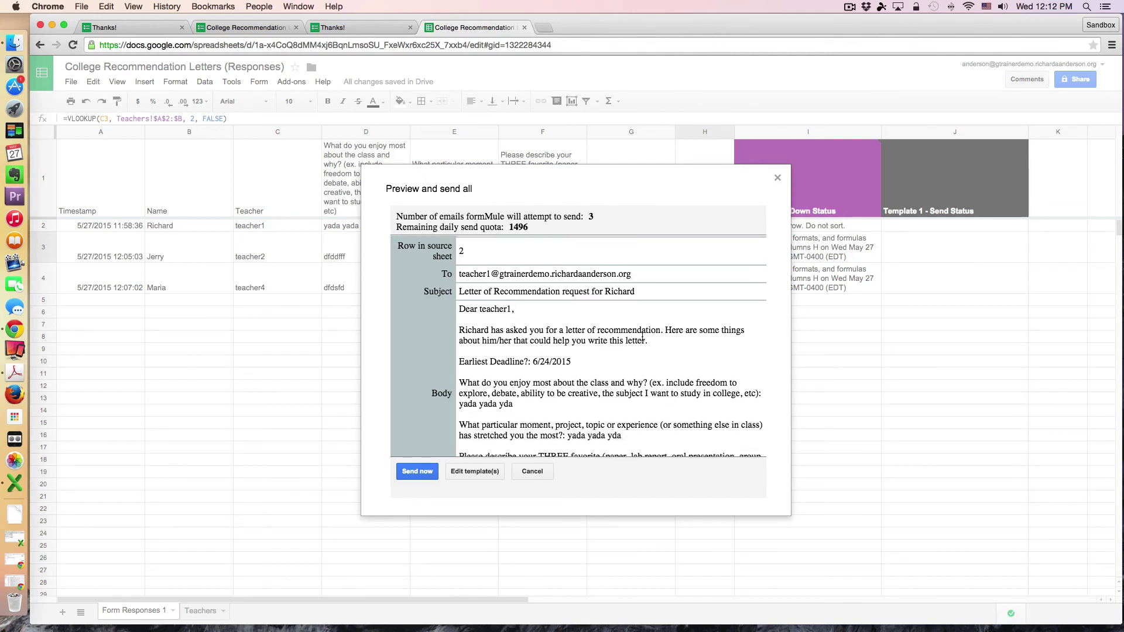
scroll(612, 350, down, 5)
scroll(612, 355, down, 10)
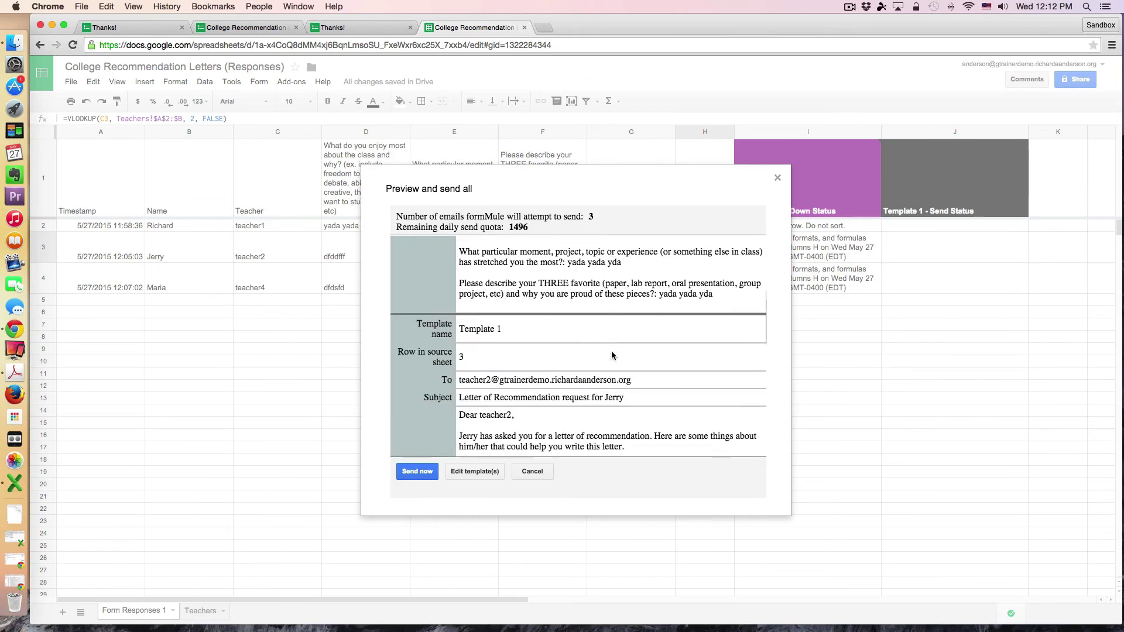
scroll(612, 354, down, 3)
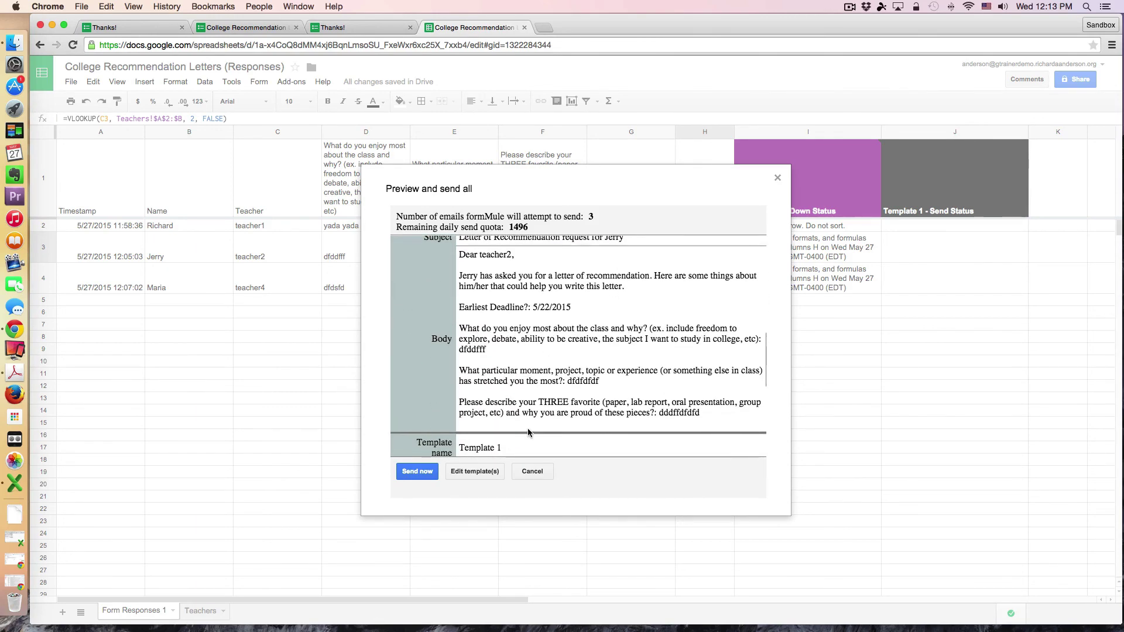
scroll(528, 427, down, 8)
scroll(528, 433, down, 3)
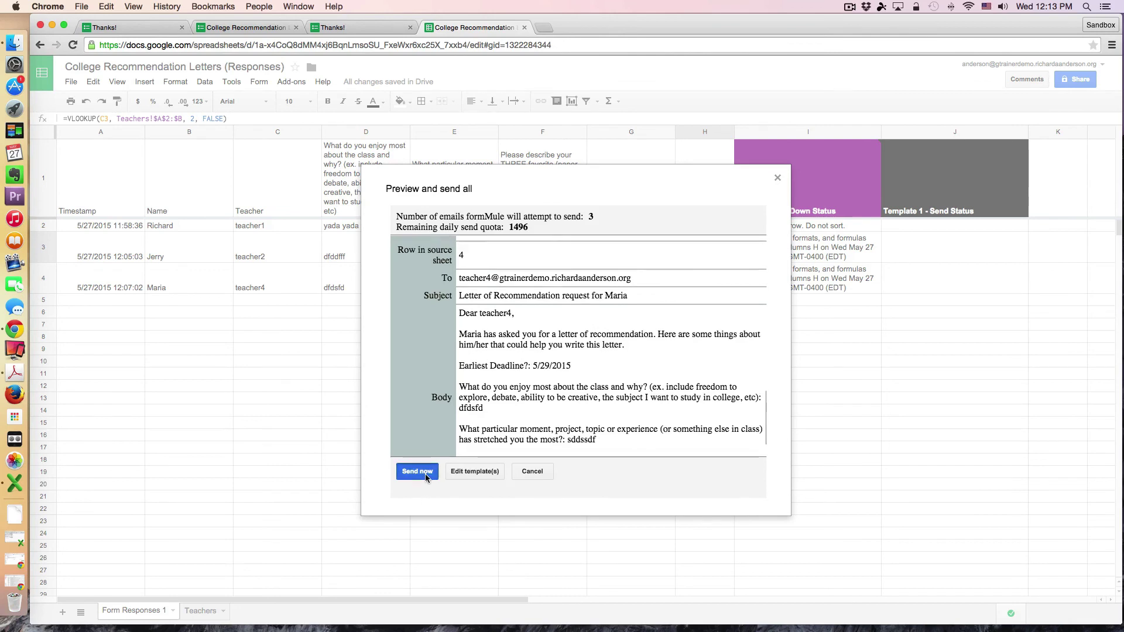
click(422, 471)
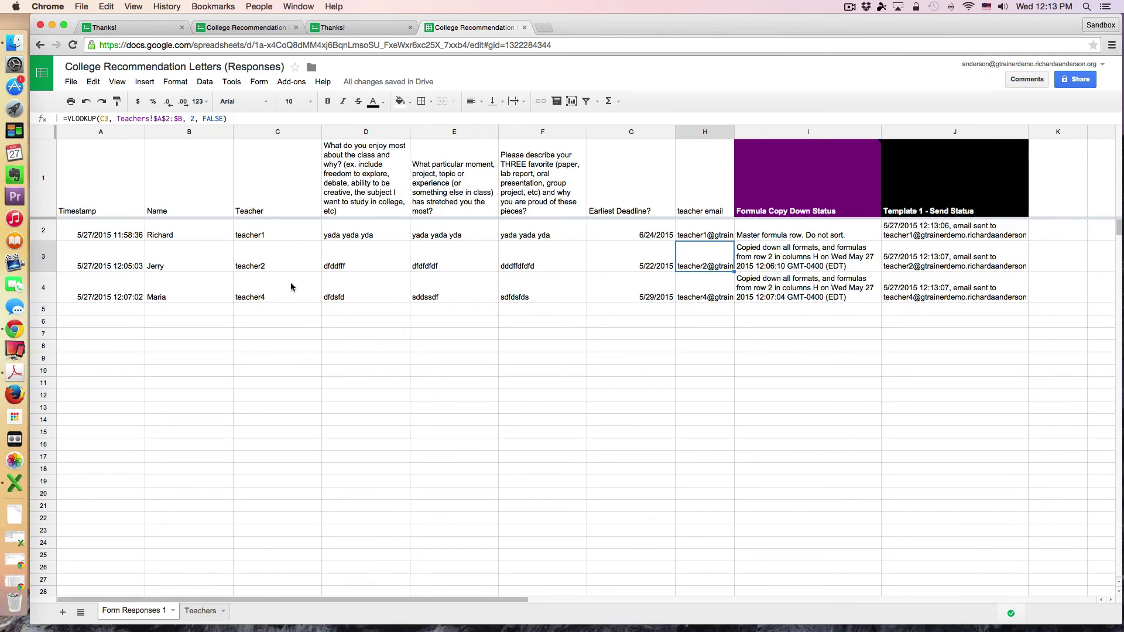
click(242, 28)
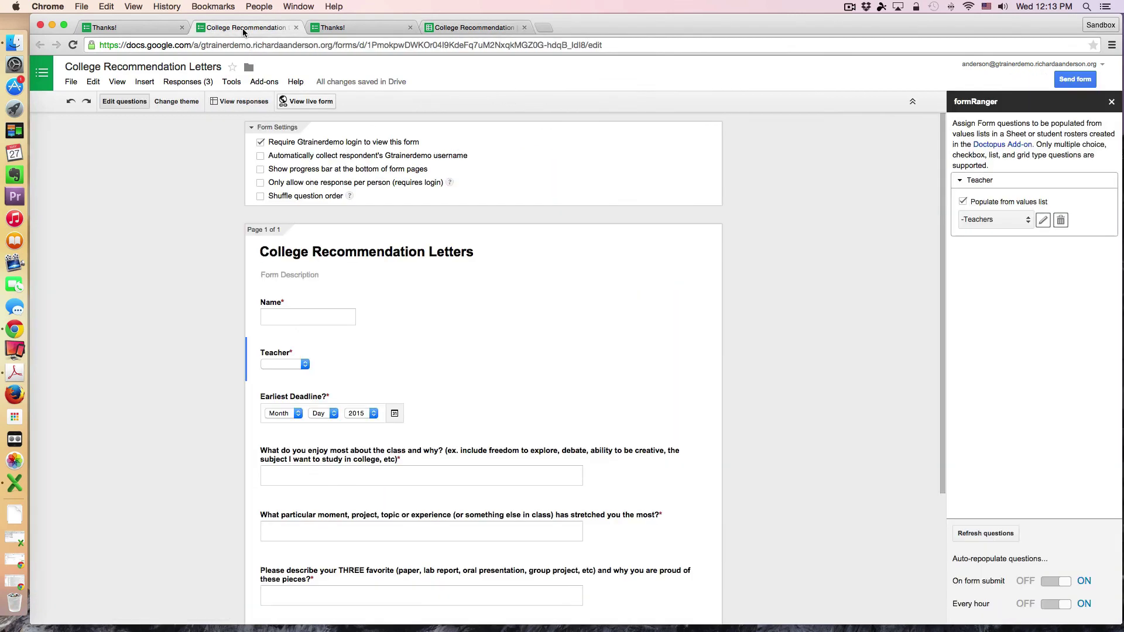
click(142, 25)
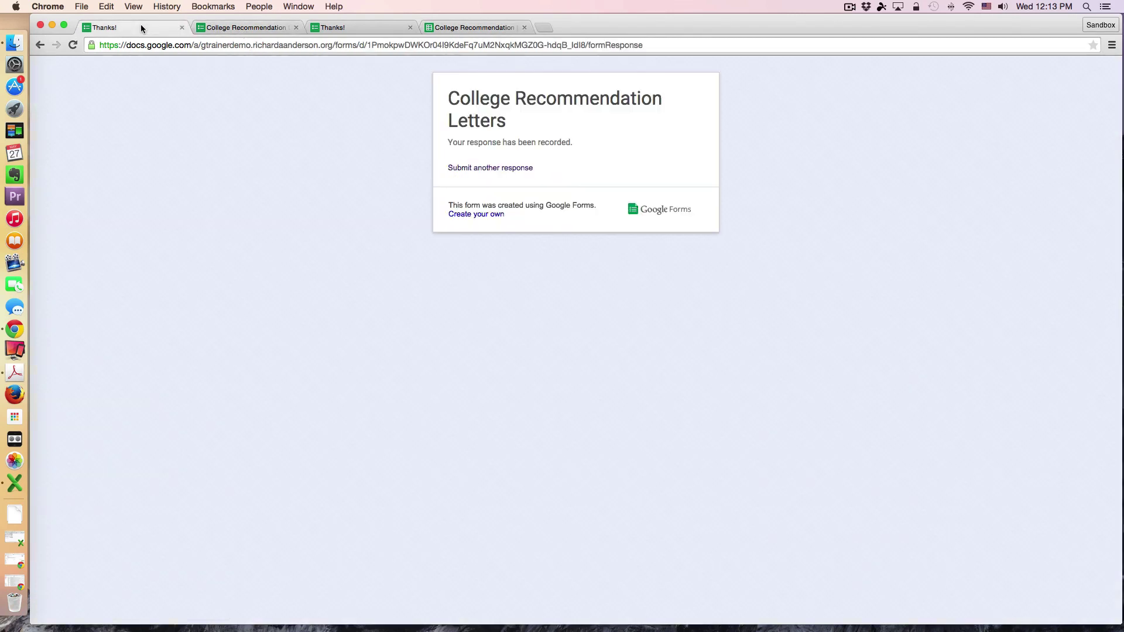
click(240, 27)
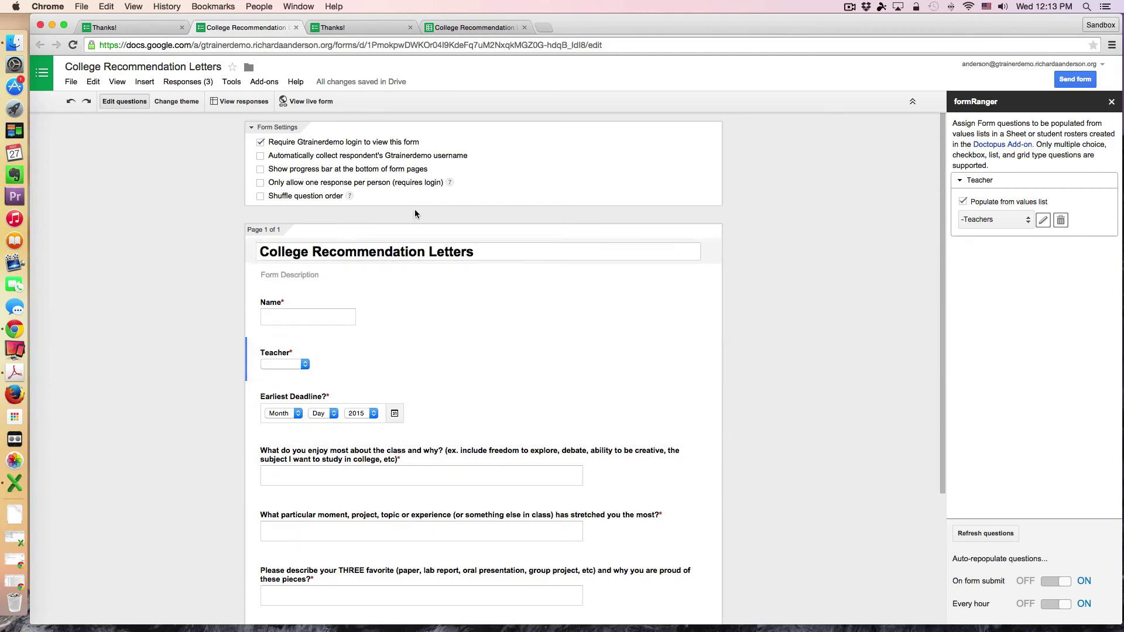
click(474, 27)
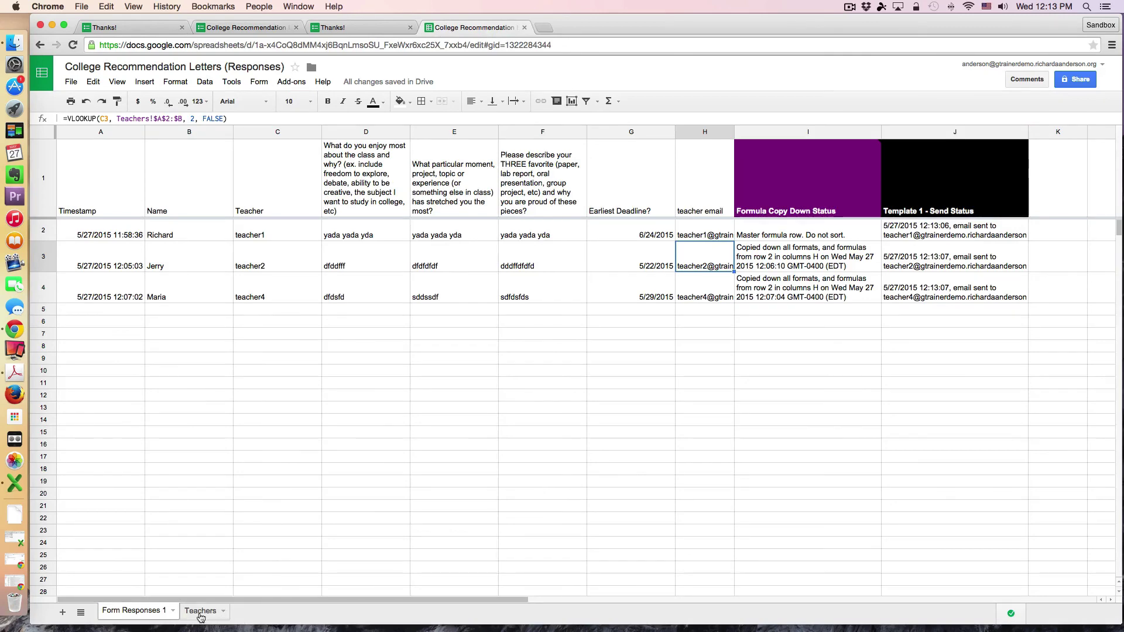
click(201, 612)
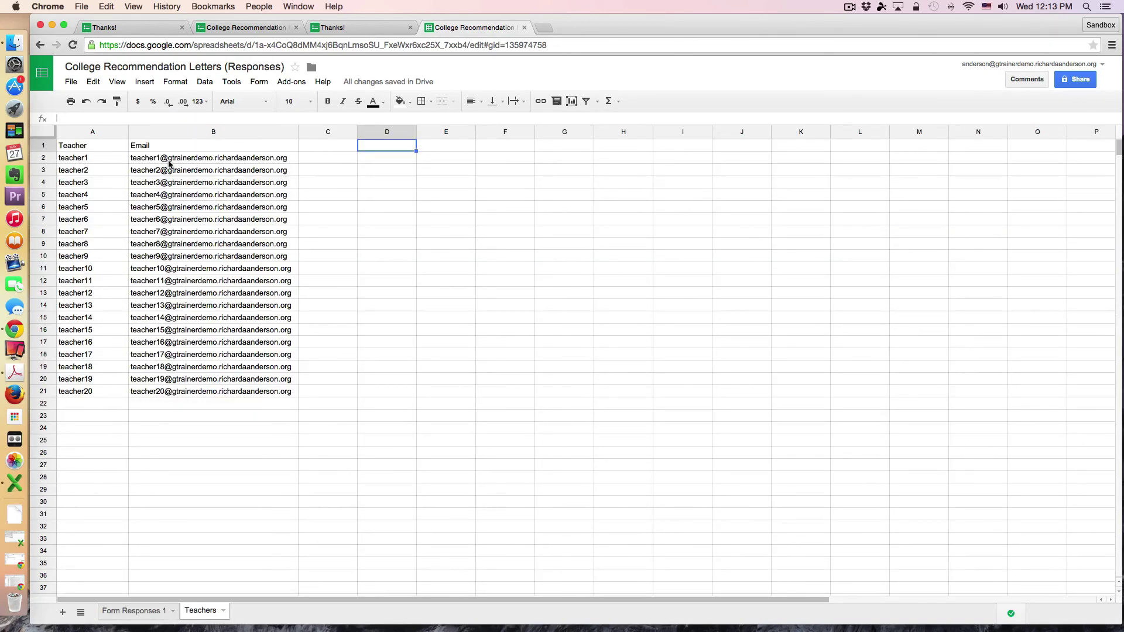
click(143, 617)
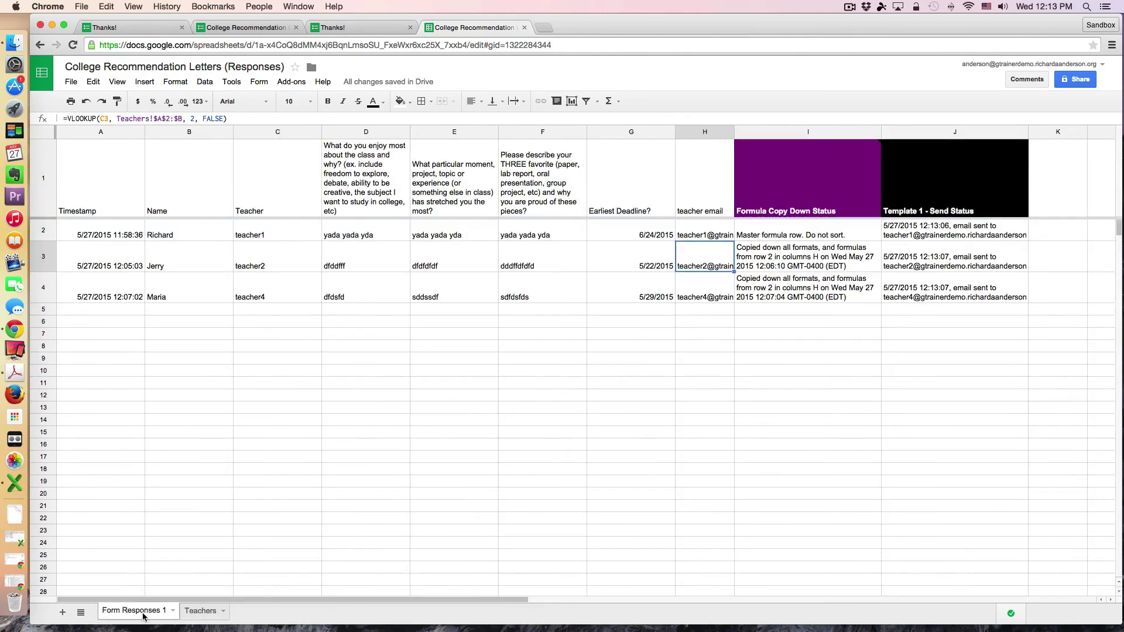
click(694, 233)
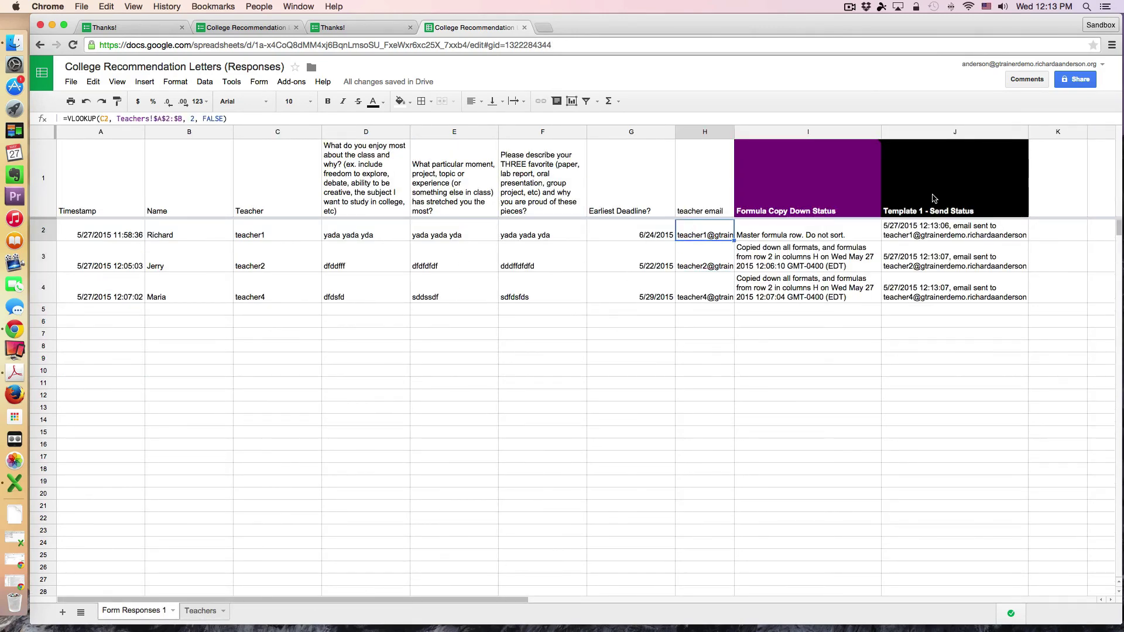
mouse_move(936, 197)
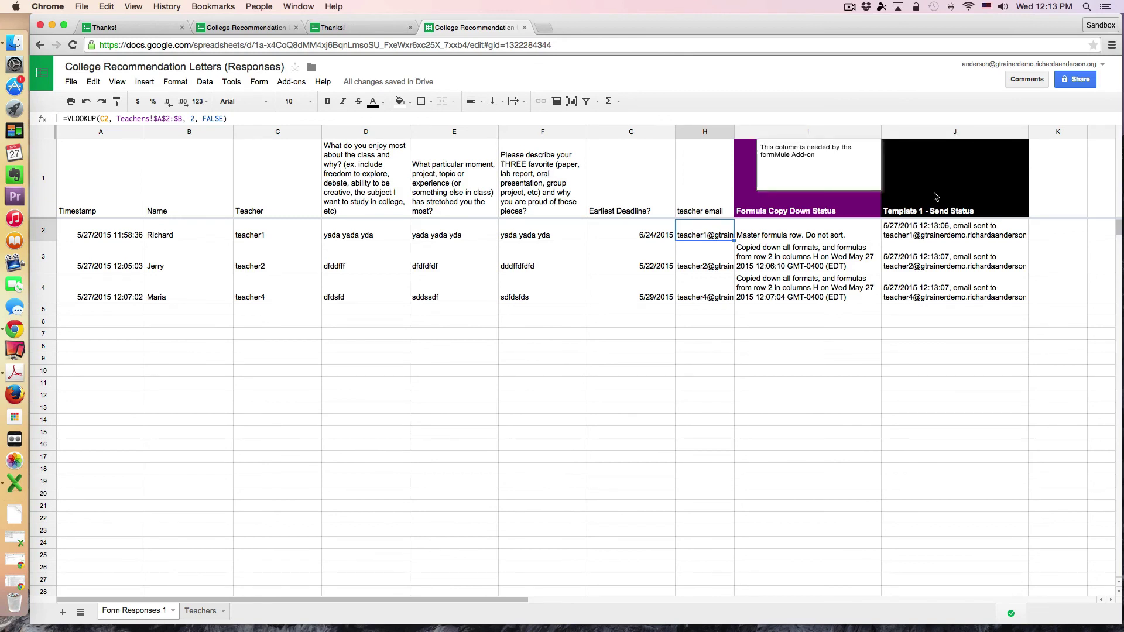